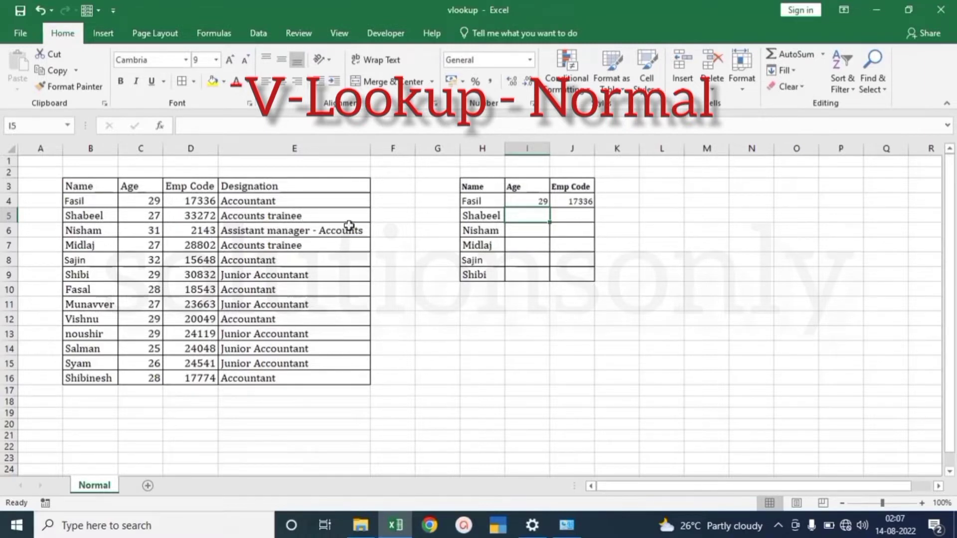
Examine the employee table in B3:E16 and compare its names with those in the lookup table at H4:H9.
left_click_drag(100, 190, 313, 368)
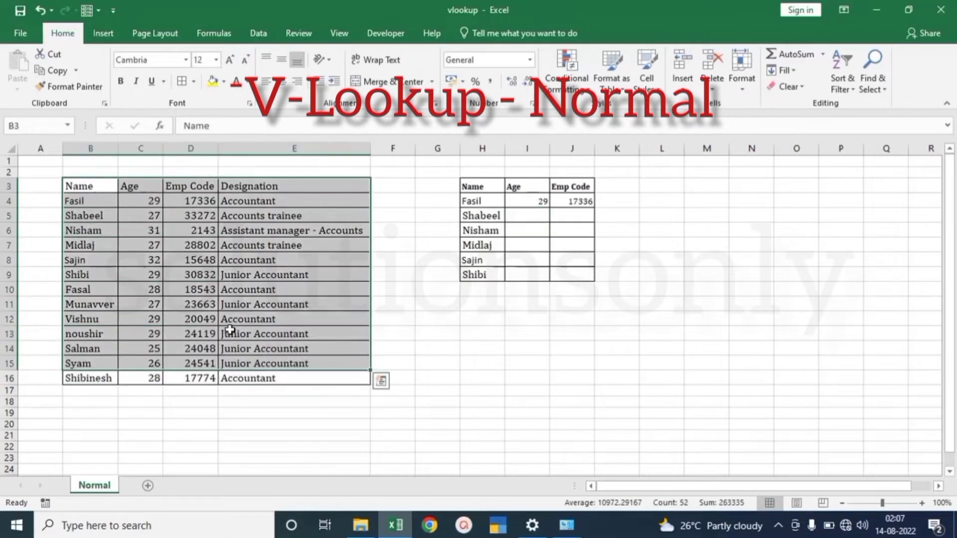
left_click(97, 244)
left_click(156, 246)
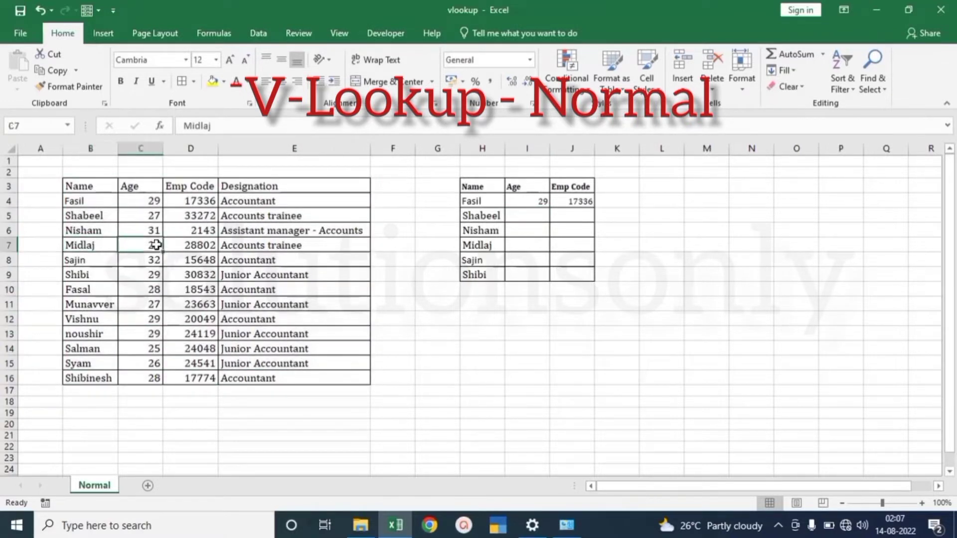
left_click(188, 245)
left_click(270, 245)
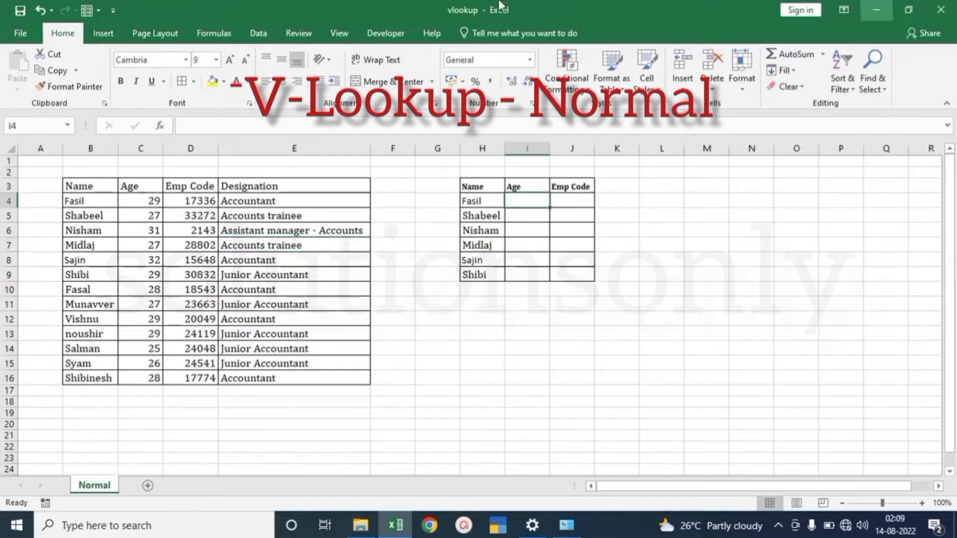
left_click(105, 206)
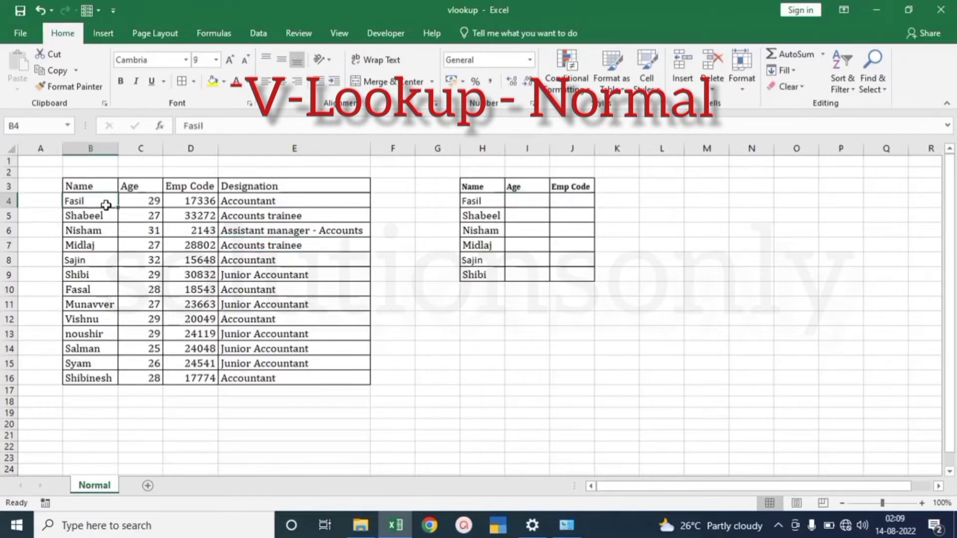
left_click_drag(106, 205, 102, 379)
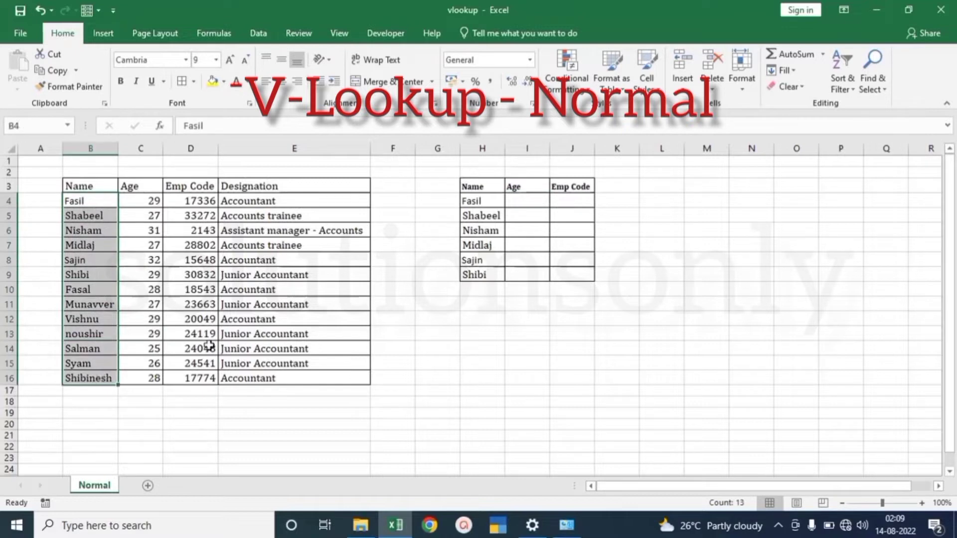
left_click_drag(486, 202, 498, 271)
left_click(520, 229)
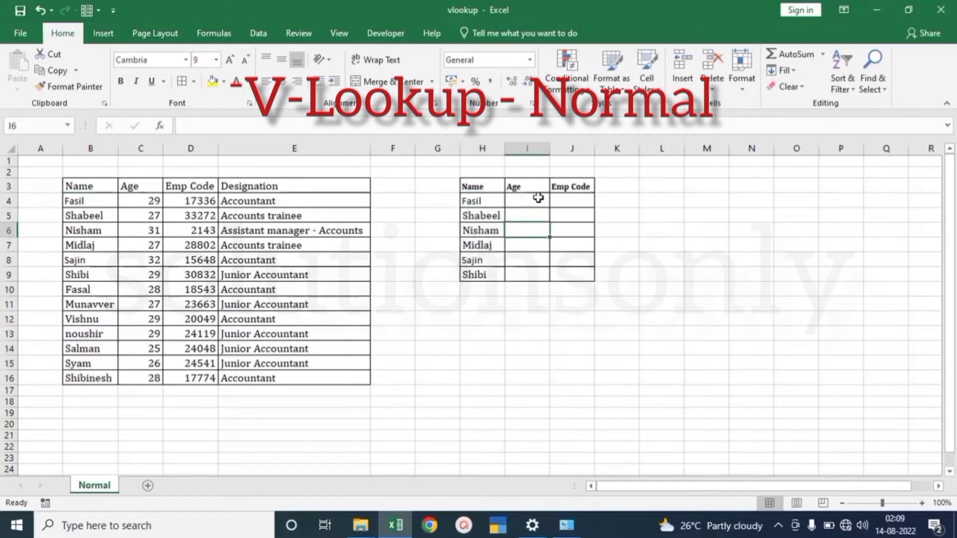
Start a VLOOKUP formula in I4 with H4 as the lookup value and the absolute range $B$3:$E$16 as the table array.
left_click(537, 199)
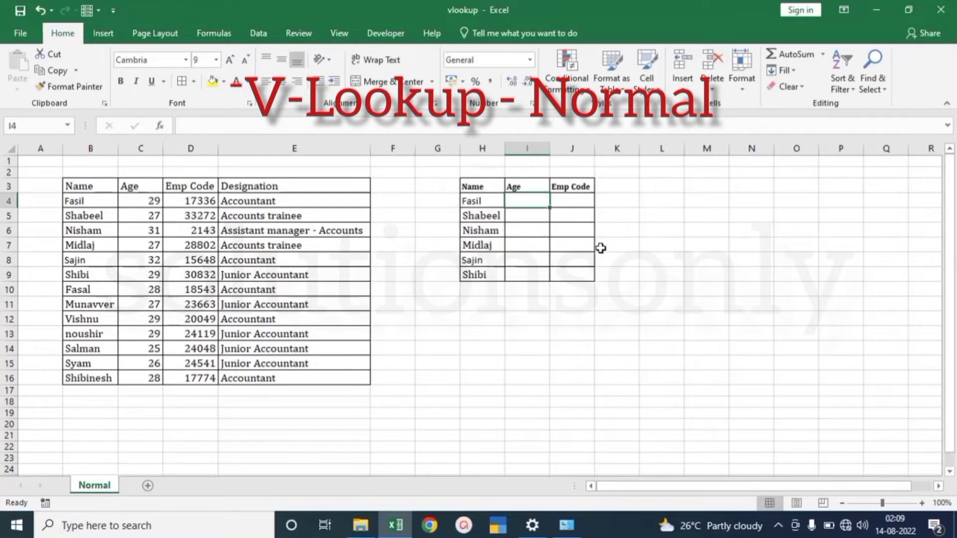
type("=vlo")
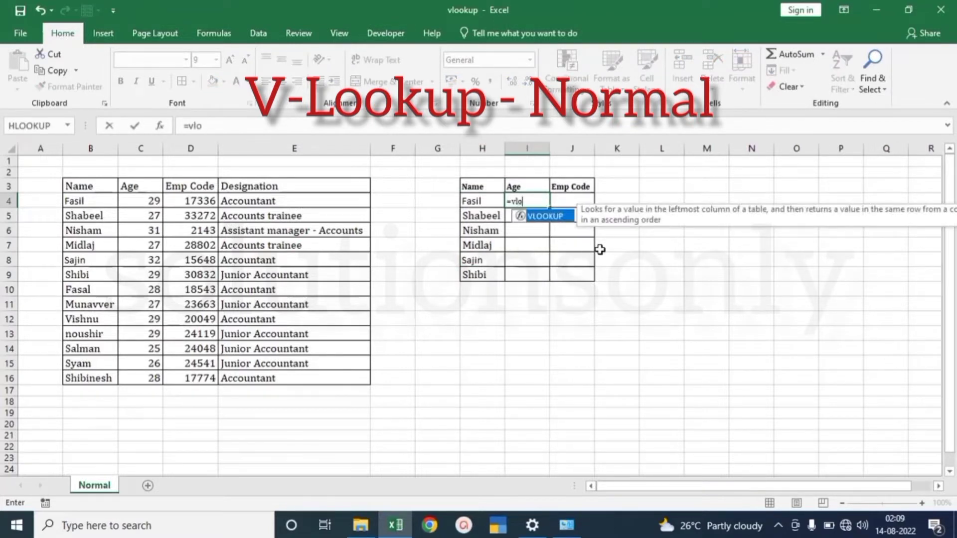
key("Tab")
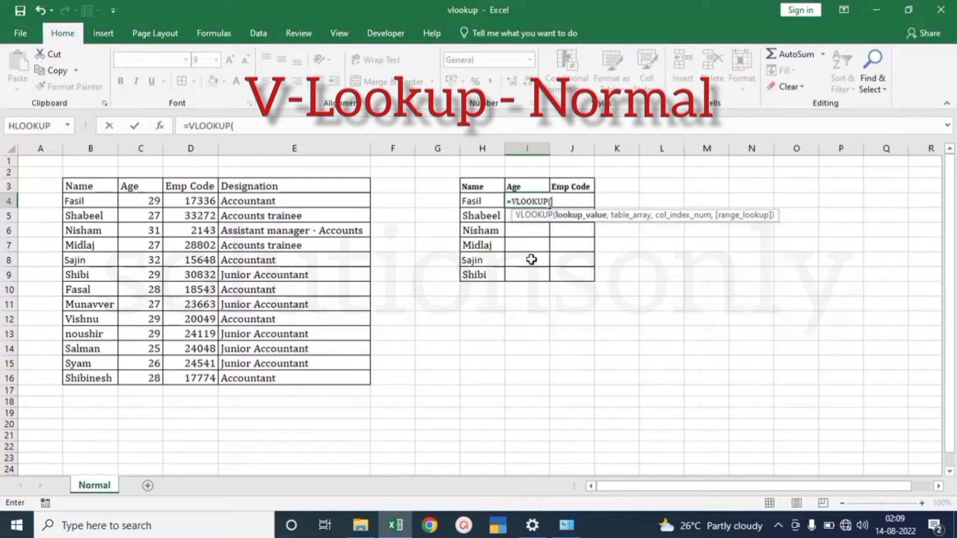
left_click(484, 203)
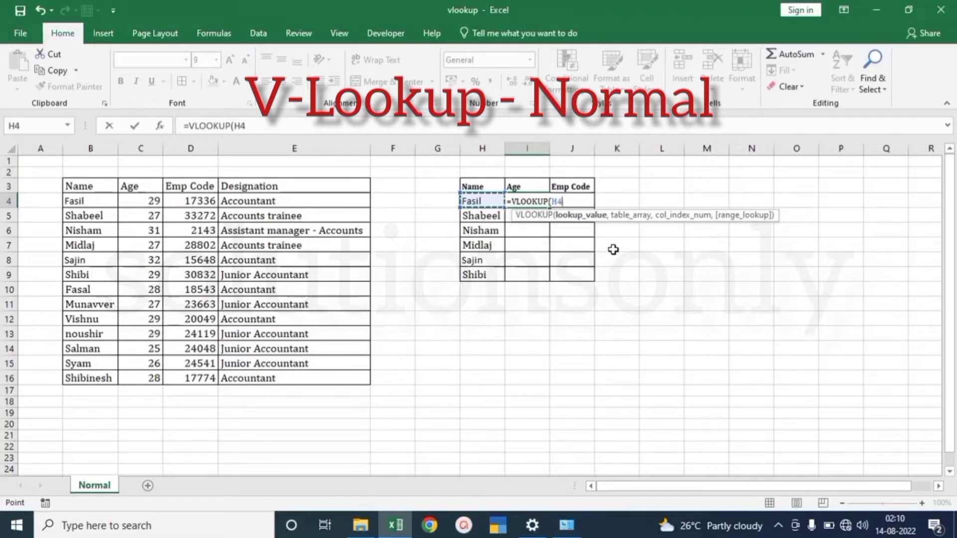
type(",")
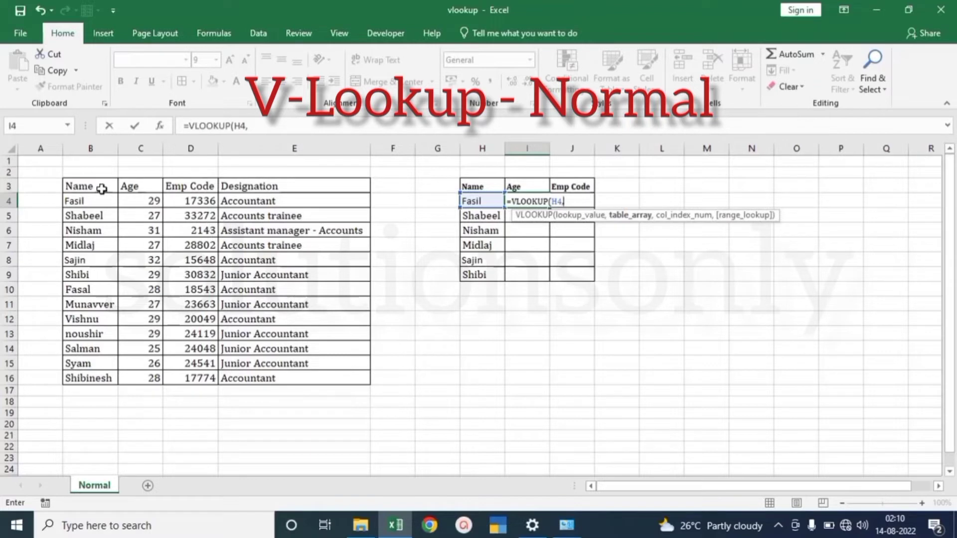
left_click_drag(102, 188, 313, 371)
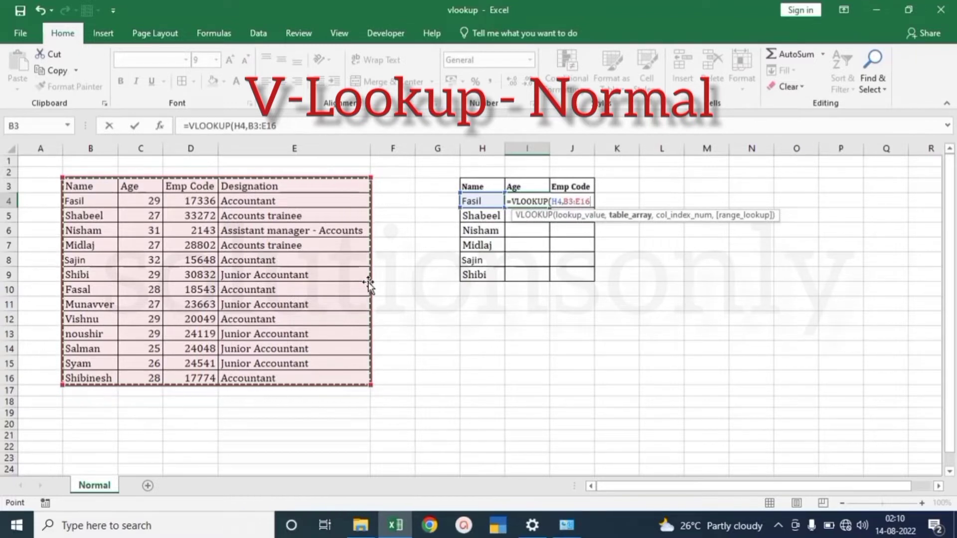
key("F4")
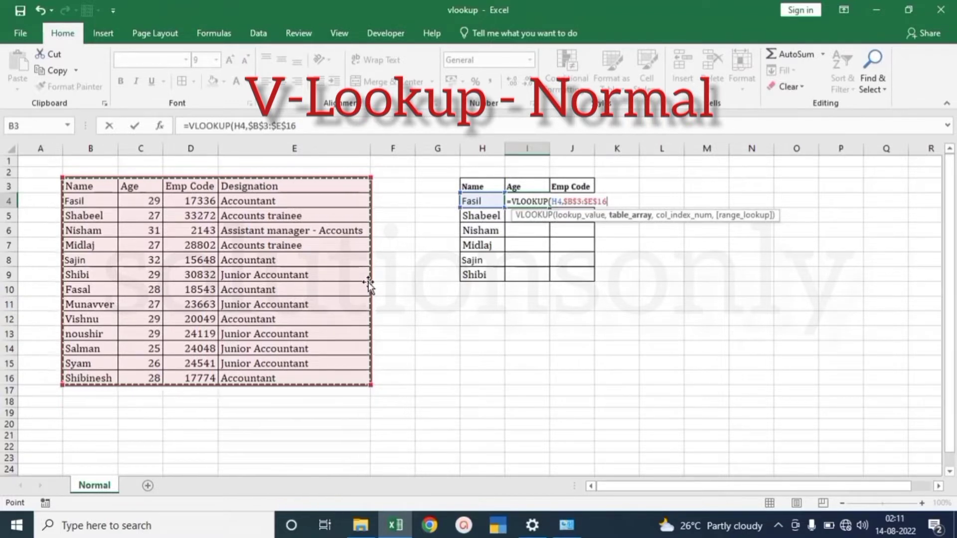
Complete the Age formula in I4 as =VLOOKUP(H4,$B$3:$E$16,2,0) and check it against the source table.
type(",2")
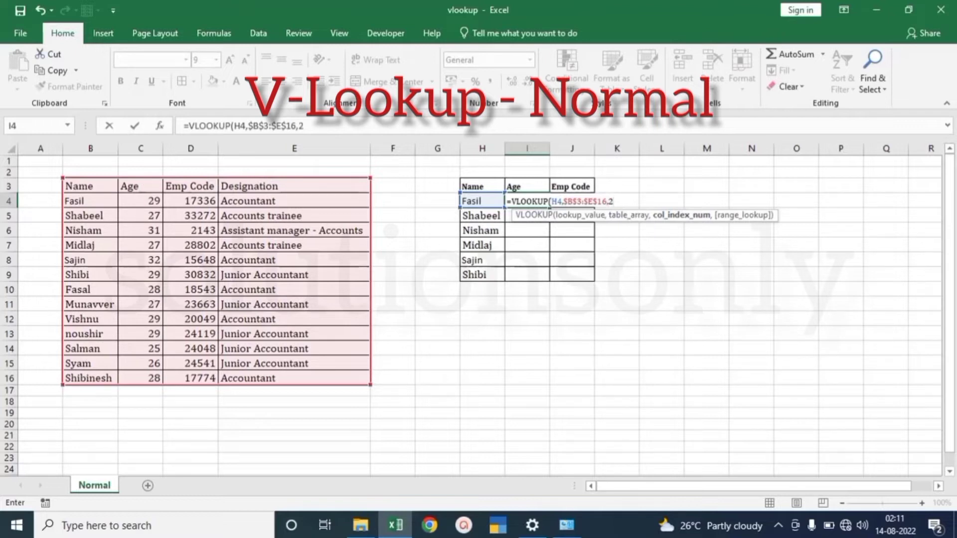
type(",")
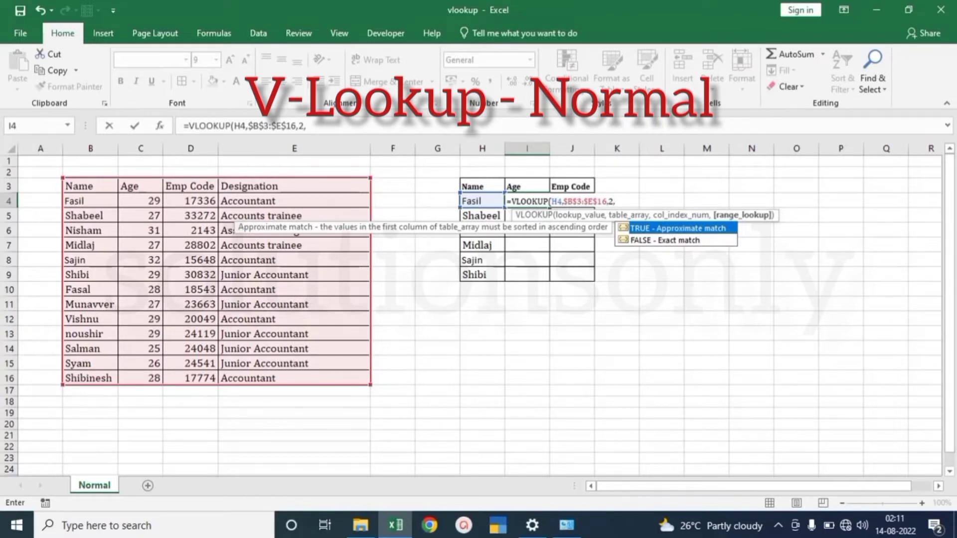
type("false")
key("BackSpace")
key("BackSpace")
key("BackSpace")
key("BackSpace")
key("BackSpace")
type("0)")
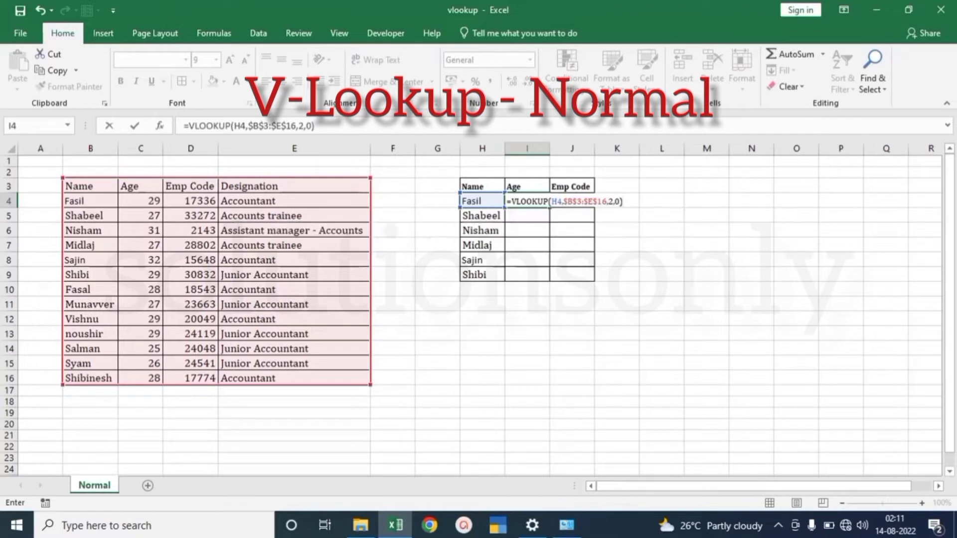
key("Return")
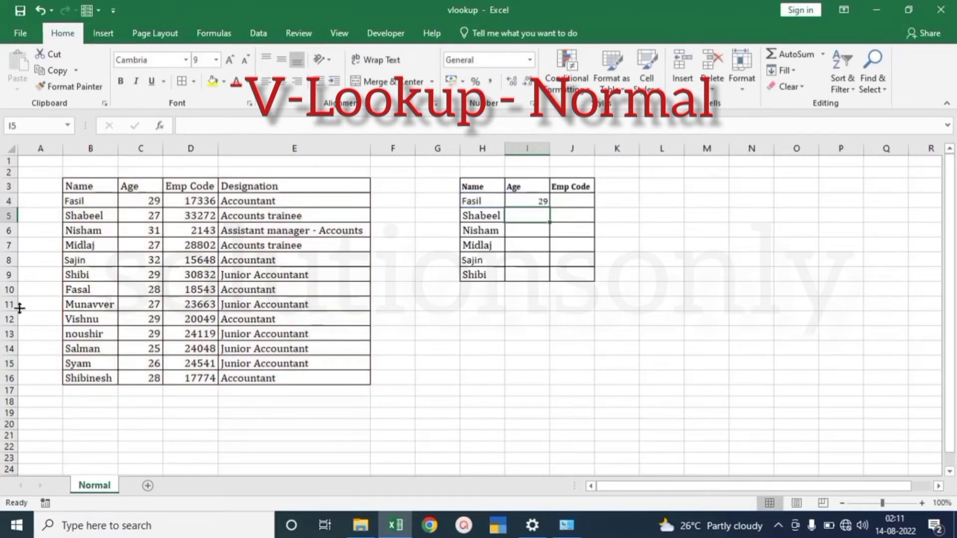
left_click(149, 202)
left_click(536, 201)
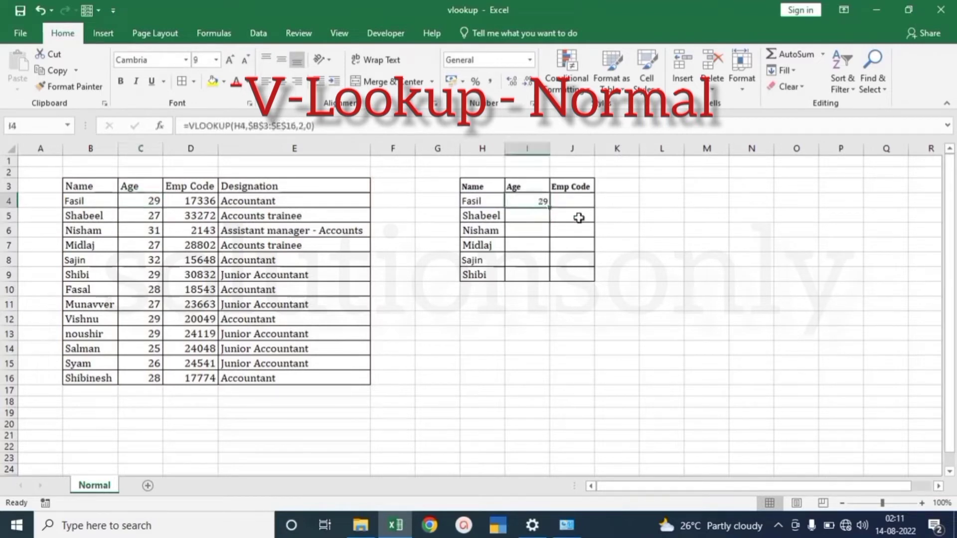
Enter =VLOOKUP(H4,$B$3:$E$16,3,0) in J4 to return the employee code with an exact match.
left_click(577, 203)
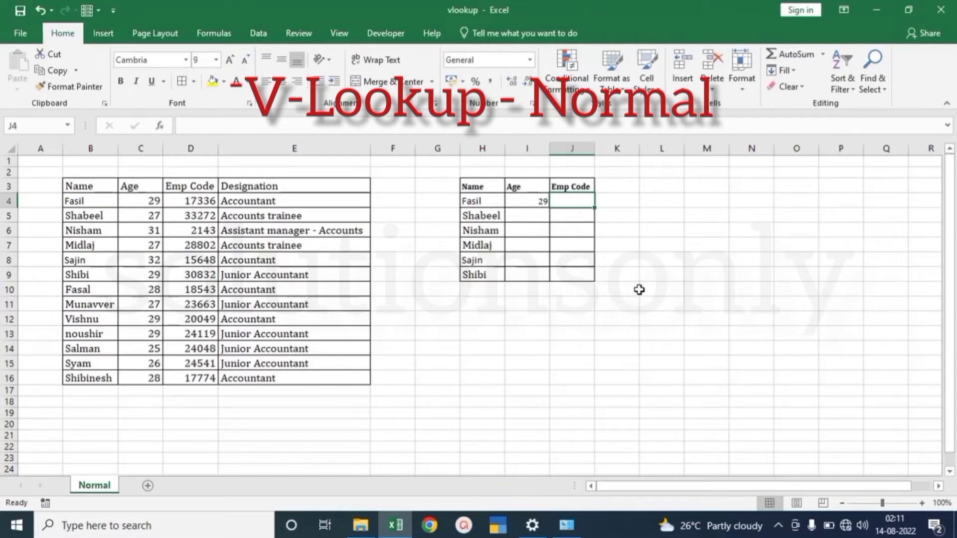
type("=vlo")
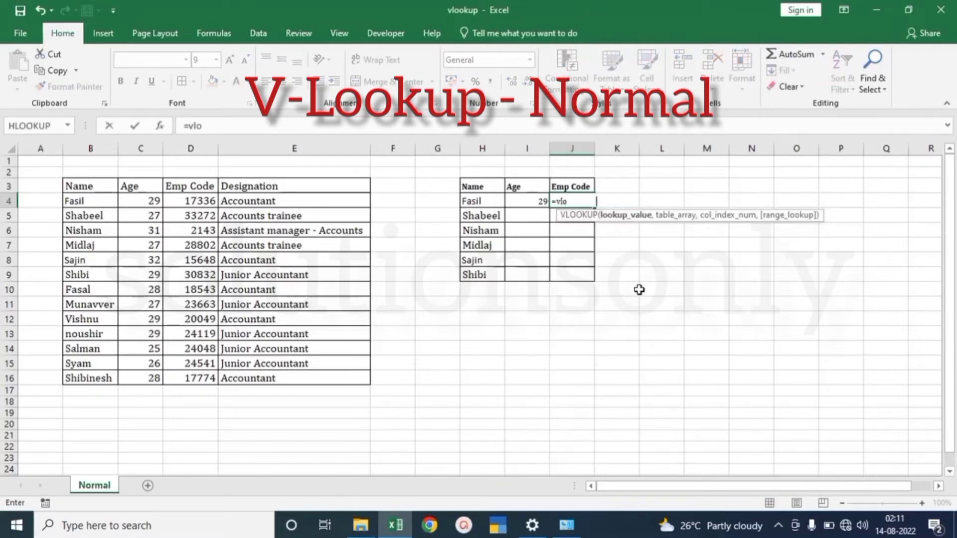
key("Tab")
left_click(475, 197)
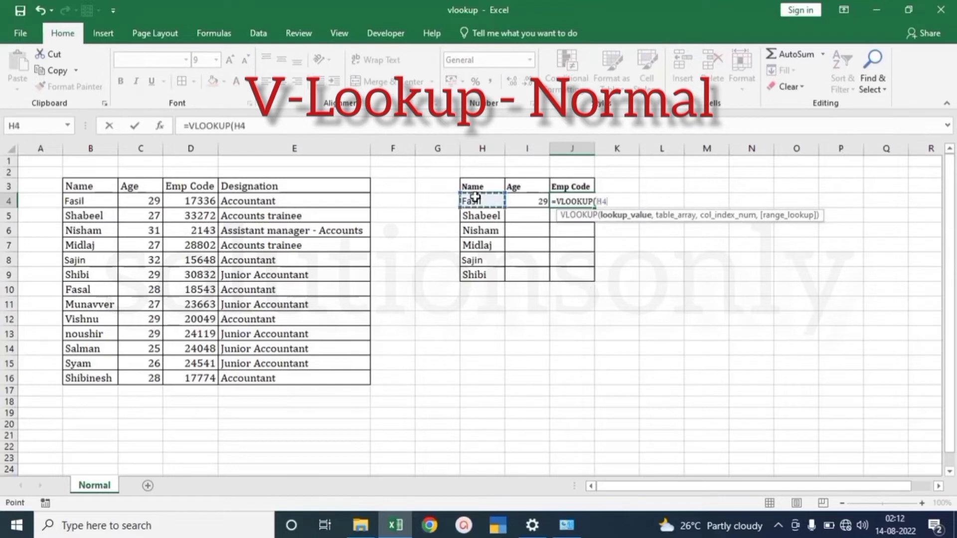
type(",")
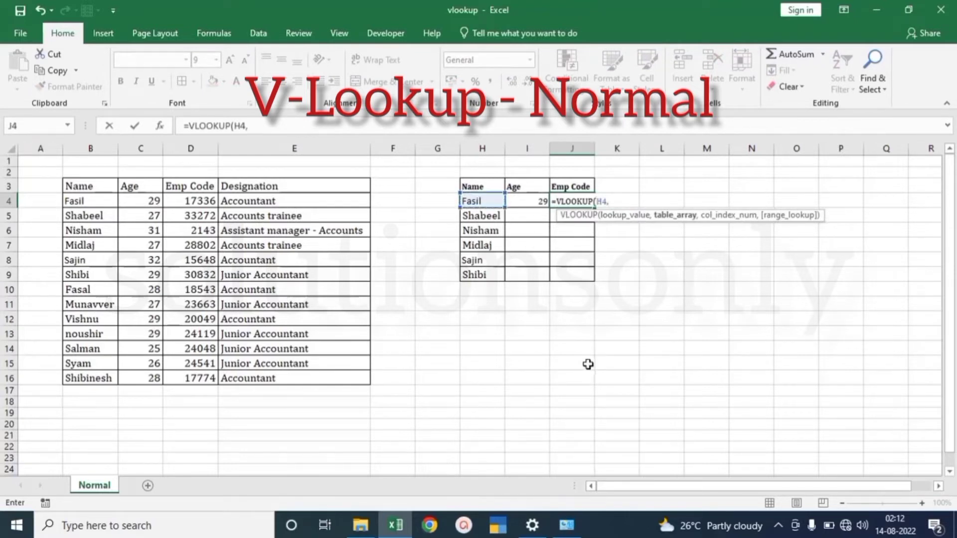
left_click_drag(88, 188, 331, 384)
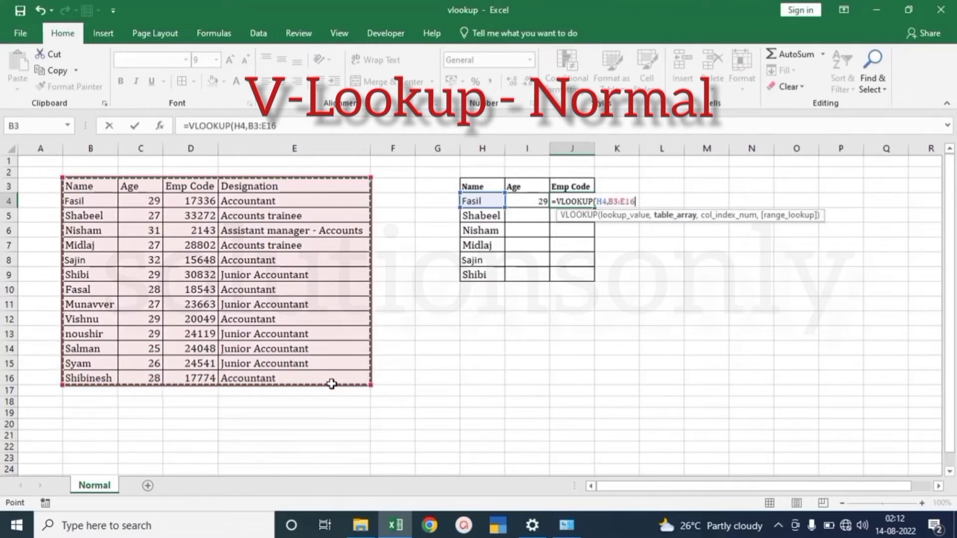
key("F4")
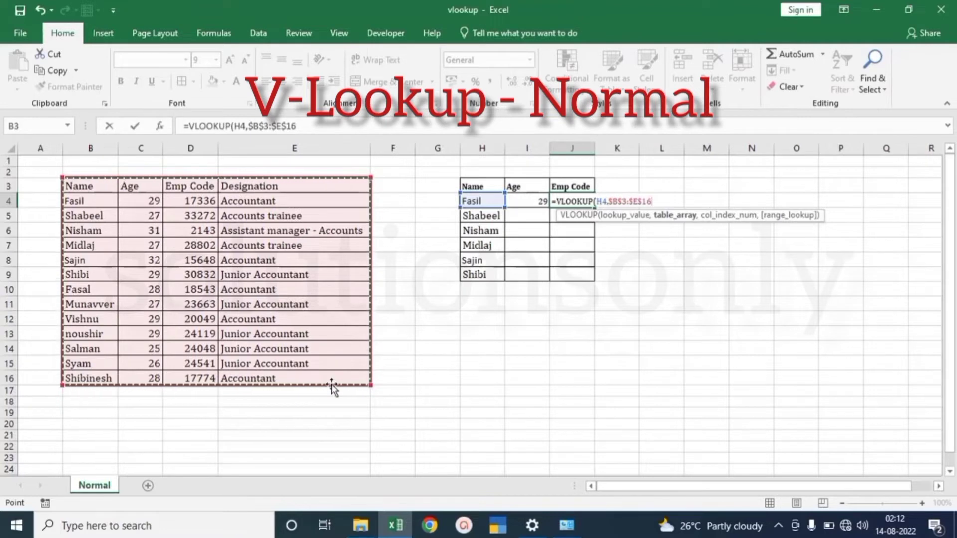
type(",")
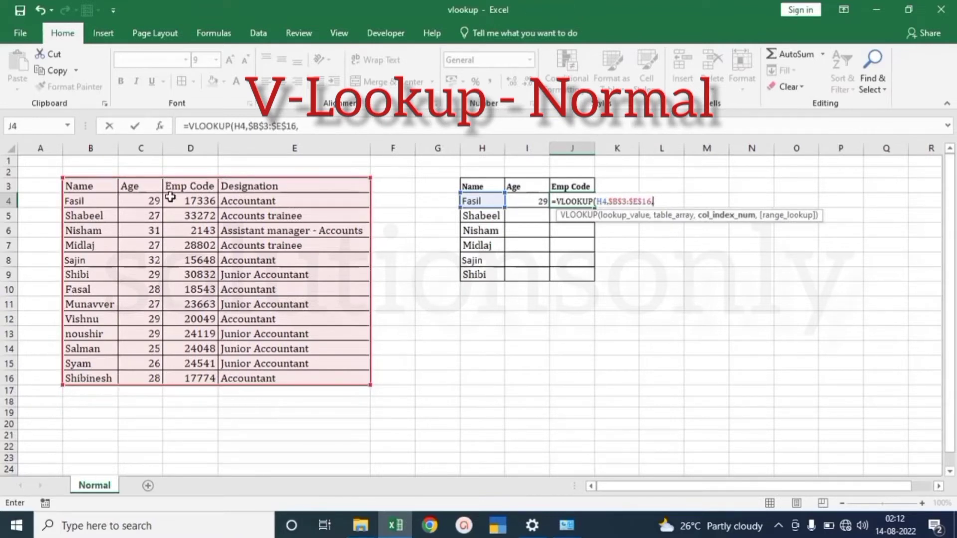
type("3,")
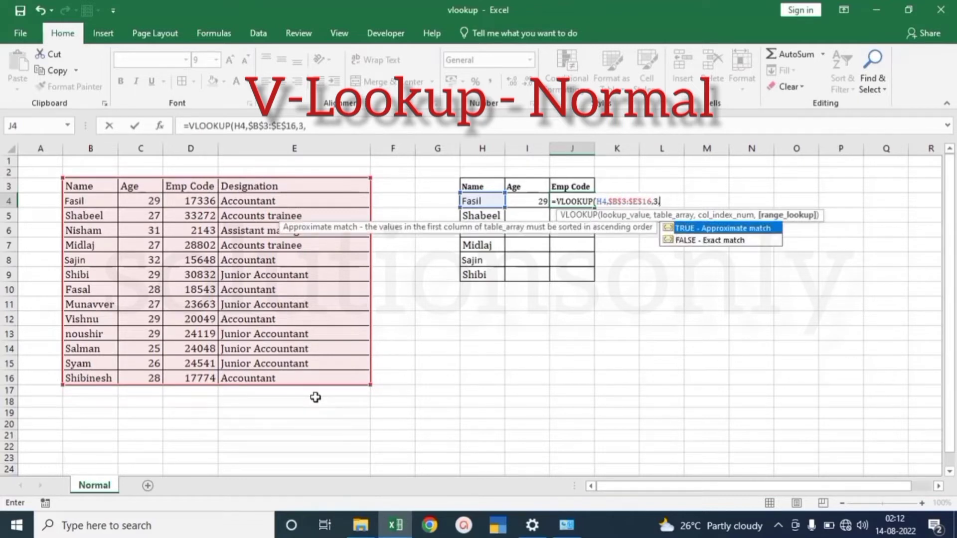
type("0)")
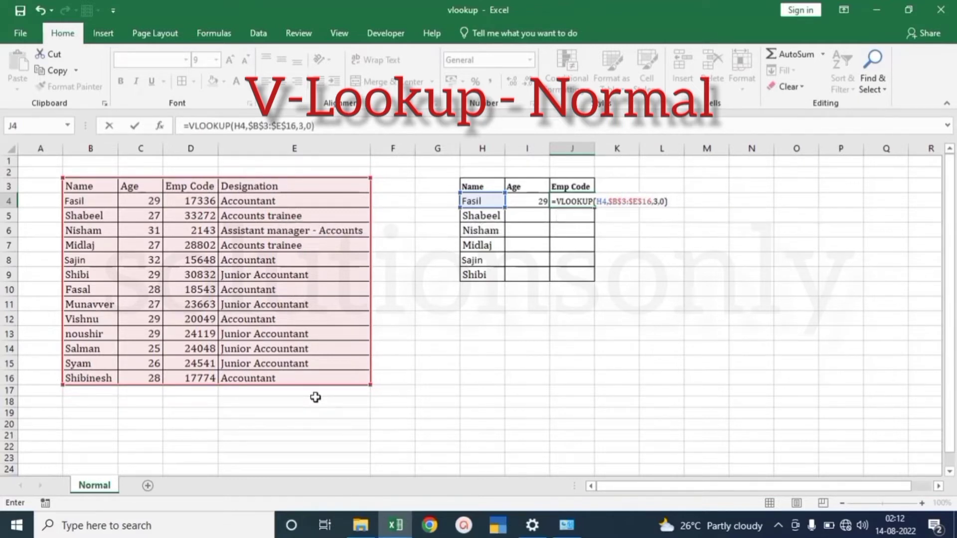
key("Return")
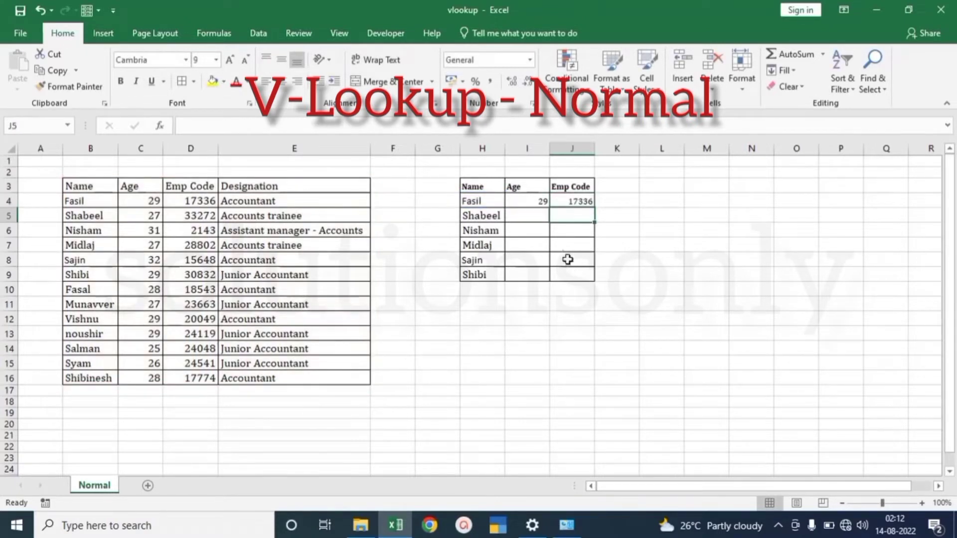
Copy the Age and Emp Code formulas from I4:J4 down through row 9 of the lookup table.
left_click(530, 204)
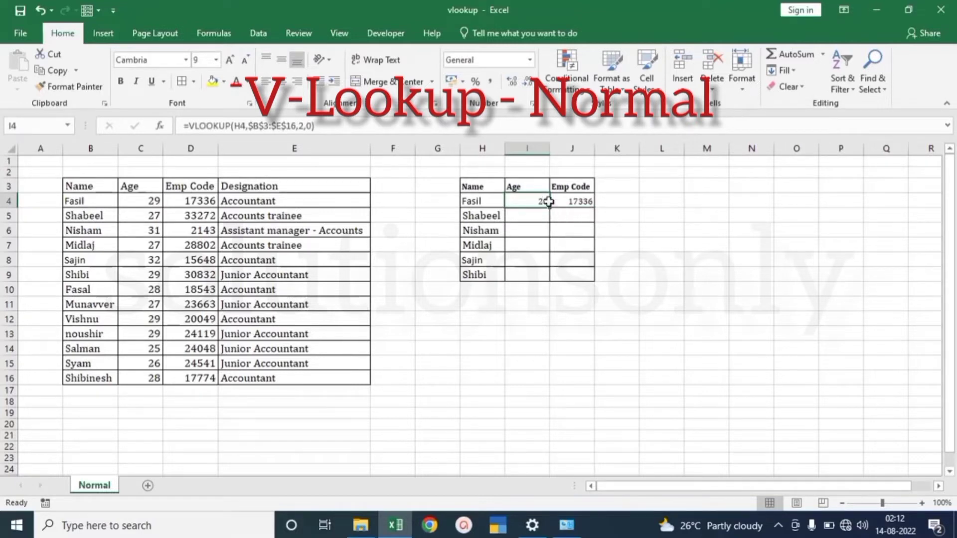
left_click_drag(549, 201, 562, 200)
key("ctrl+c")
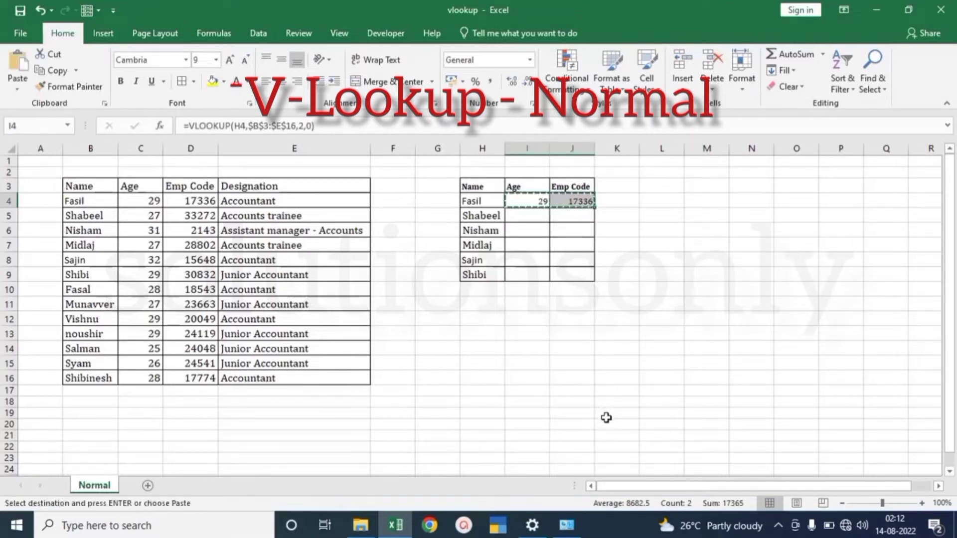
key("shift+Down")
key("shift+Down")
key("shift+Down")
key("shift+Down")
key("shift+Down")
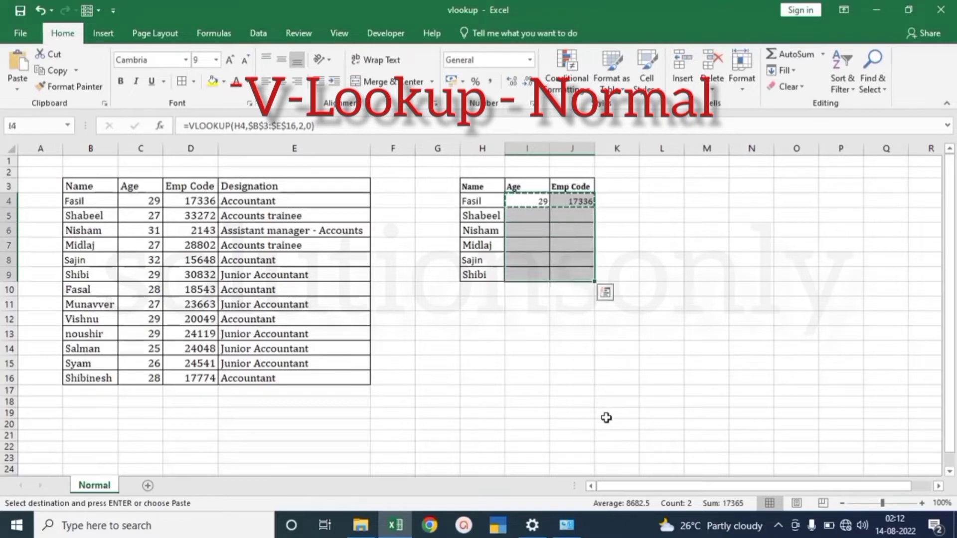
key("ctrl+v")
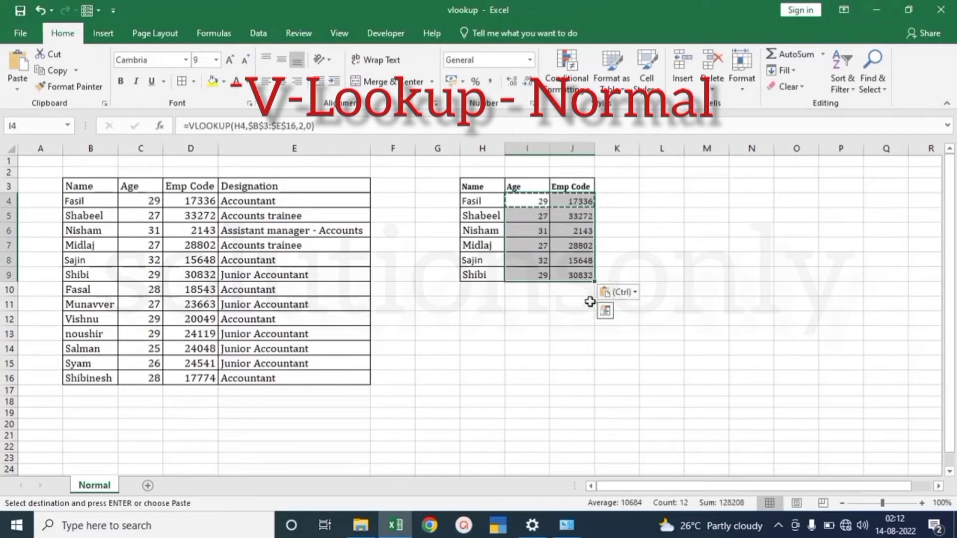
key("Escape")
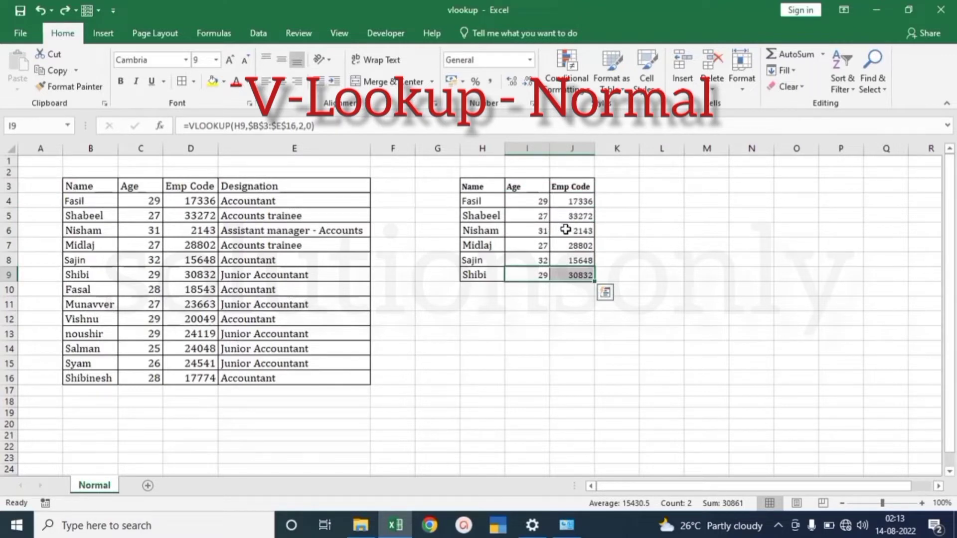
left_click(541, 255)
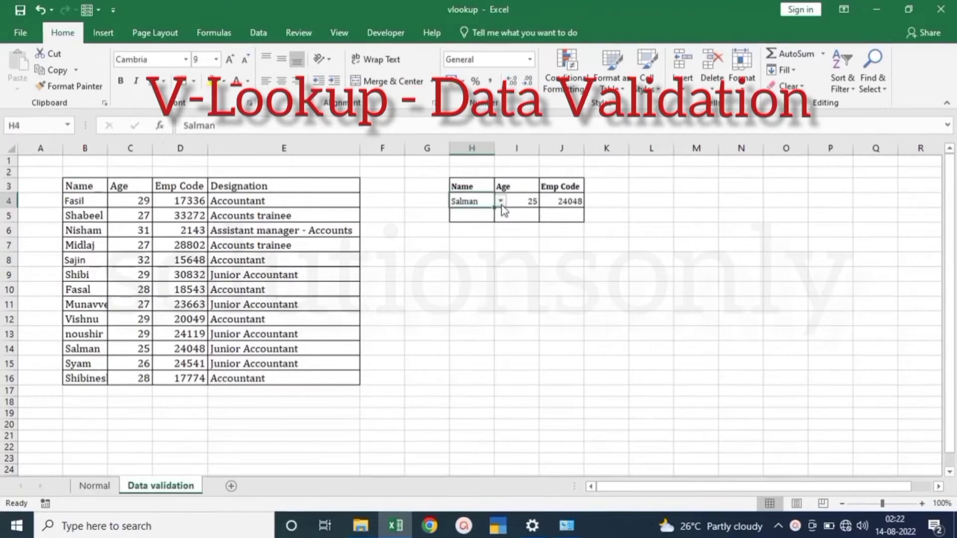
Try different employees from the dropdown list in H4, finishing with the employee listed in row 15.
left_click(500, 201)
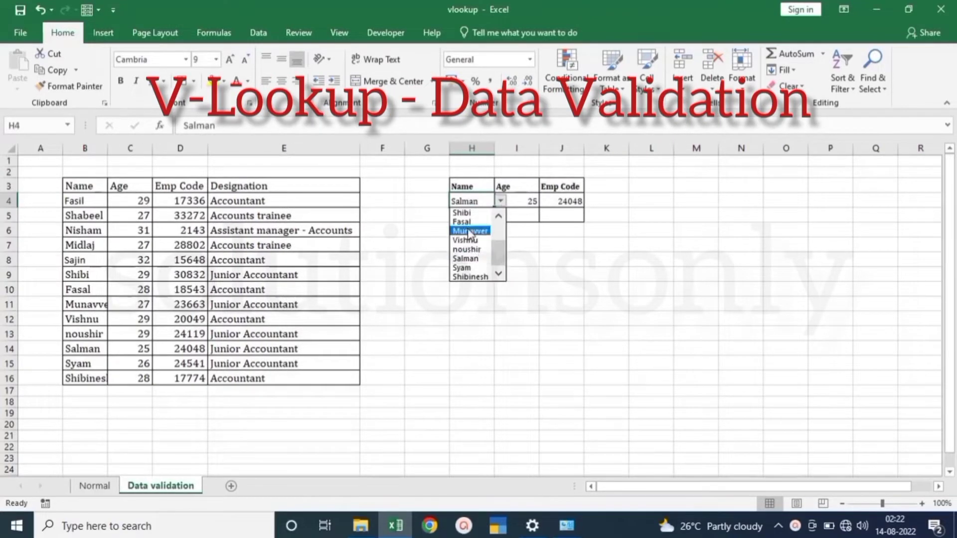
left_click(491, 223)
left_click(500, 202)
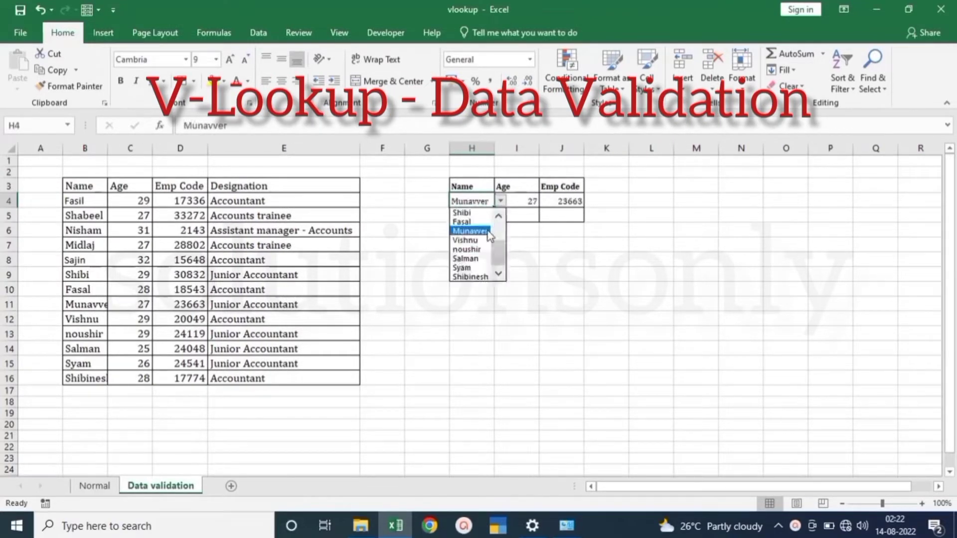
left_click(470, 271)
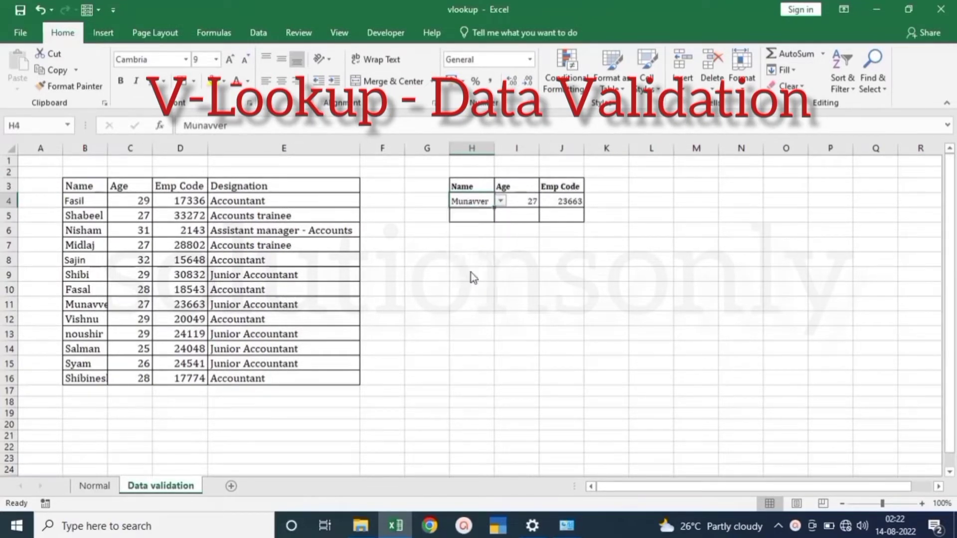
left_click(500, 202)
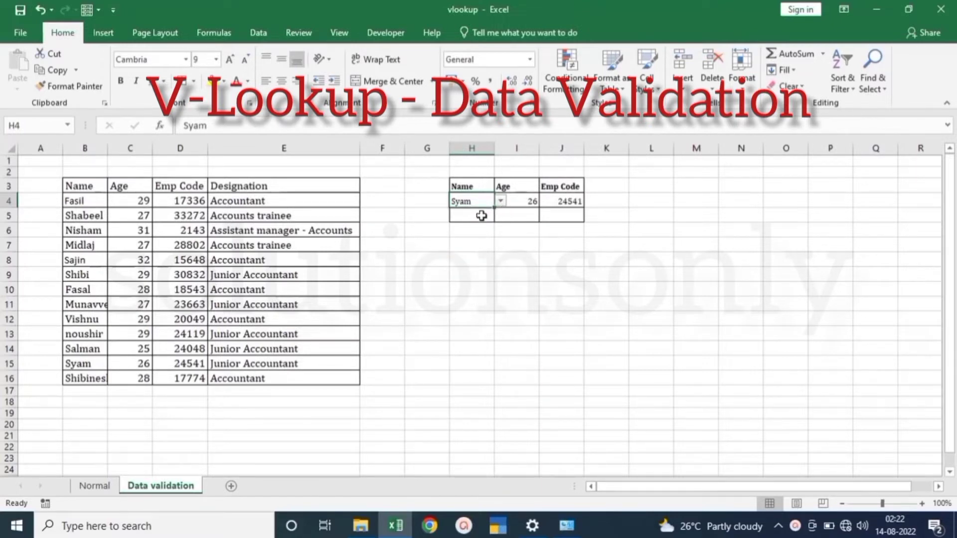
Add List data validation to H5 with the source =$B$4:$B$16 and choose the employee listed in row 6.
left_click(487, 218)
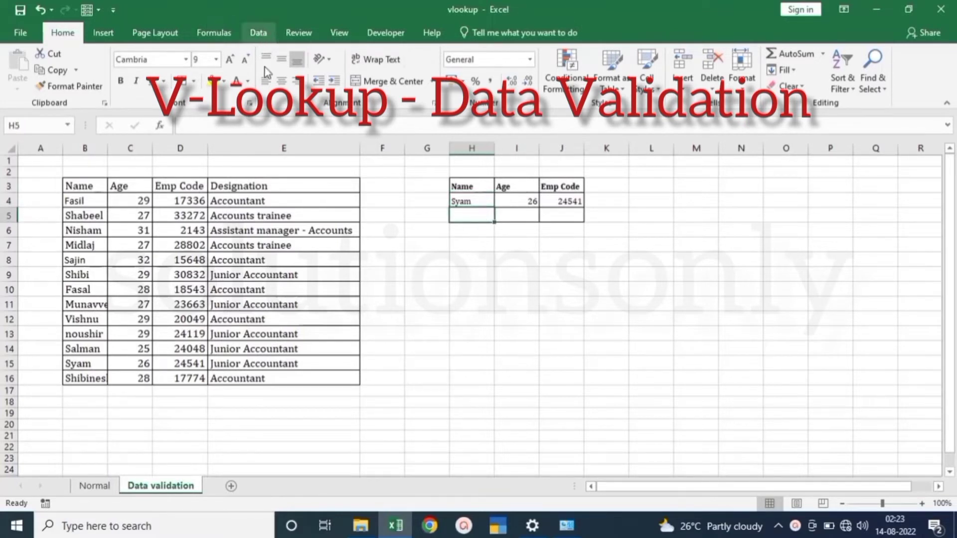
left_click(259, 32)
left_click(588, 86)
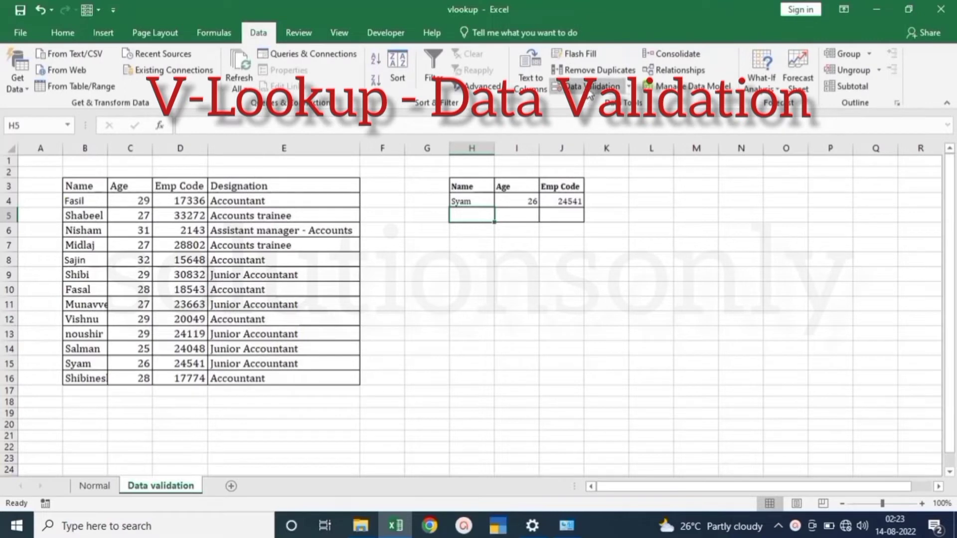
left_click(203, 299)
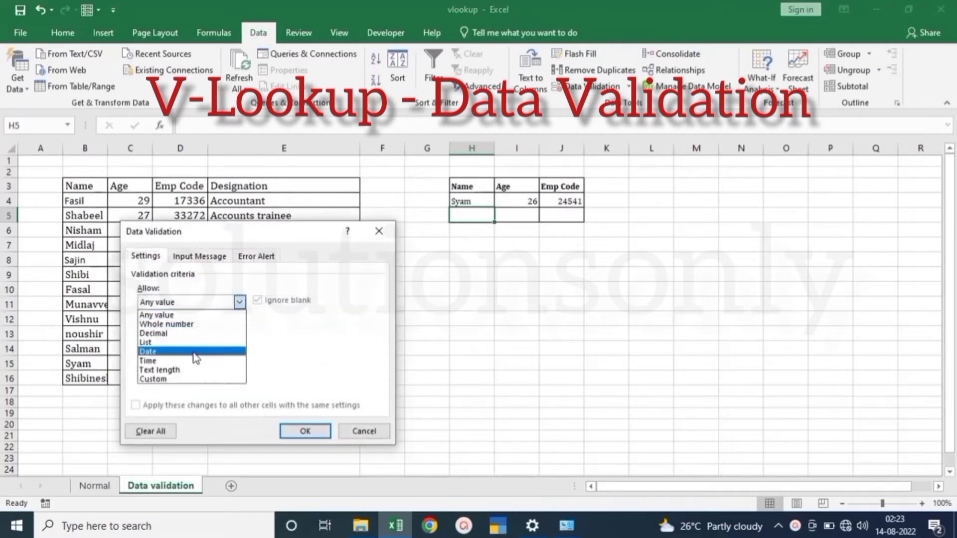
left_click(199, 342)
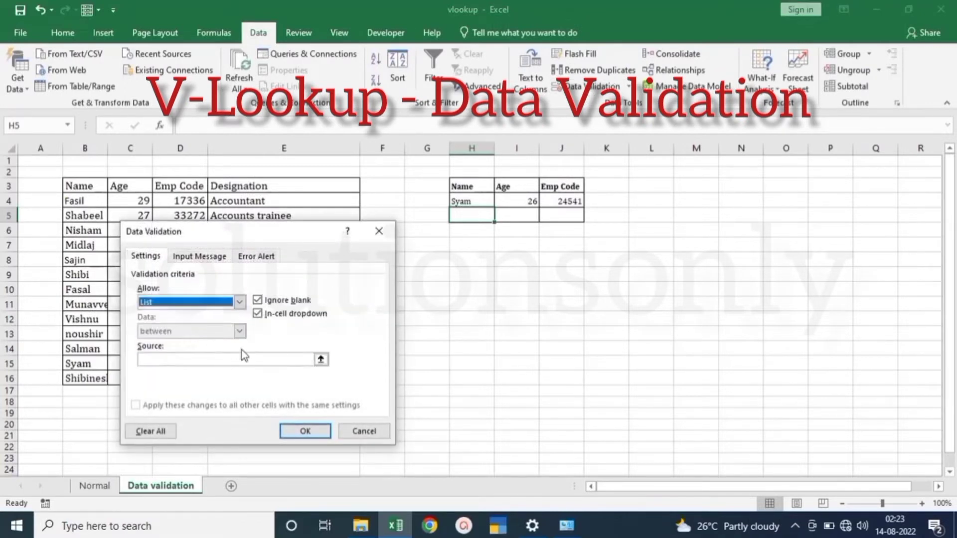
left_click(333, 361)
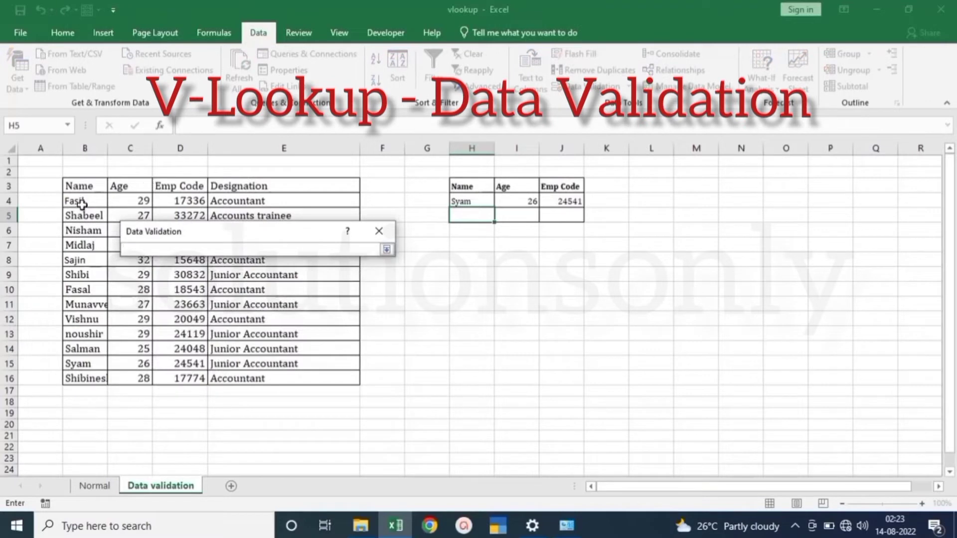
left_click_drag(83, 201, 98, 374)
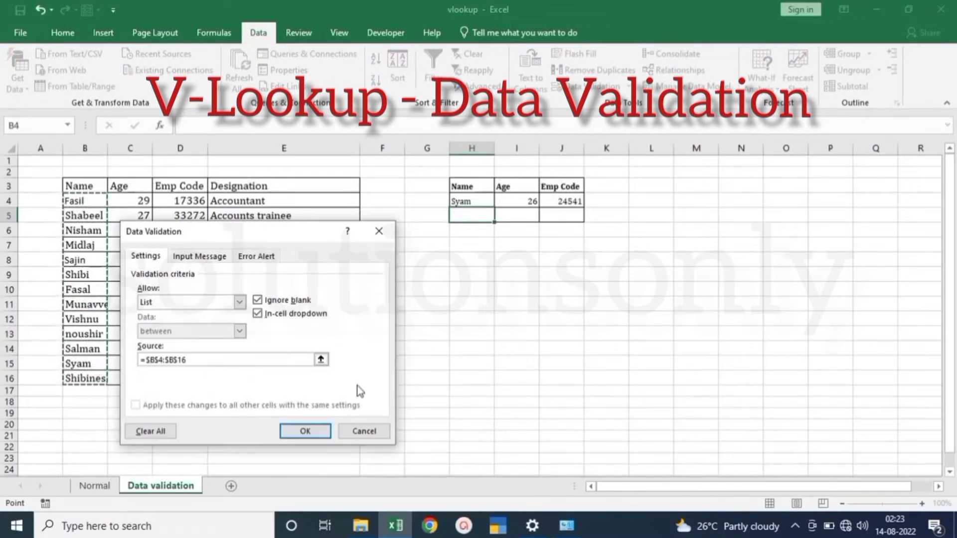
key("Return")
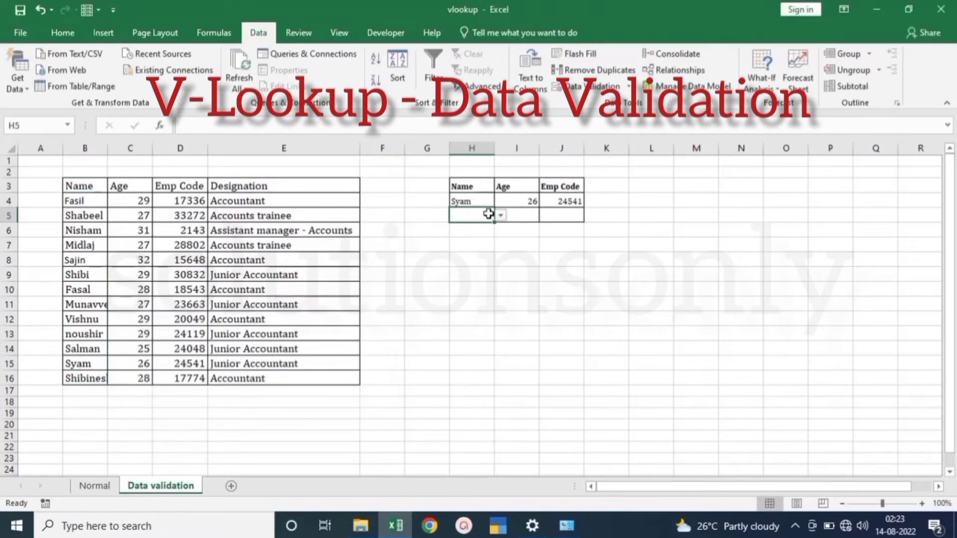
left_click(501, 215)
left_click(491, 242)
Enter =VLOOKUP(H5,$B$3:$E$16,2,0) in I5 to return the age of the employee selected in H5.
left_click(525, 215)
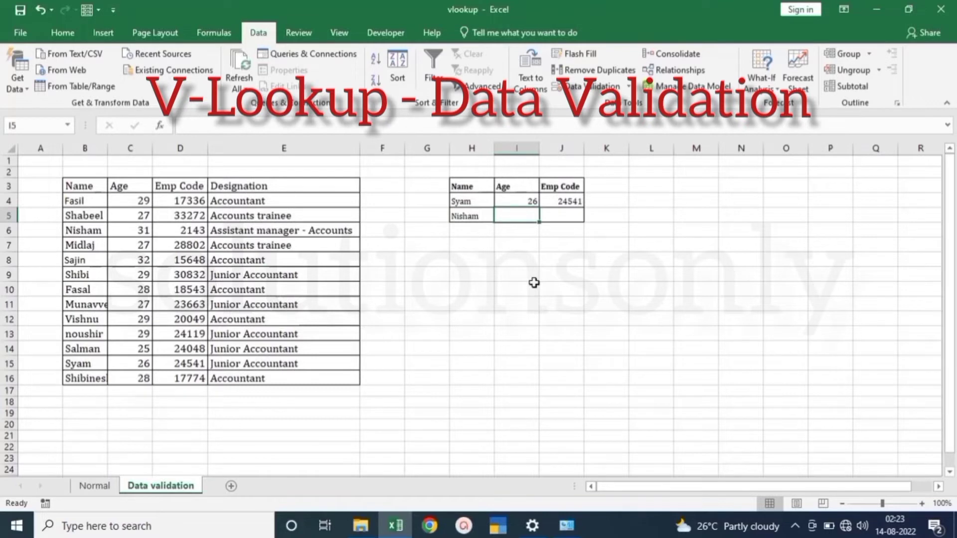
type("=vlo")
key("Tab")
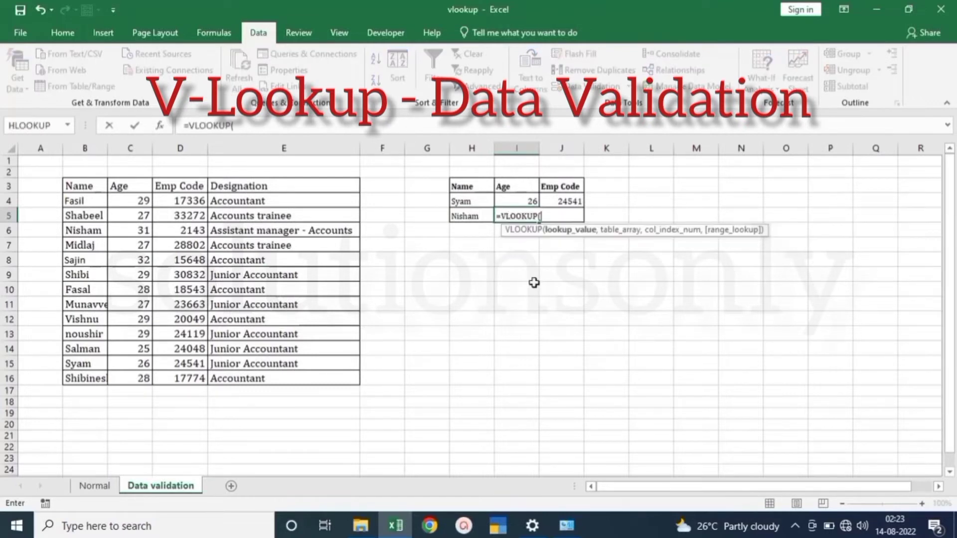
left_click(490, 219)
type(",")
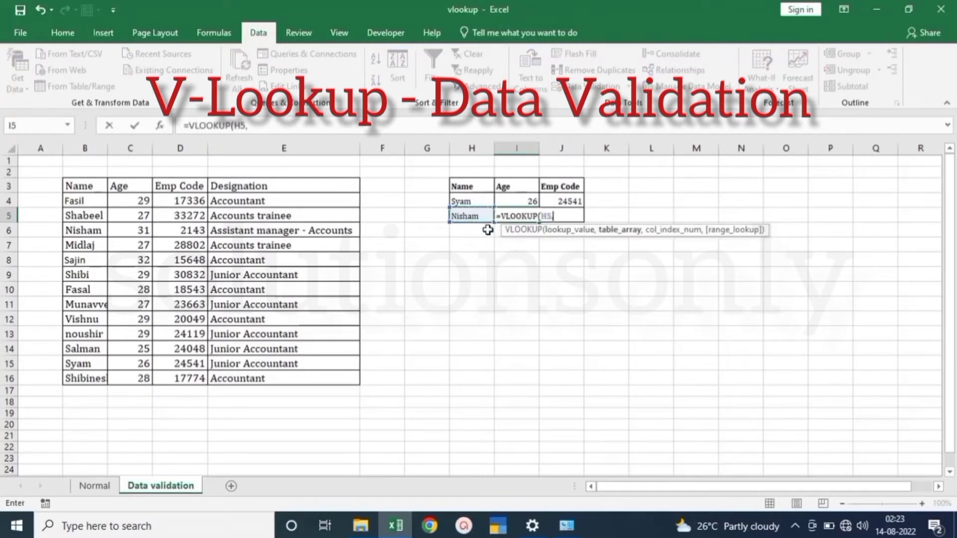
left_click_drag(101, 186, 327, 379)
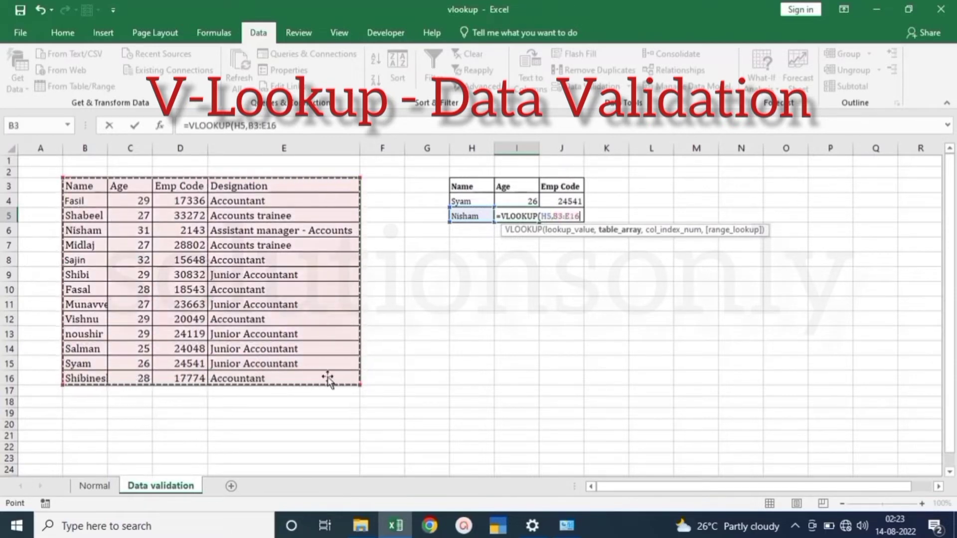
key("F4")
type(",")
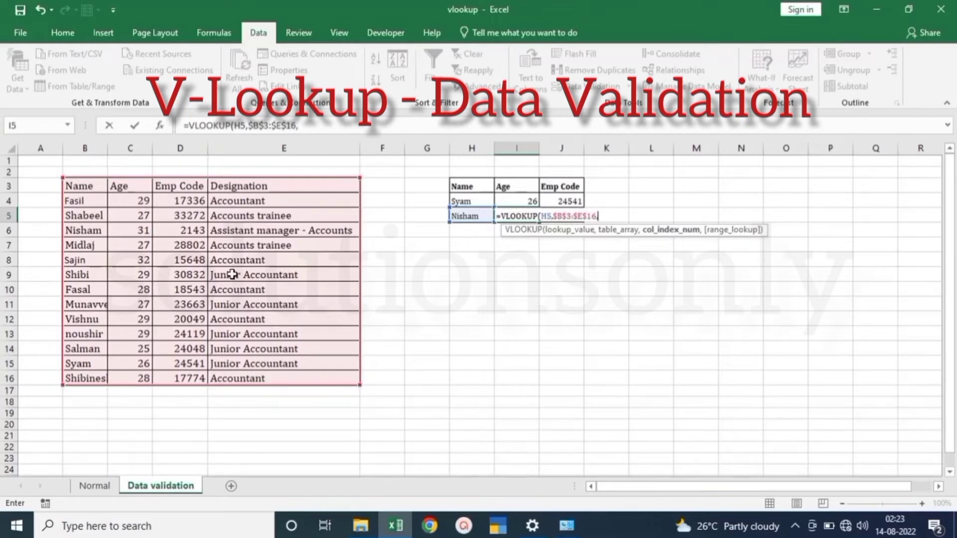
type("2,0)")
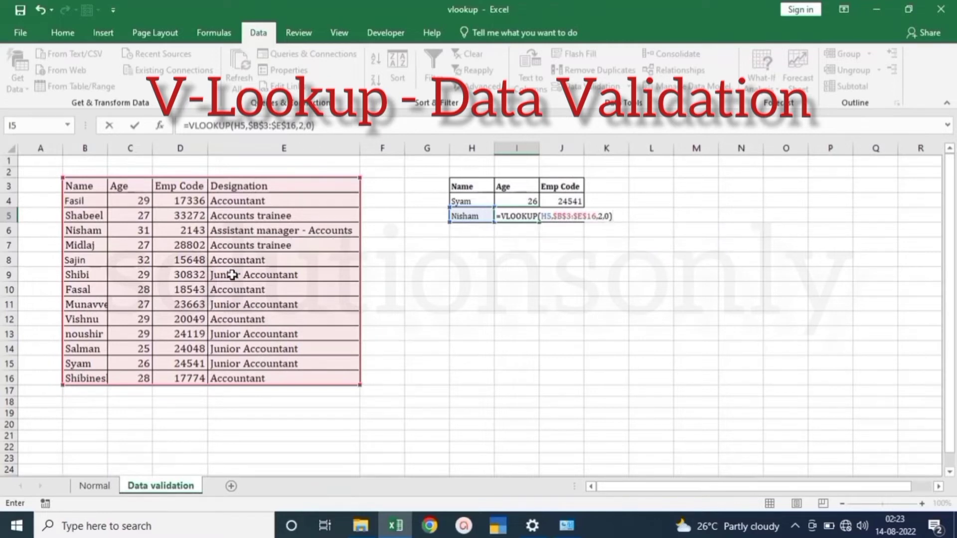
key("Return")
Enter =VLOOKUP(H5,B3:E16,3,0) in J5 to return the employee code for the name in H5.
left_click(548, 216)
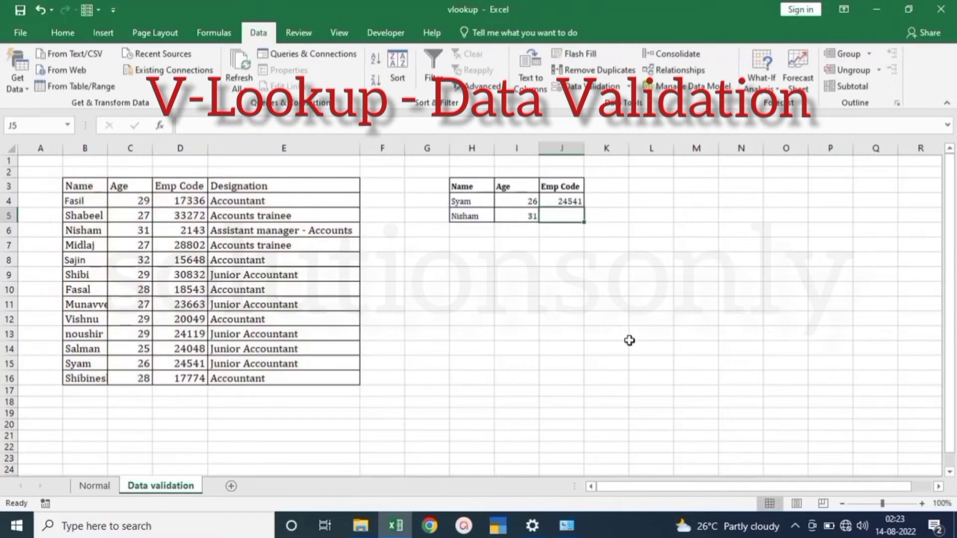
type("=VLOOKUP(")
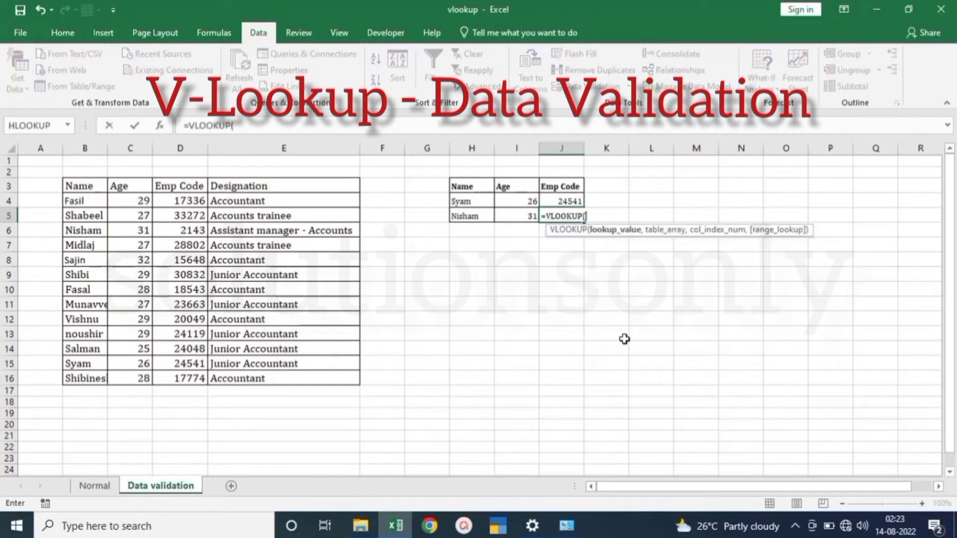
key("Left")
key("Left")
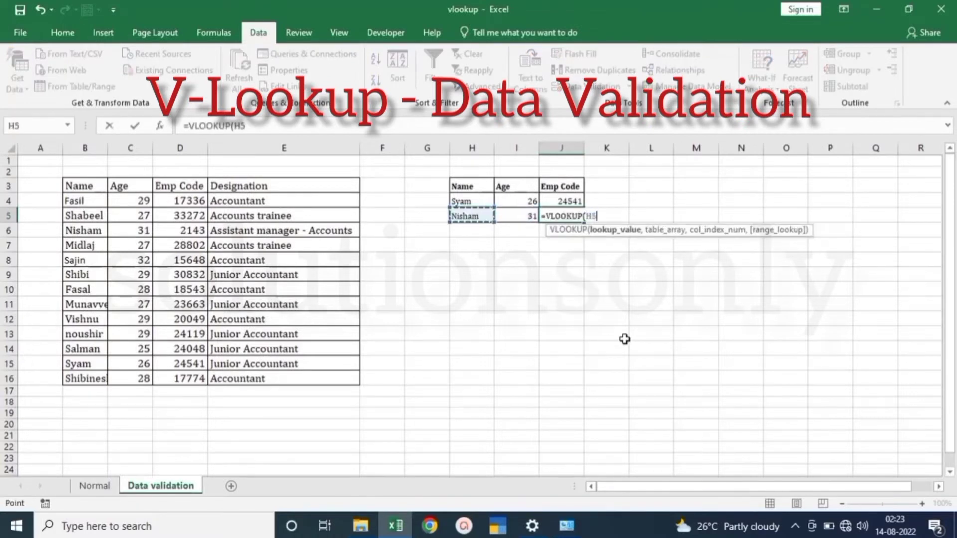
type(",")
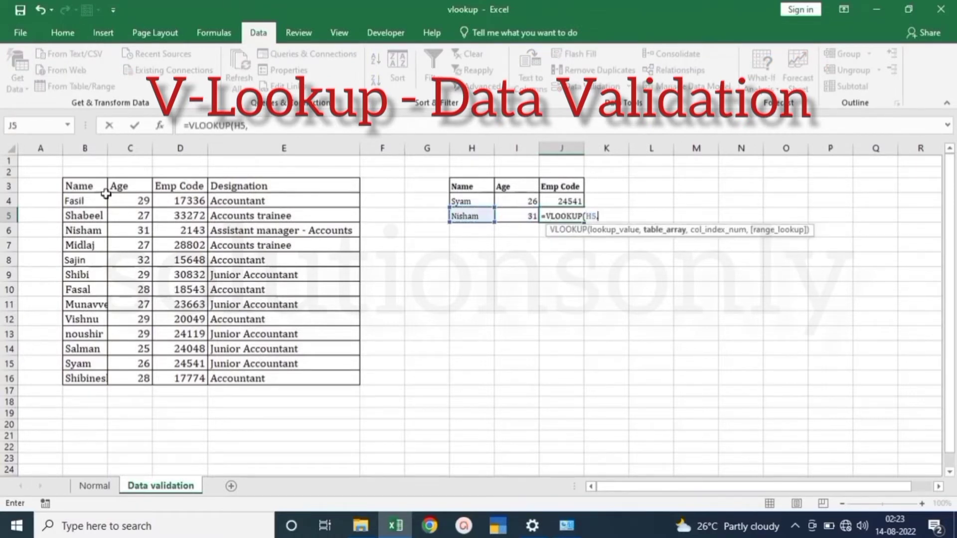
left_click_drag(104, 191, 293, 379)
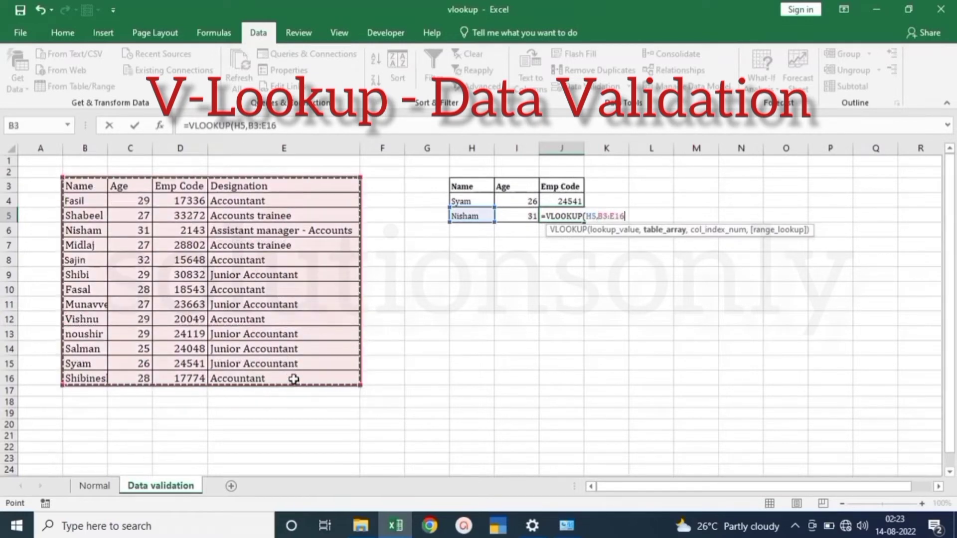
type(",3,0)")
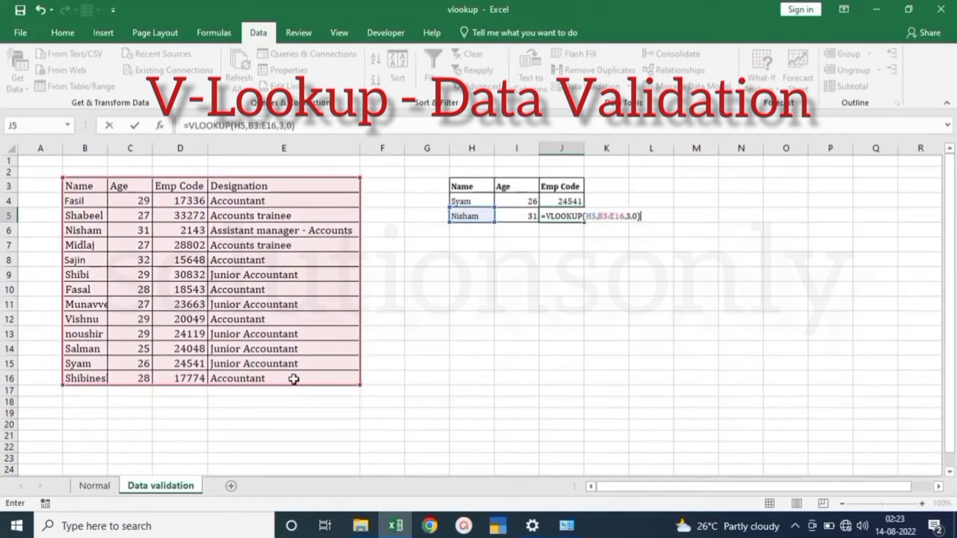
key("Return")
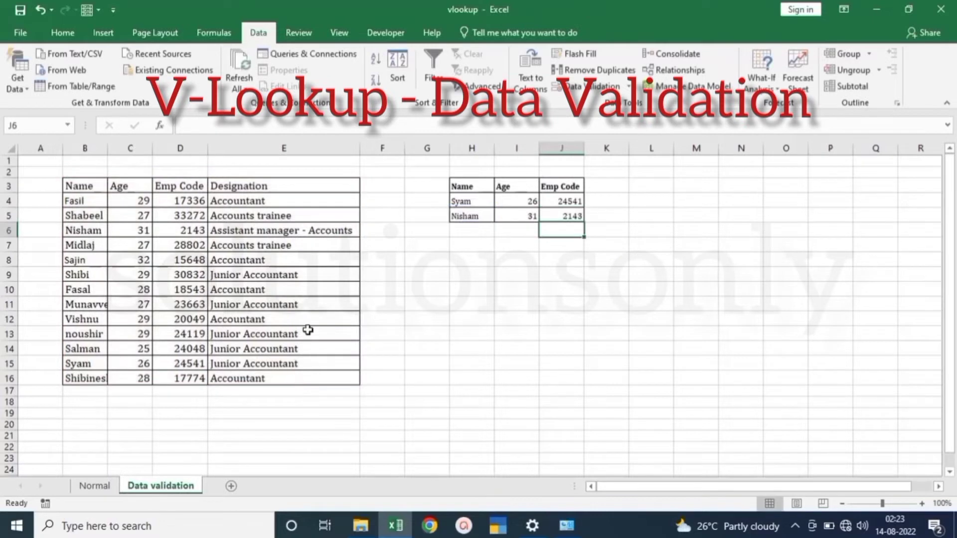
Test the row 5 lookups by choosing the row 10 employee and then the row 12 employee in H5.
left_click(481, 219)
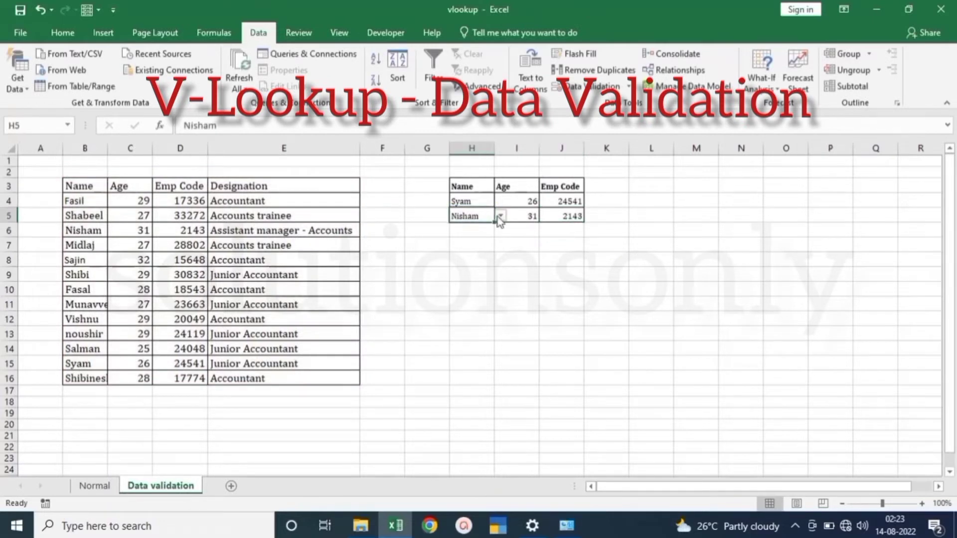
left_click(499, 216)
left_click(470, 262)
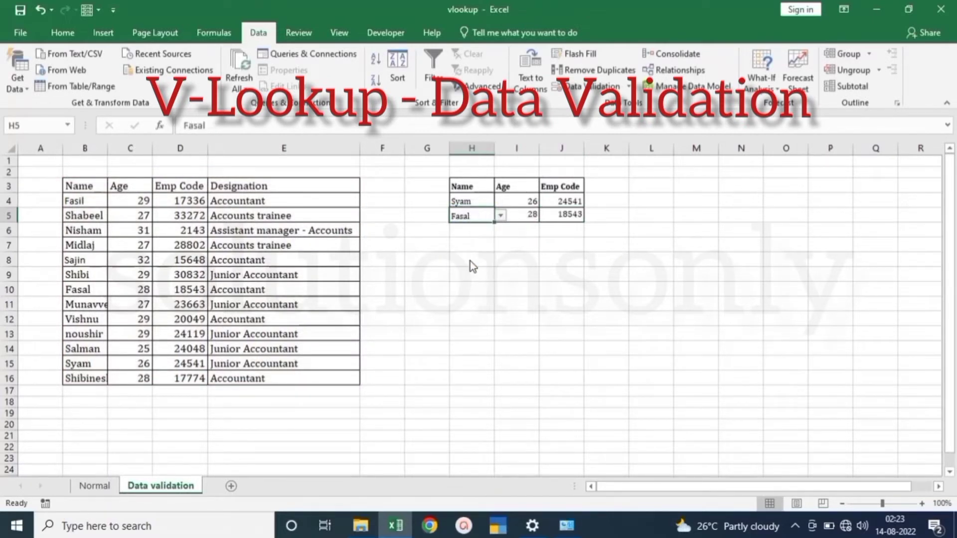
left_click(500, 215)
left_click(471, 255)
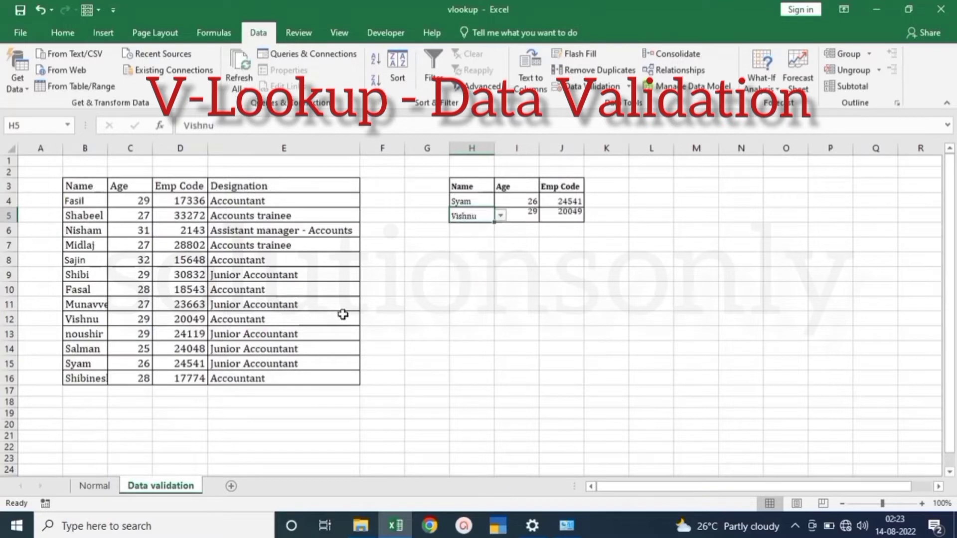
Compare with the plain names on the Normal sheet, then choose the row 16 employee in H5 of the Data validation sheet.
left_click(94, 486)
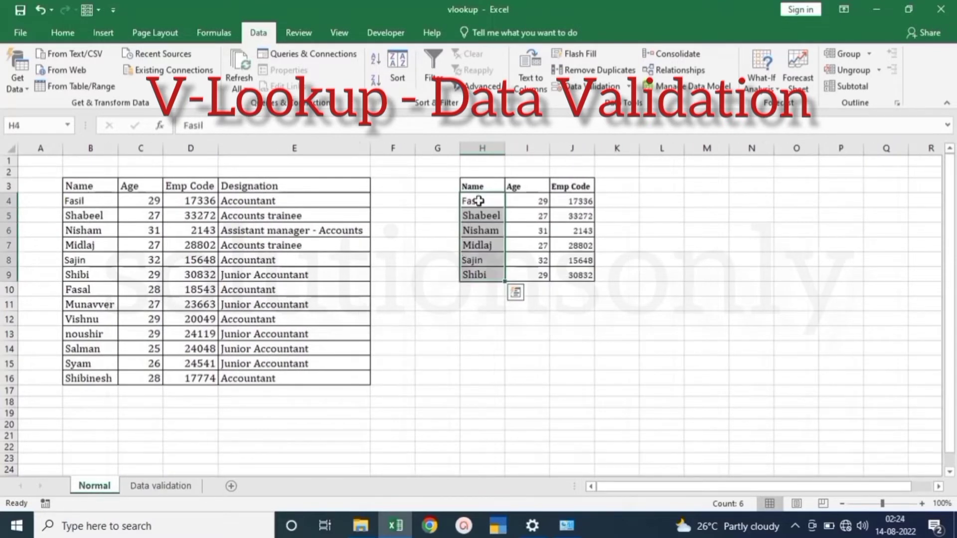
left_click(160, 485)
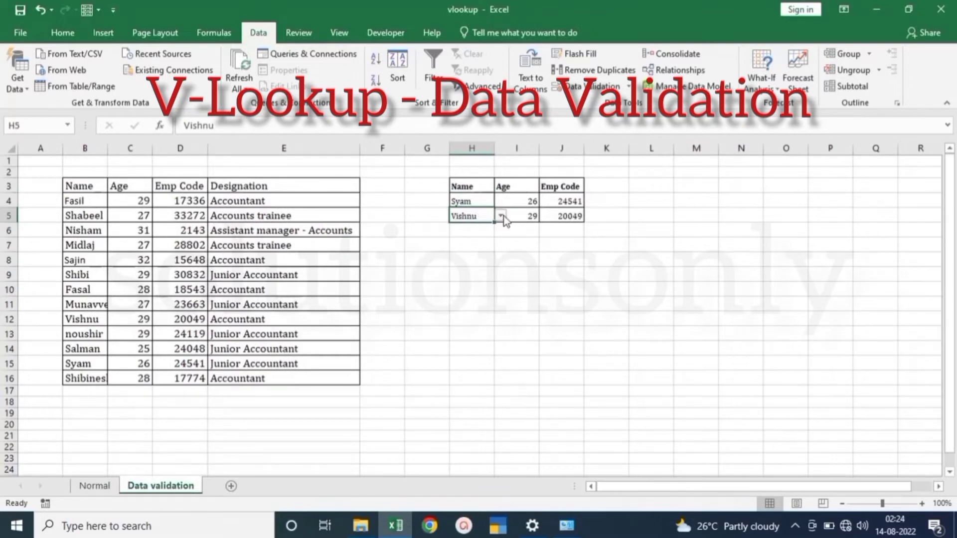
left_click(501, 215)
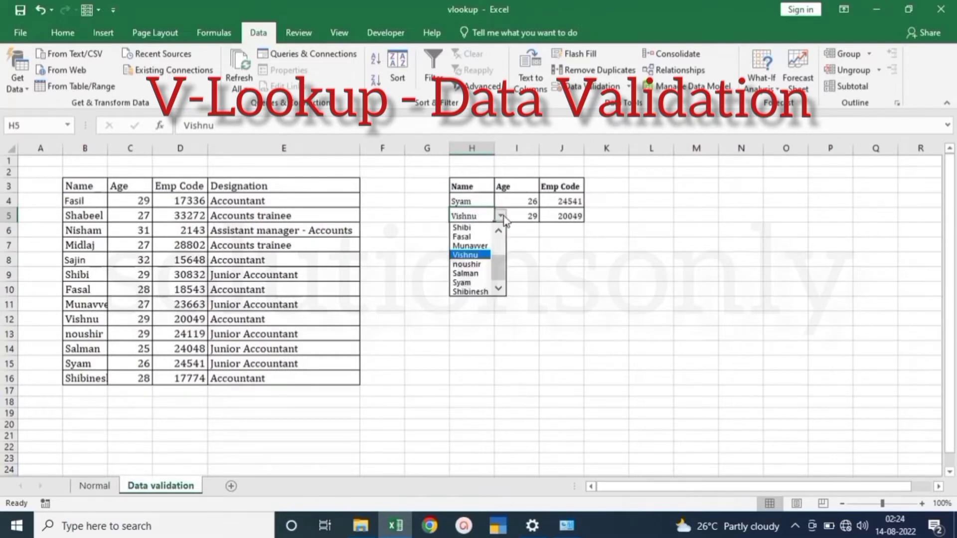
left_click(471, 292)
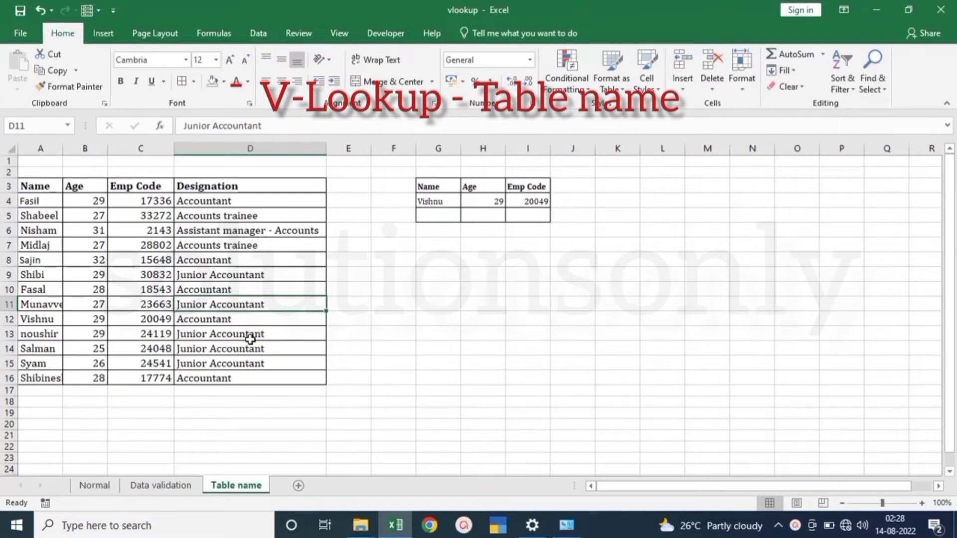
Convert the employee data range $A$3:$D$16 on the Table name sheet into a table with headers.
left_click(260, 333)
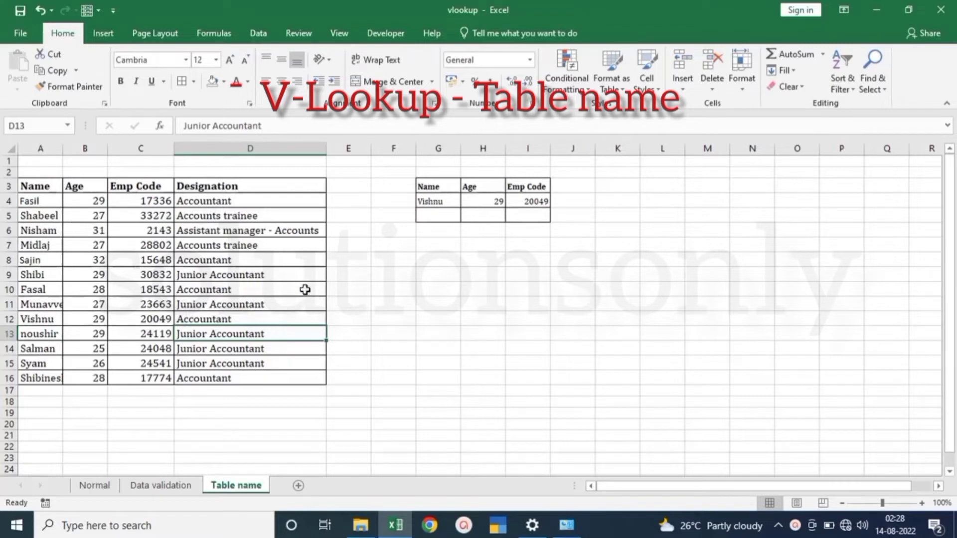
left_click(280, 289)
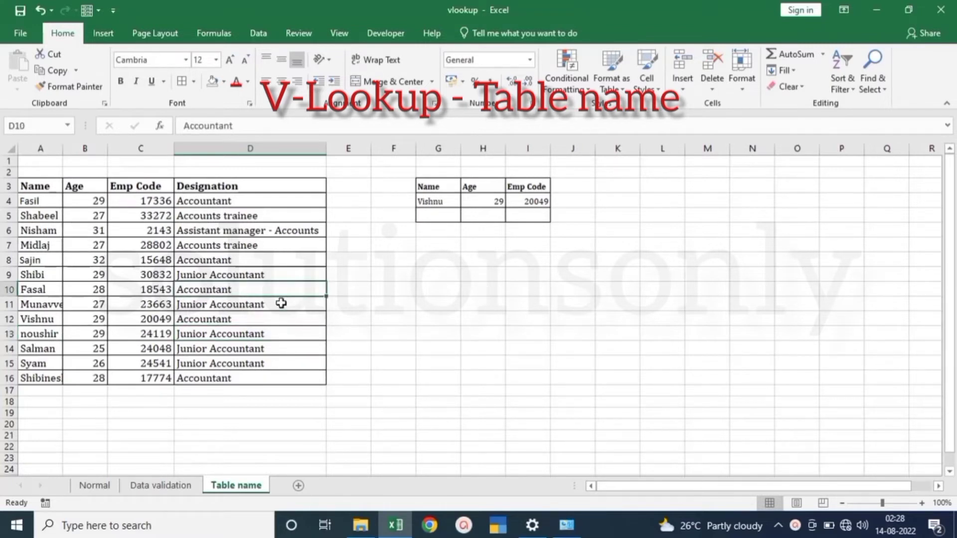
key("ctrl+t")
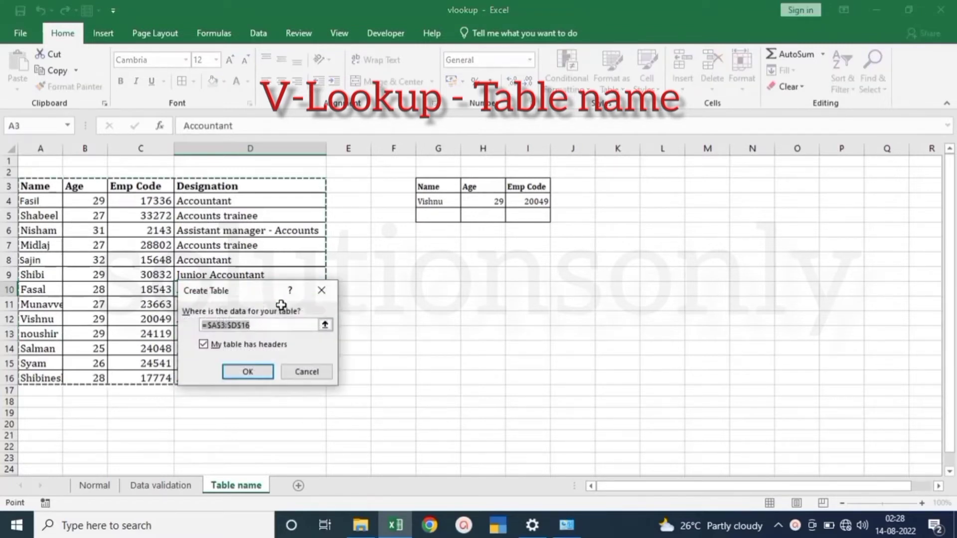
key("Return")
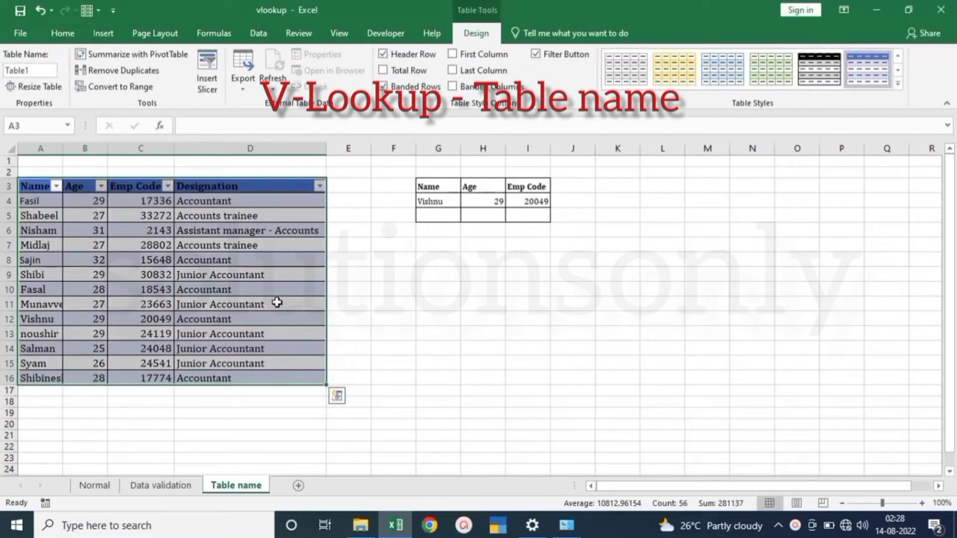
Rename the employee data table on the Table name sheet as EMP.
left_click(308, 38)
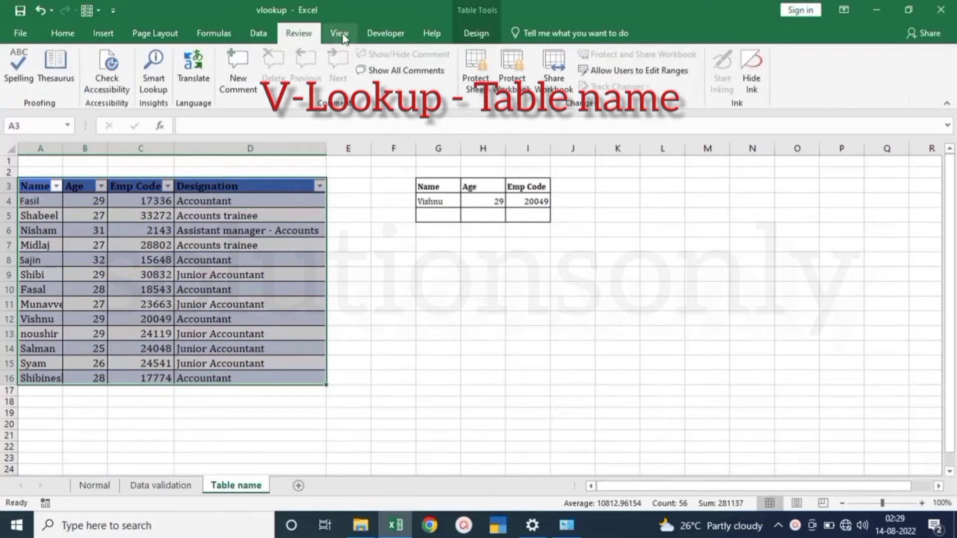
left_click(466, 32)
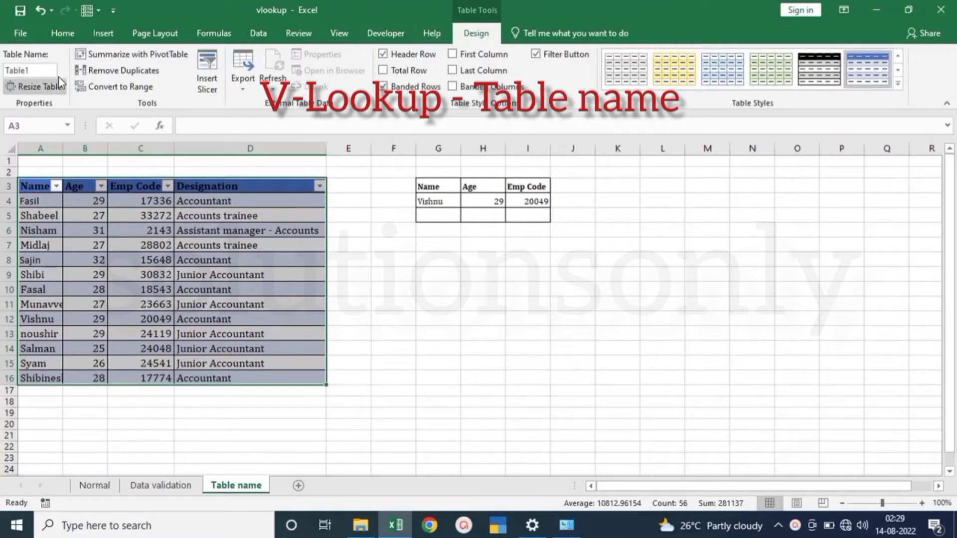
left_click(42, 75)
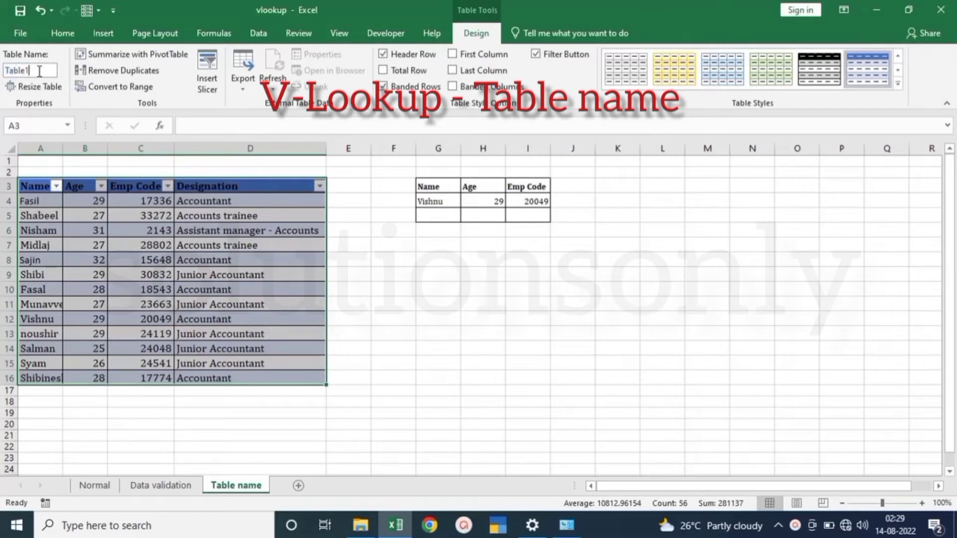
type("EMP")
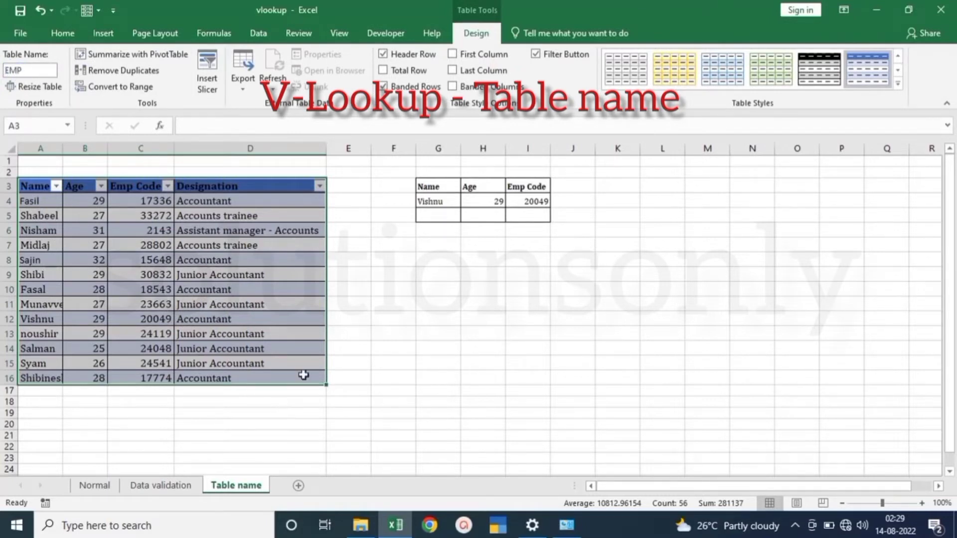
left_click(369, 278)
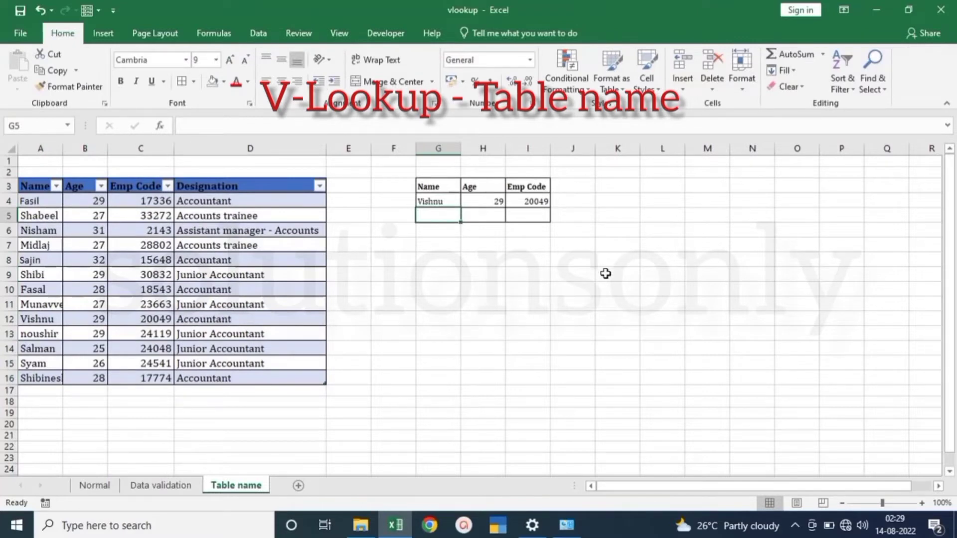
Add a list data validation to G5 with source =$A$4:$A$16 and choose the row 6 employee from it.
left_click(258, 33)
left_click(592, 86)
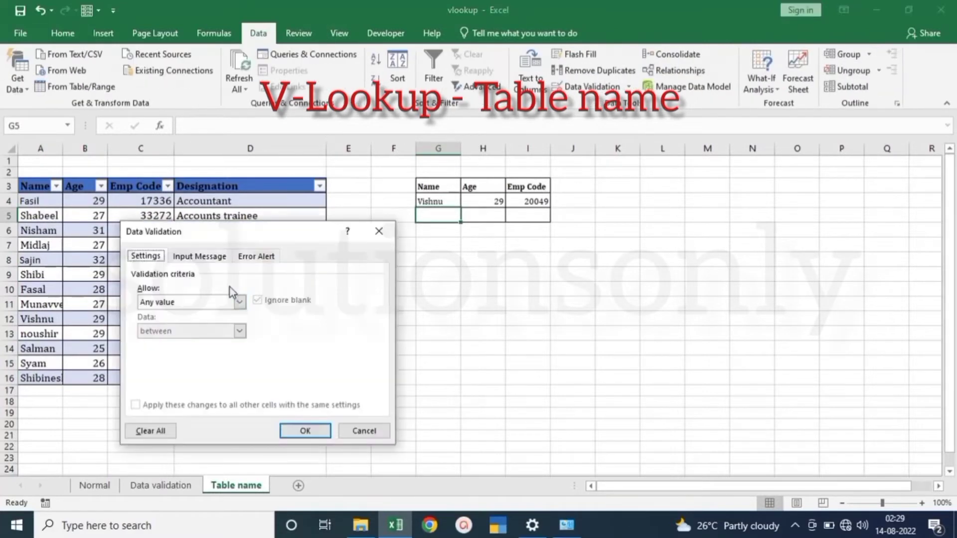
left_click(239, 301)
left_click(202, 344)
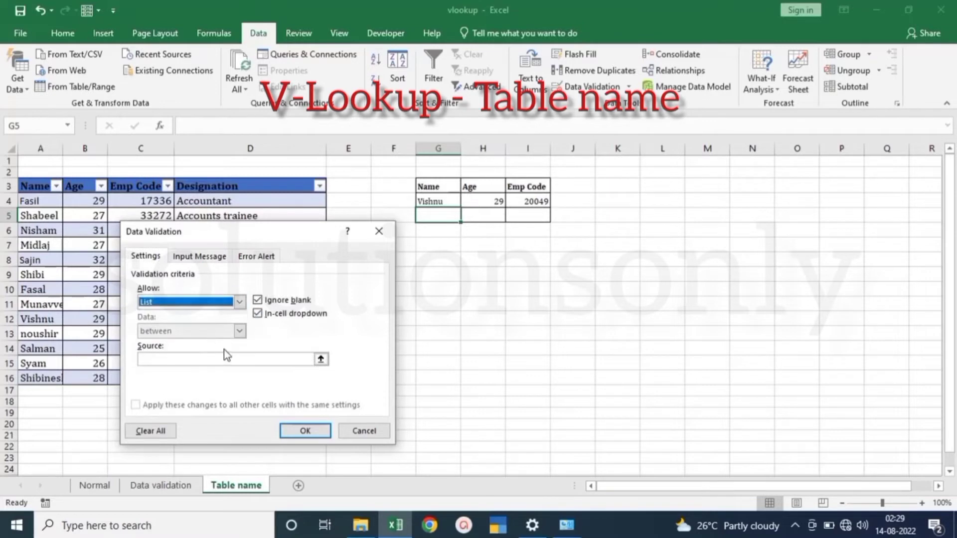
left_click(320, 359)
left_click_drag(59, 203, 49, 374)
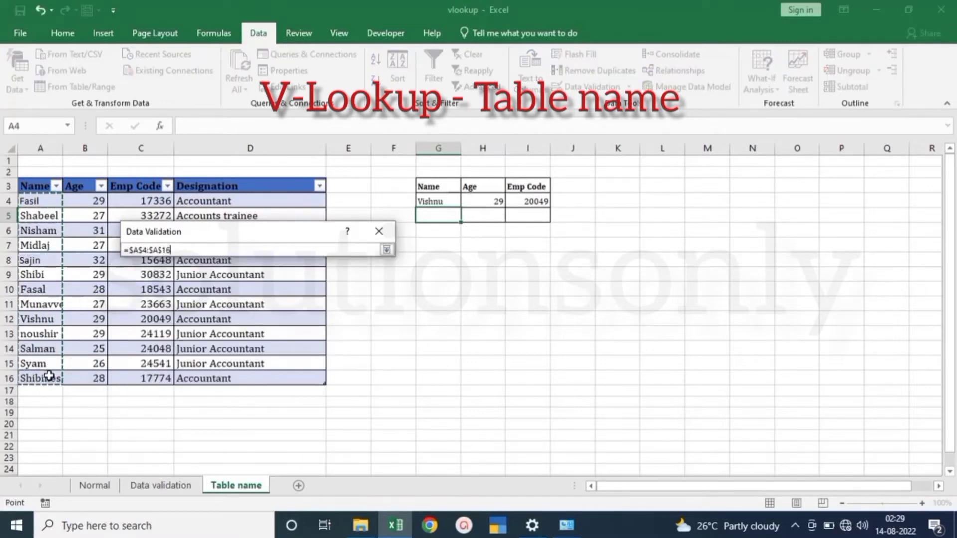
key("Return")
left_click(304, 432)
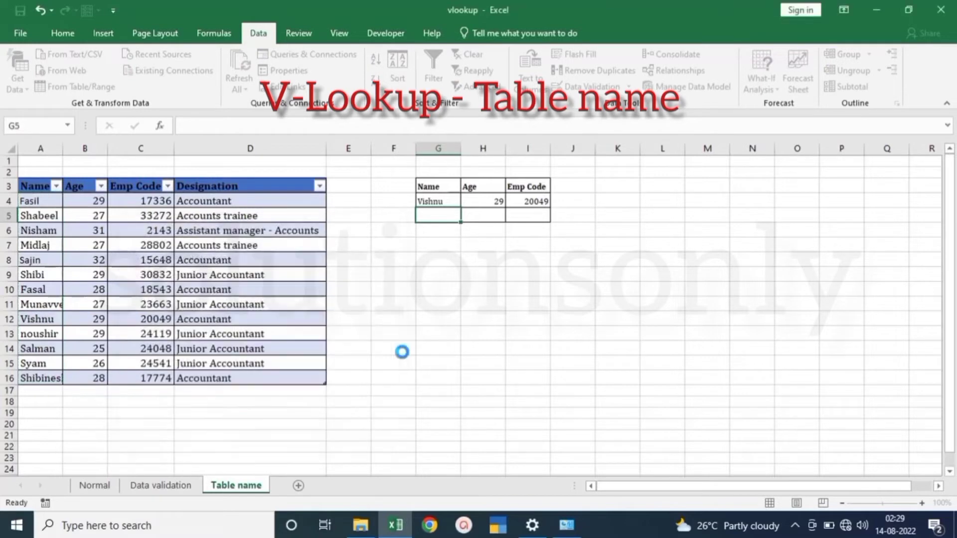
left_click(467, 217)
left_click(432, 246)
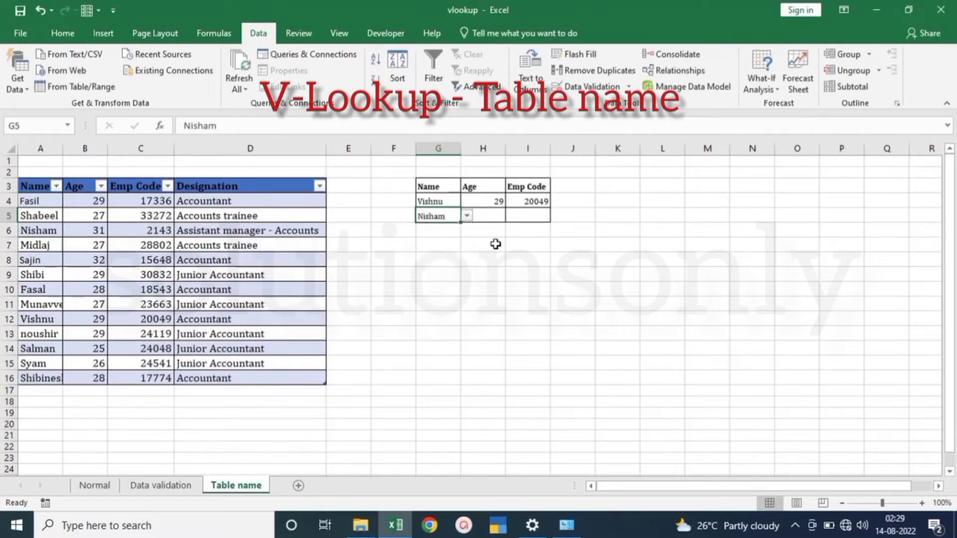
Begin a VLOOKUP formula in H5 with G5 as the lookup value.
left_click(495, 219)
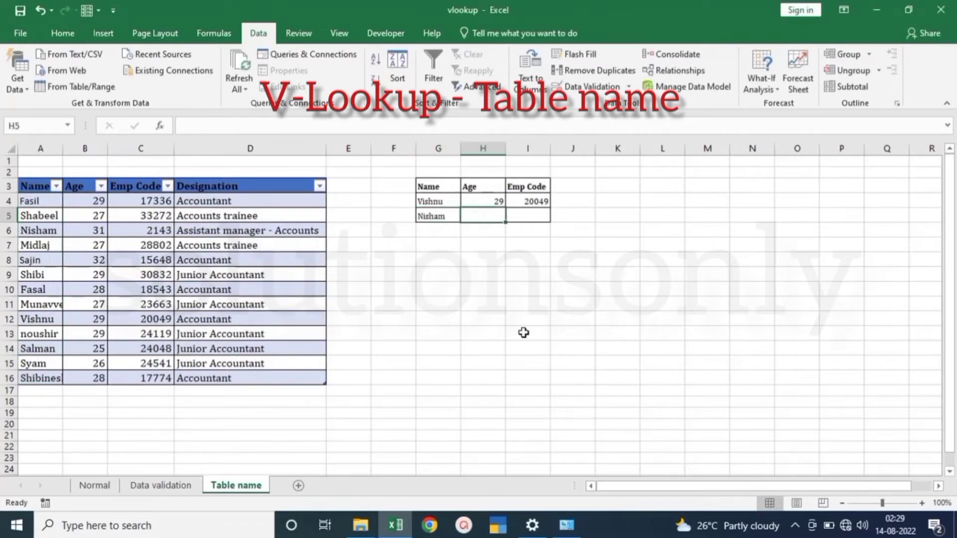
type("=vl")
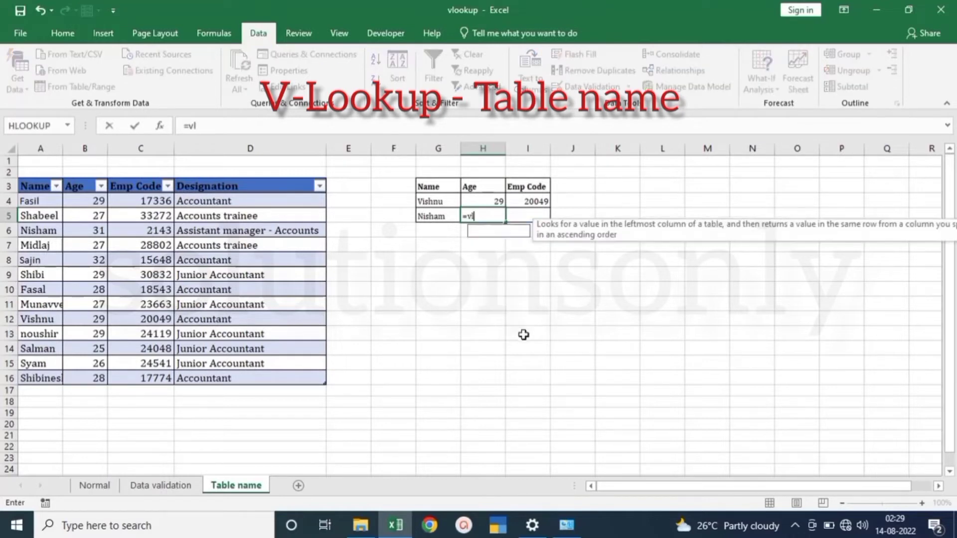
key("Tab")
key("Left")
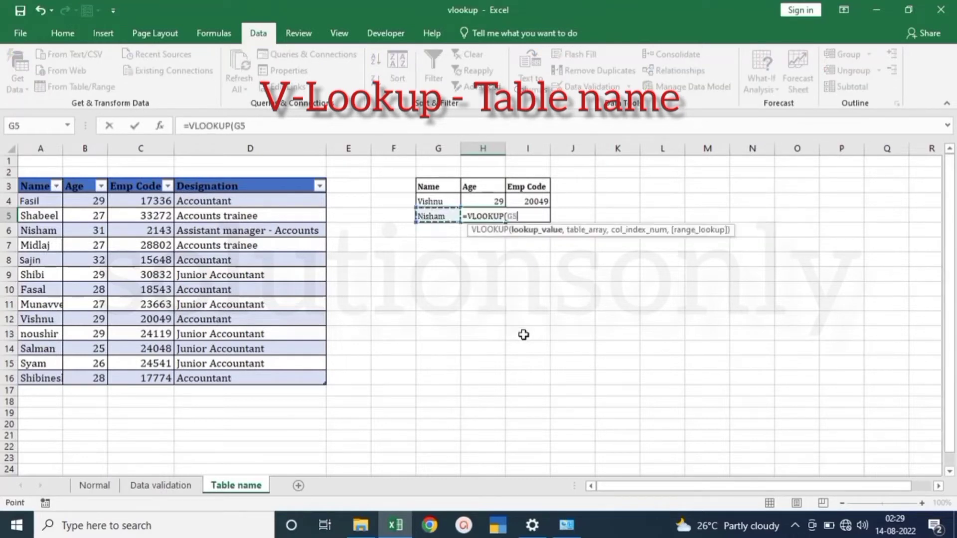
type(",")
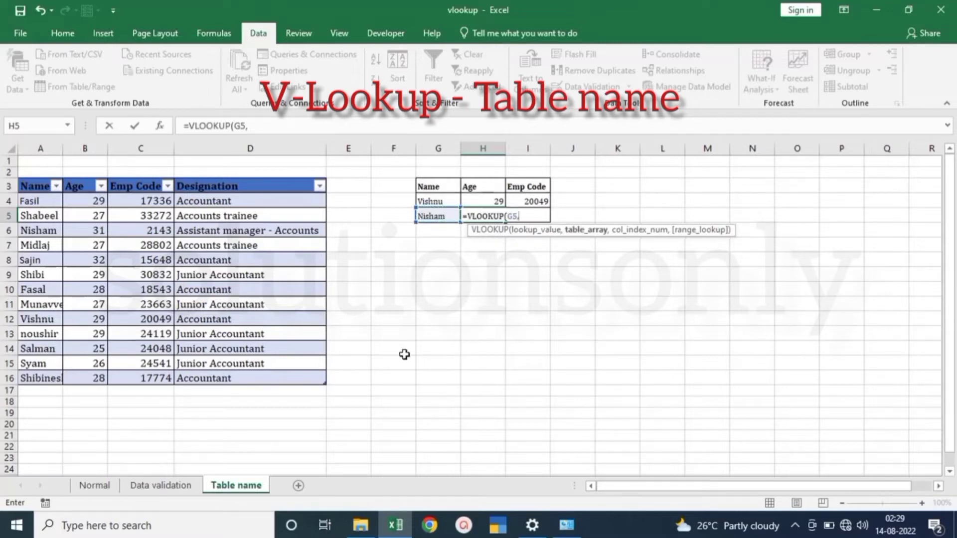
left_click_drag(43, 185, 252, 382)
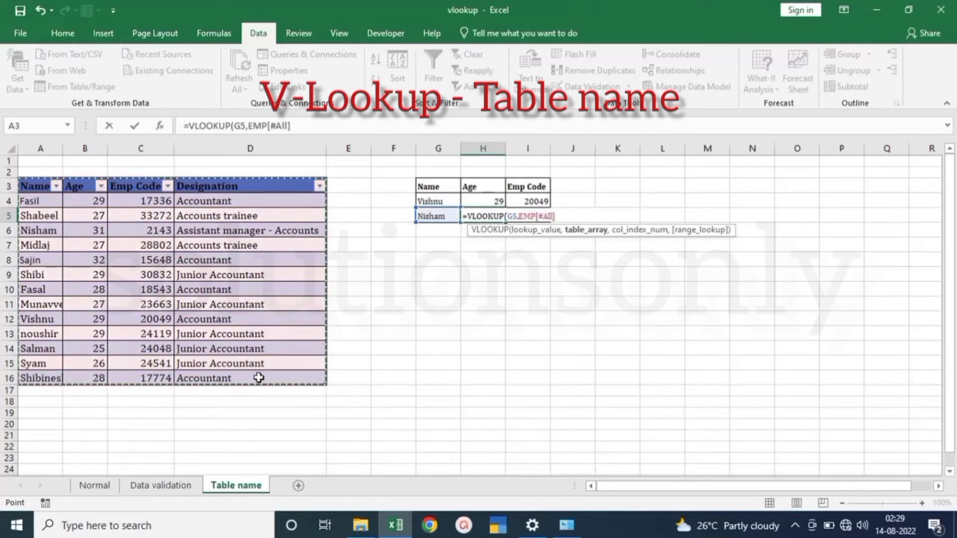
key("BackSpace")
key("BackSpace")
key("BackSpace")
key("BackSpace")
key("BackSpace")
key("BackSpace")
key("BackSpace")
key("BackSpace")
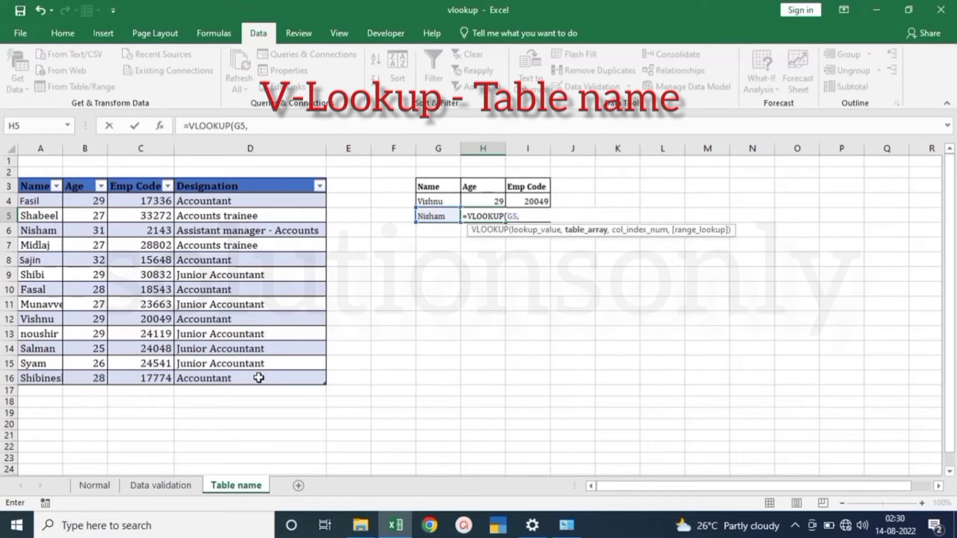
Complete the H5 formula as =VLOOKUP(G5,EMP,2,0) to return the age from the EMP table.
type("mp")
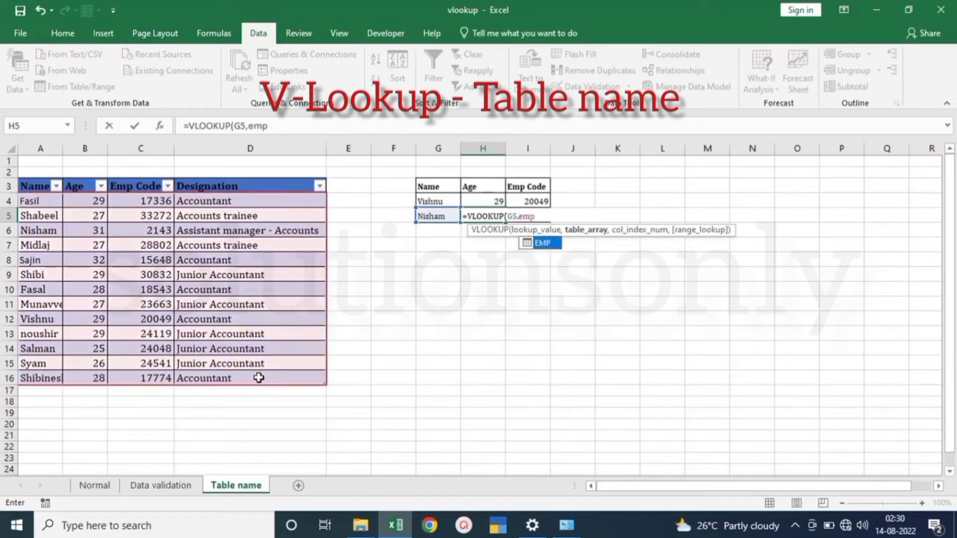
double_click(533, 246)
type(",")
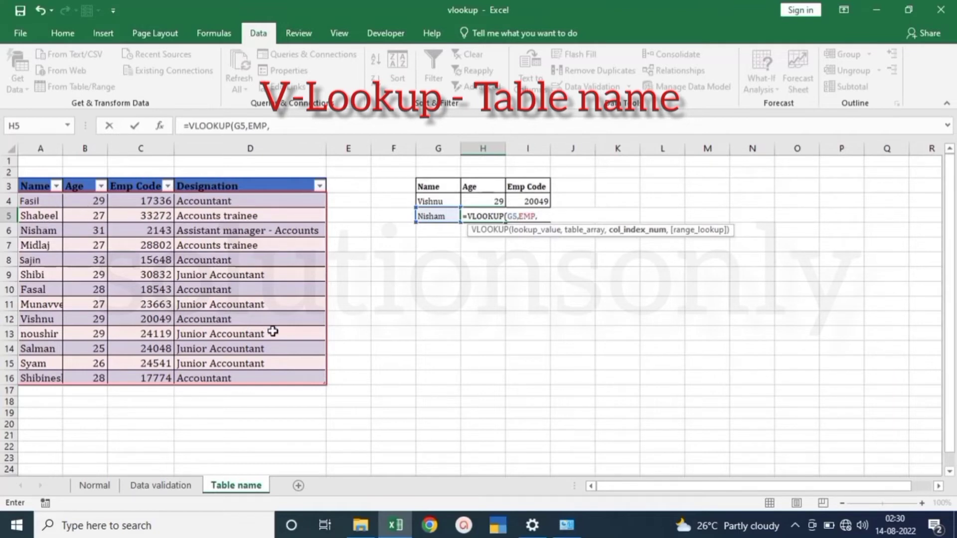
type("2,0)")
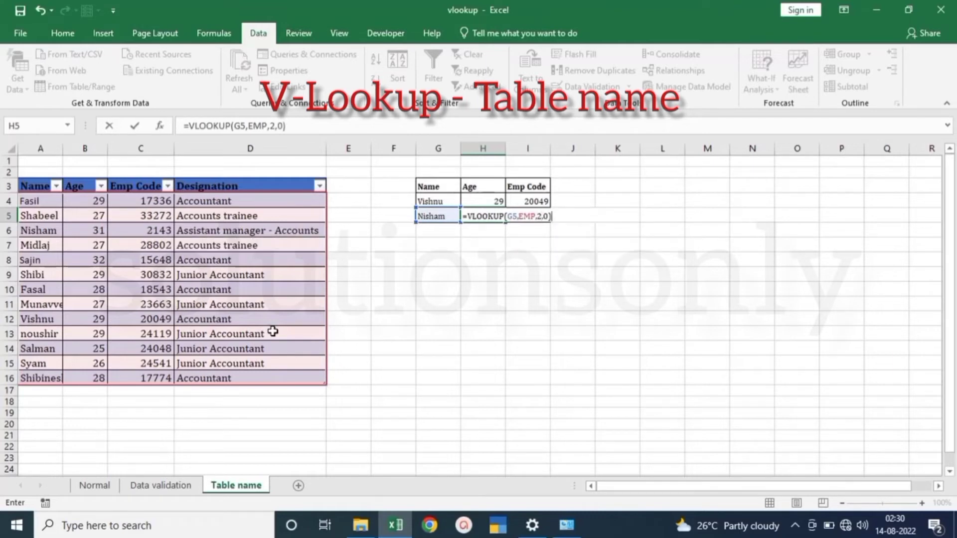
key("Tab")
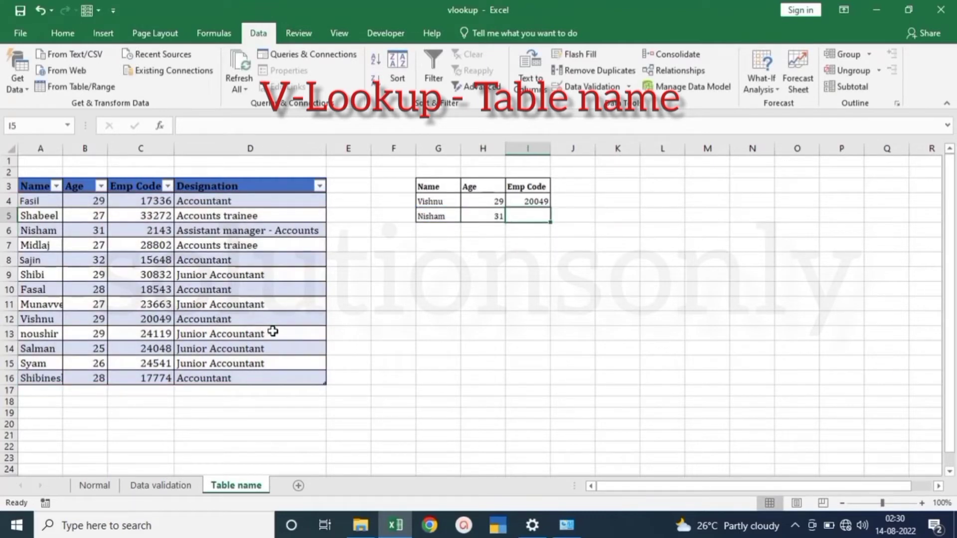
Enter =VLOOKUP(G5,EMP,3,0) in I5 to return the employee code for the name in G5.
type("=vlo")
key("Tab")
key("Left")
key("Left")
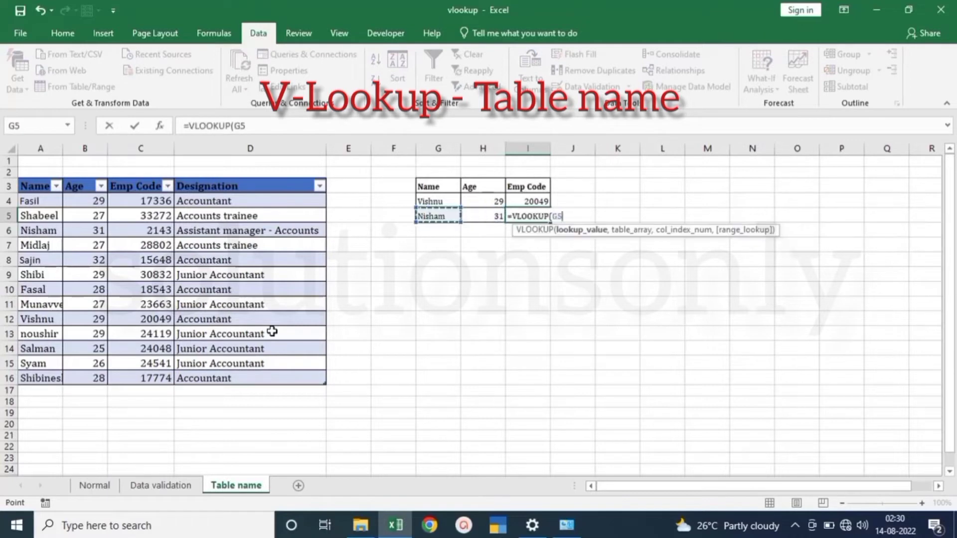
type(",emp")
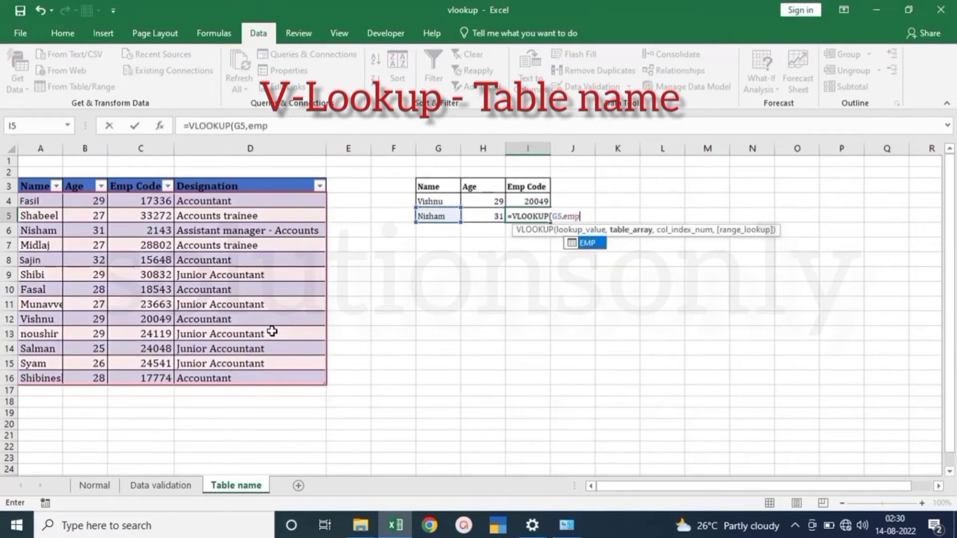
key("Tab")
type(",")
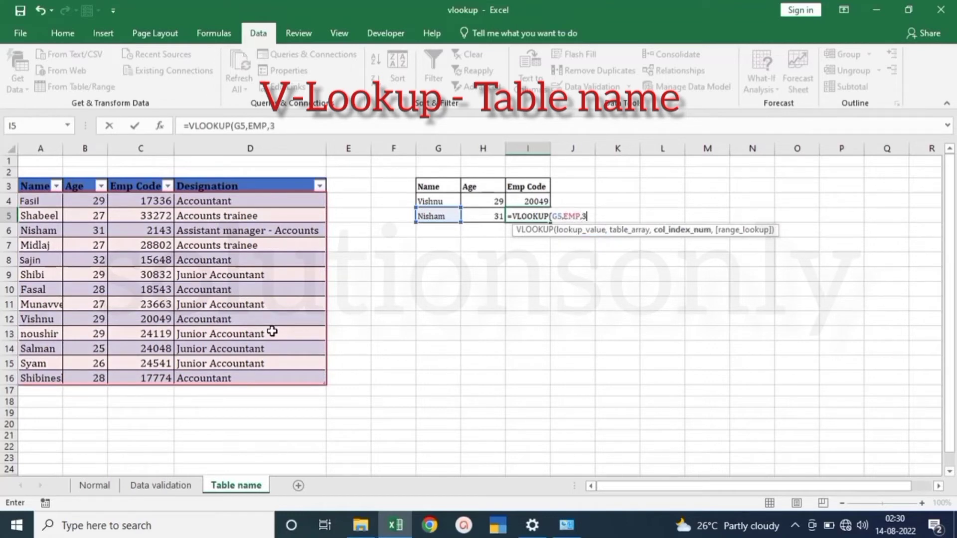
type("3,0)")
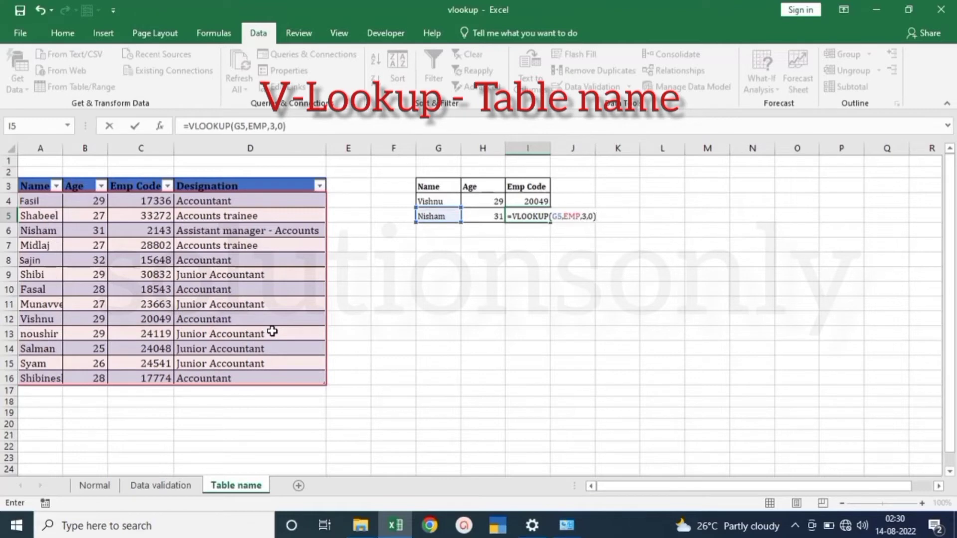
key("Return")
Test the row 5 lookups by choosing the row 9 employee and then another employee in G5.
left_click(437, 218)
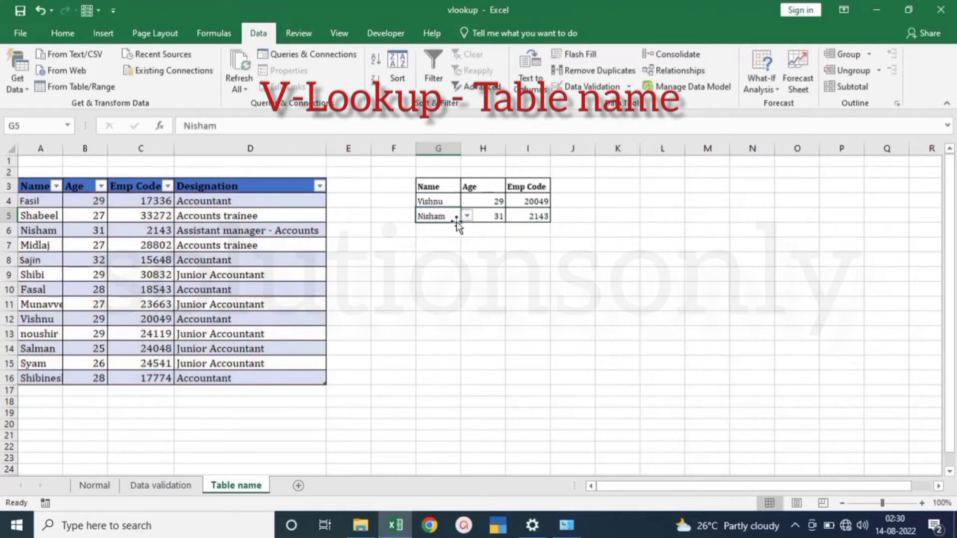
left_click(467, 215)
left_click(446, 241)
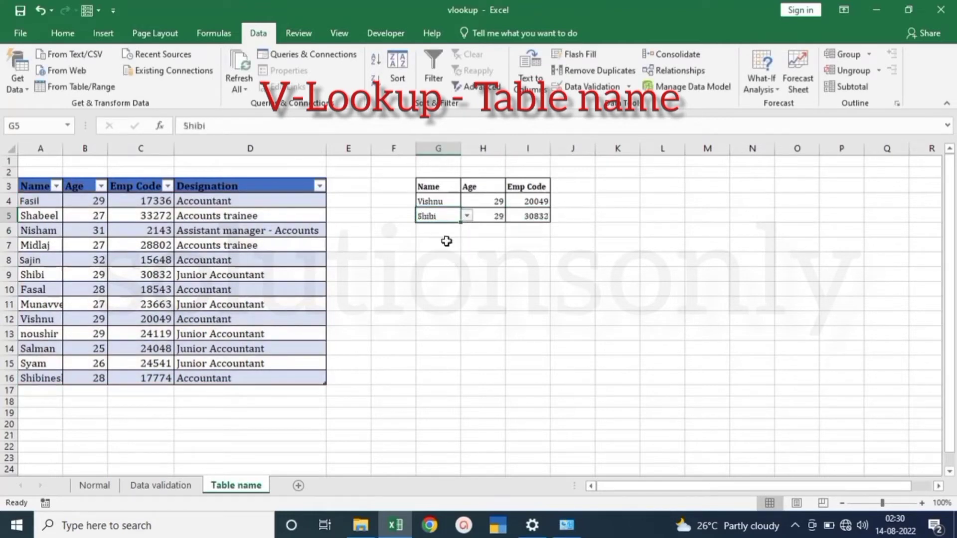
left_click(466, 216)
left_click(444, 272)
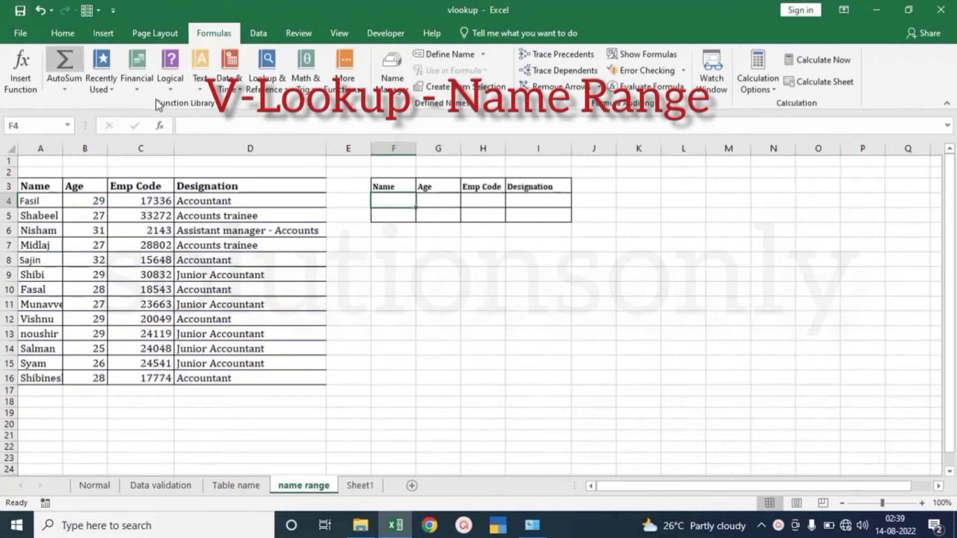
Convert the employee data range $A$3:$D$16 on the name range sheet into a table with headers.
left_click(62, 33)
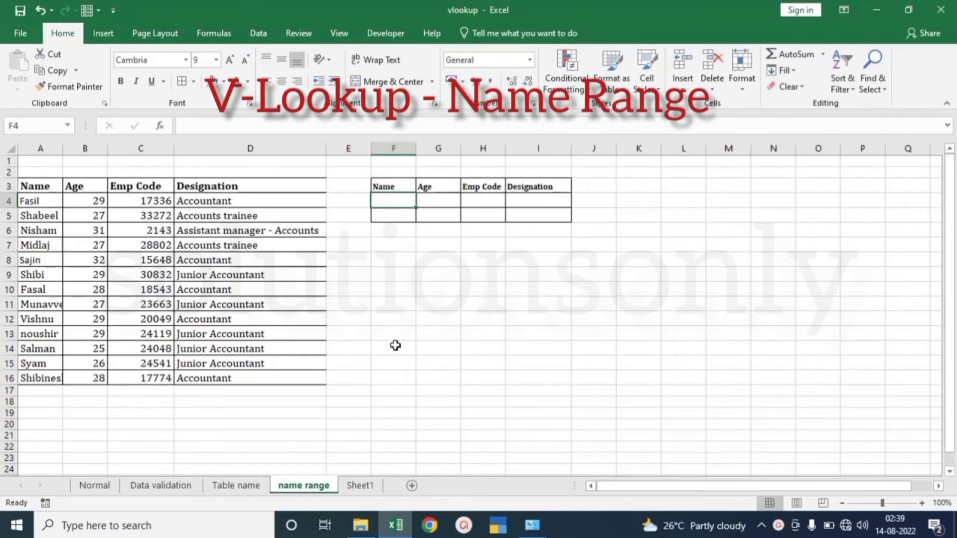
left_click(244, 287)
key("ctrl+t")
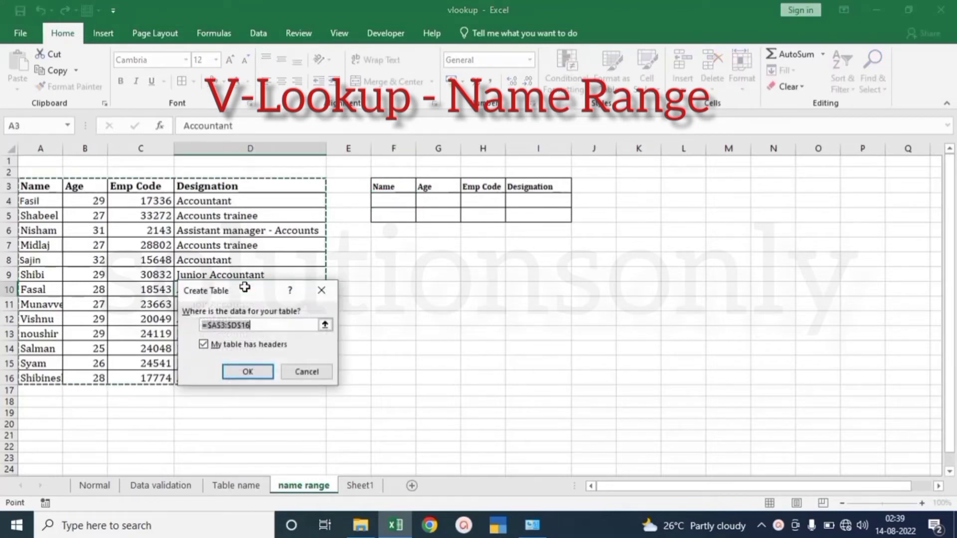
key("Return")
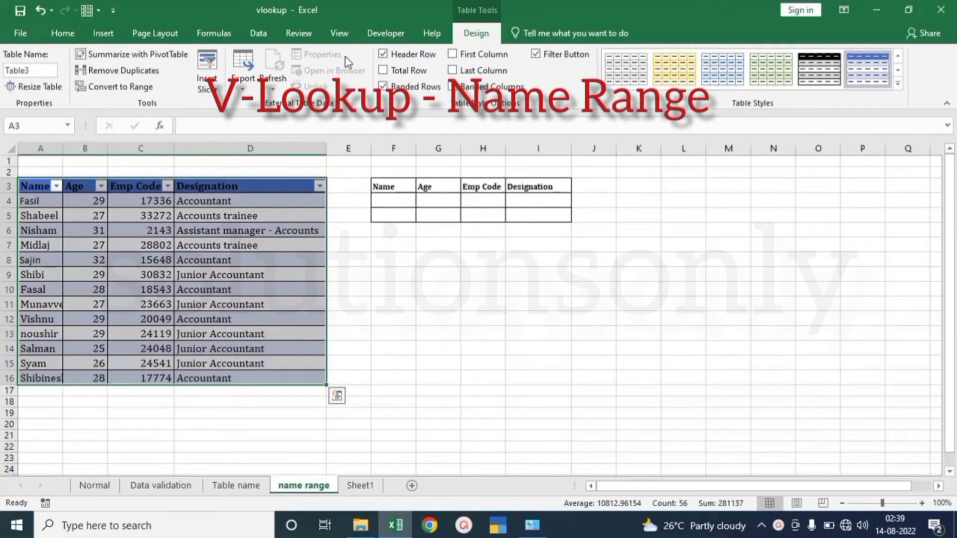
Rename the employee table on the name range sheet as EMP_2.
left_click(299, 34)
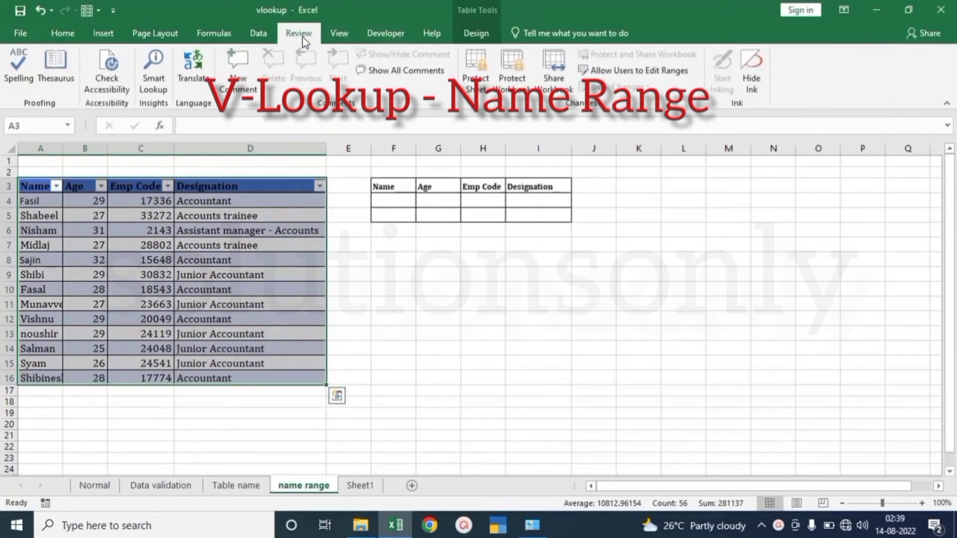
left_click(299, 245)
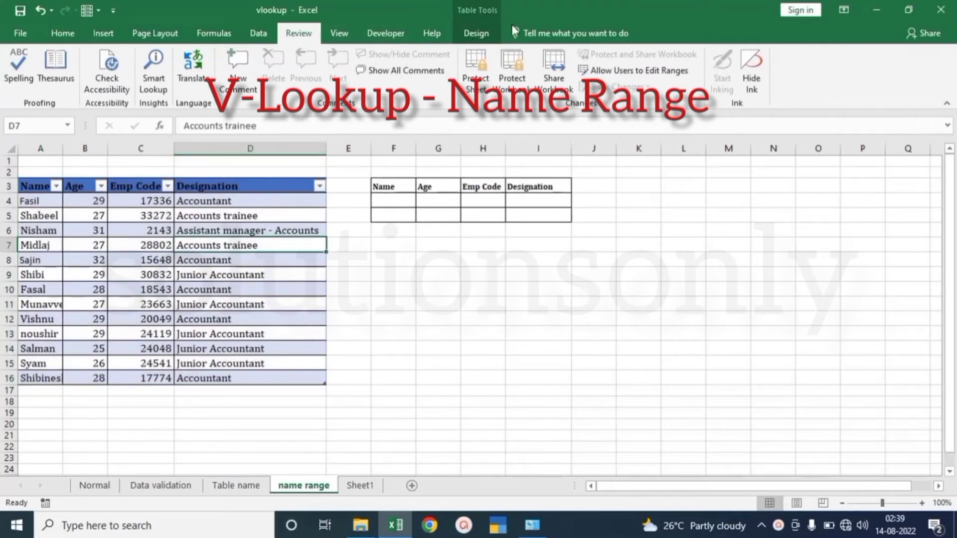
left_click(476, 33)
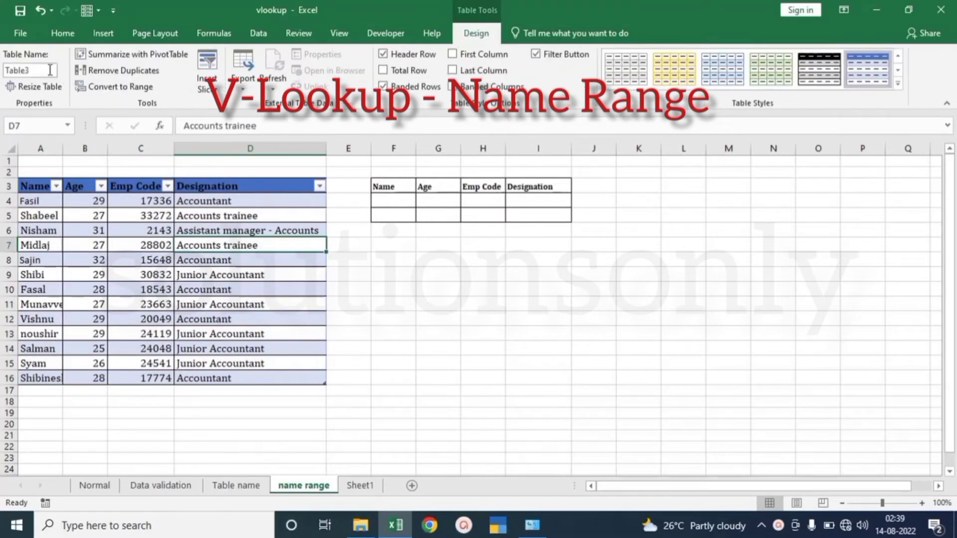
left_click(51, 69)
type("EMP_2")
Add a list data validation to F4 with source =$A$4:$A$16 and choose the row 7 employee from it.
left_click(413, 202)
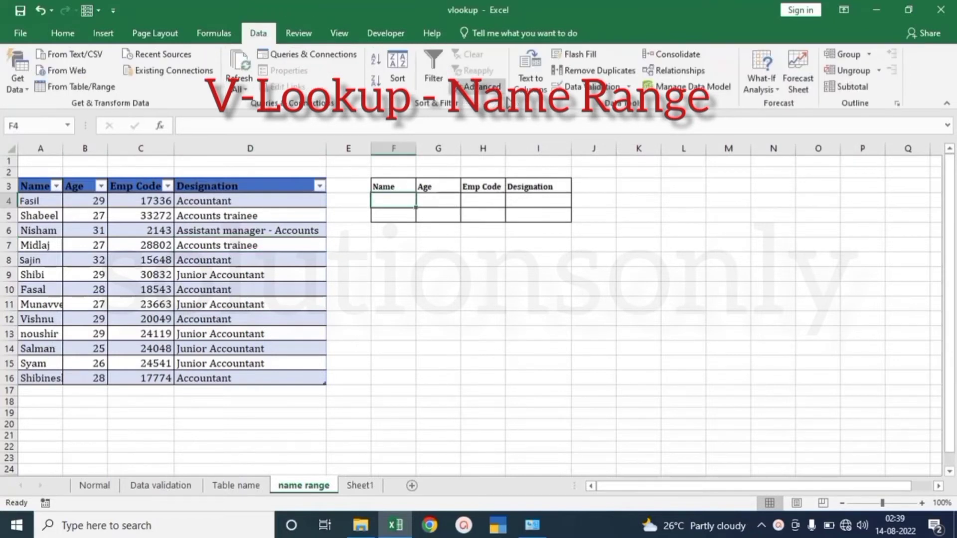
left_click(609, 90)
left_click(239, 302)
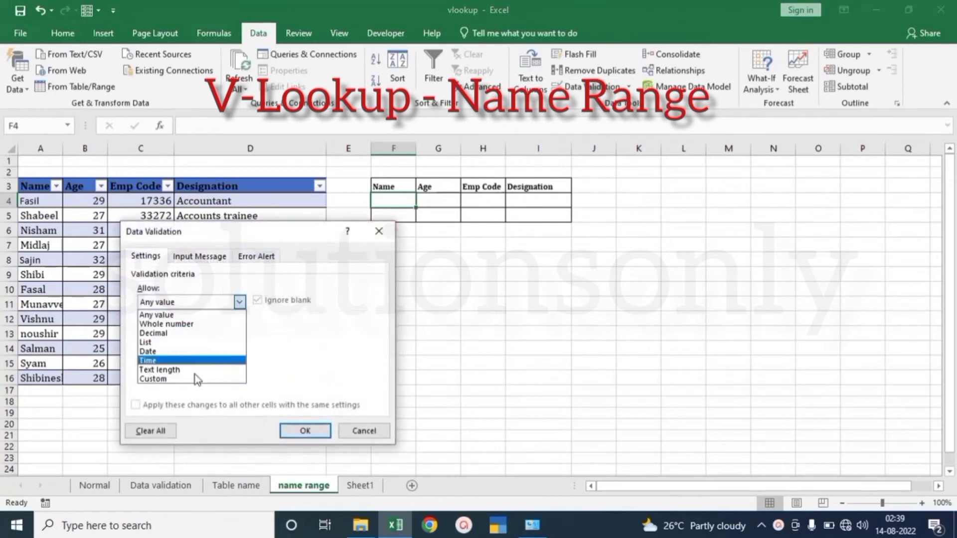
left_click(190, 343)
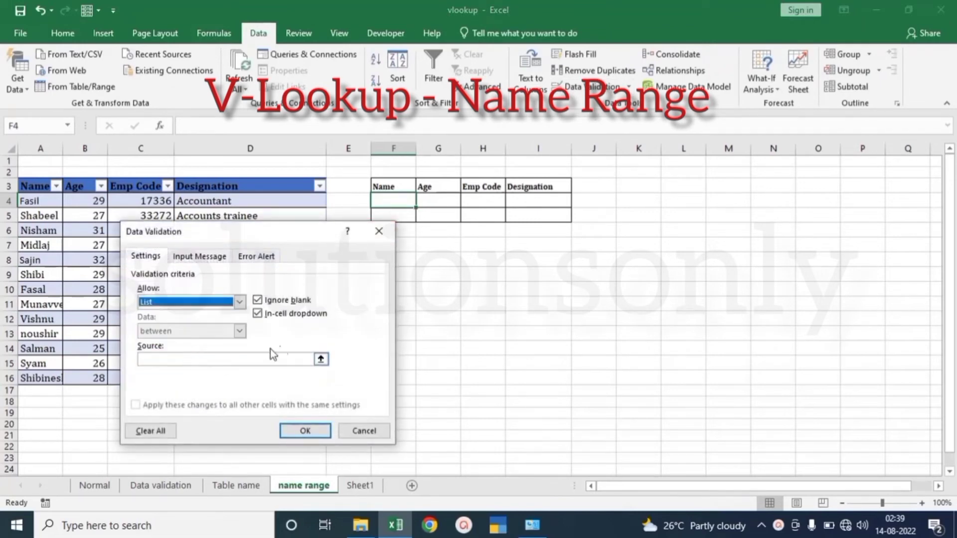
left_click(321, 360)
left_click_drag(44, 203, 72, 379)
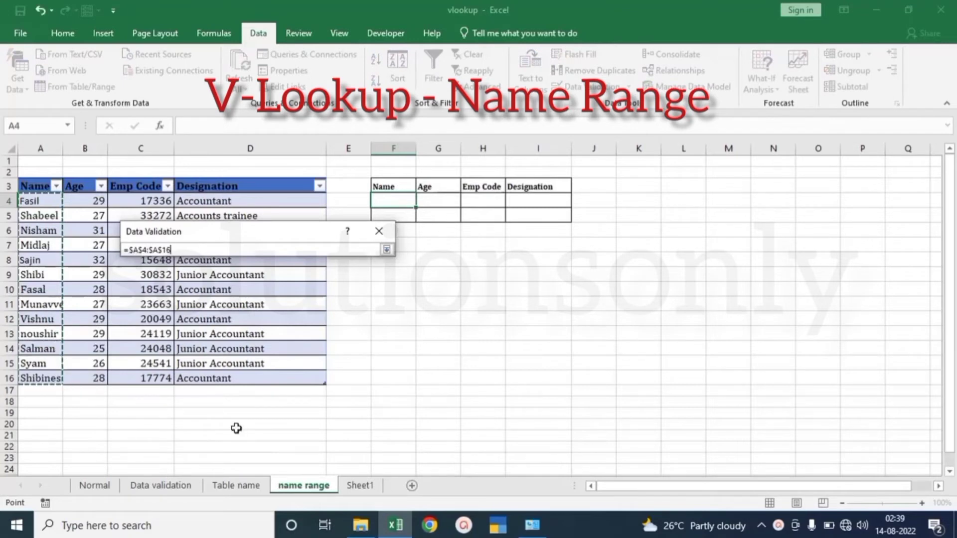
key("Return")
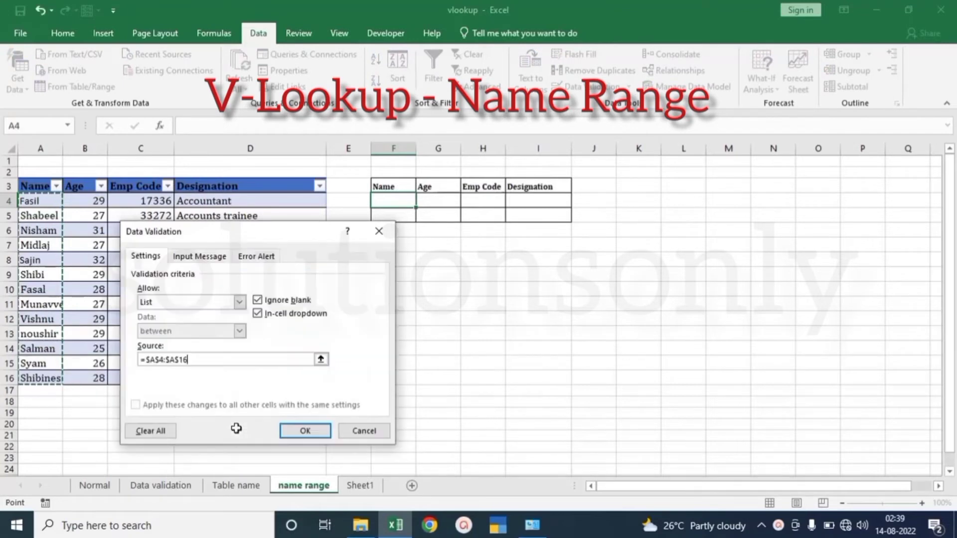
left_click(312, 428)
left_click(423, 201)
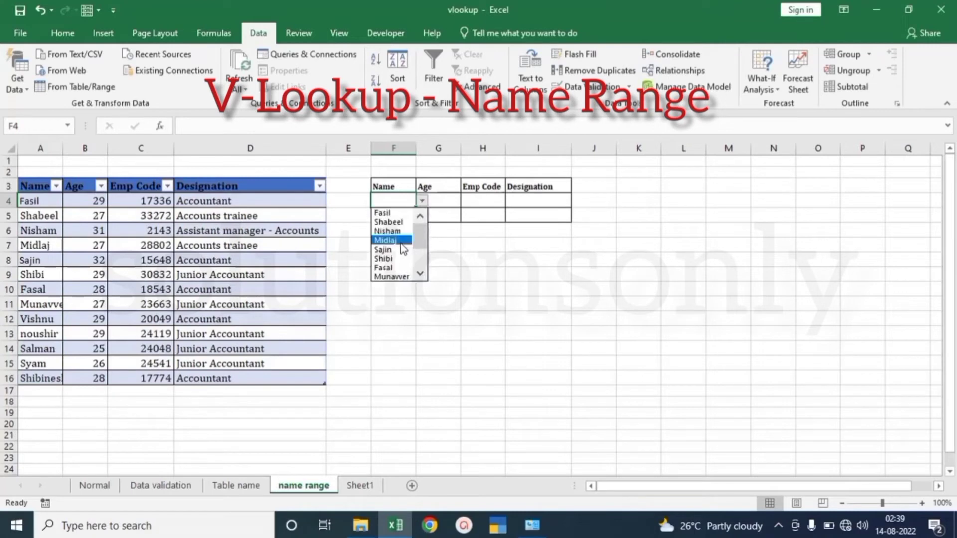
left_click(394, 234)
left_click(441, 202)
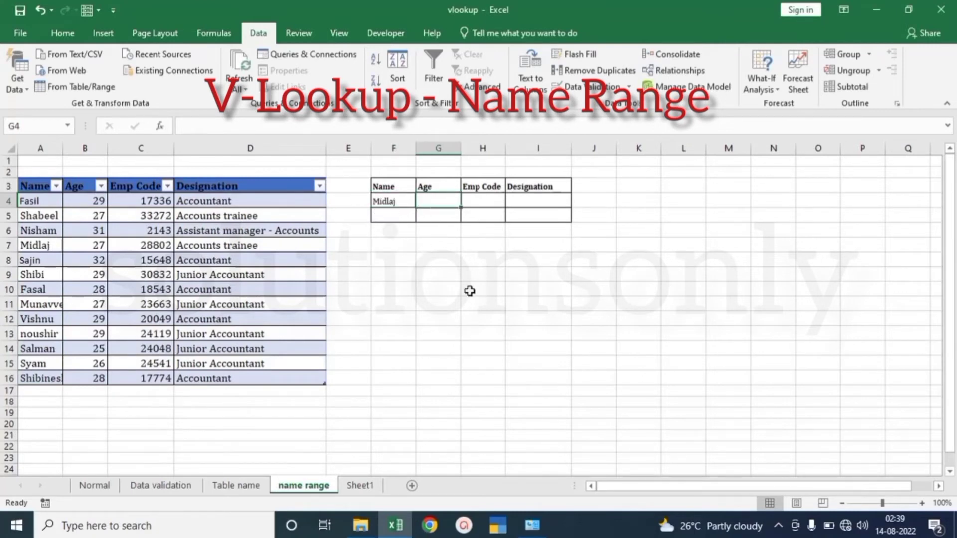
type("=vlo")
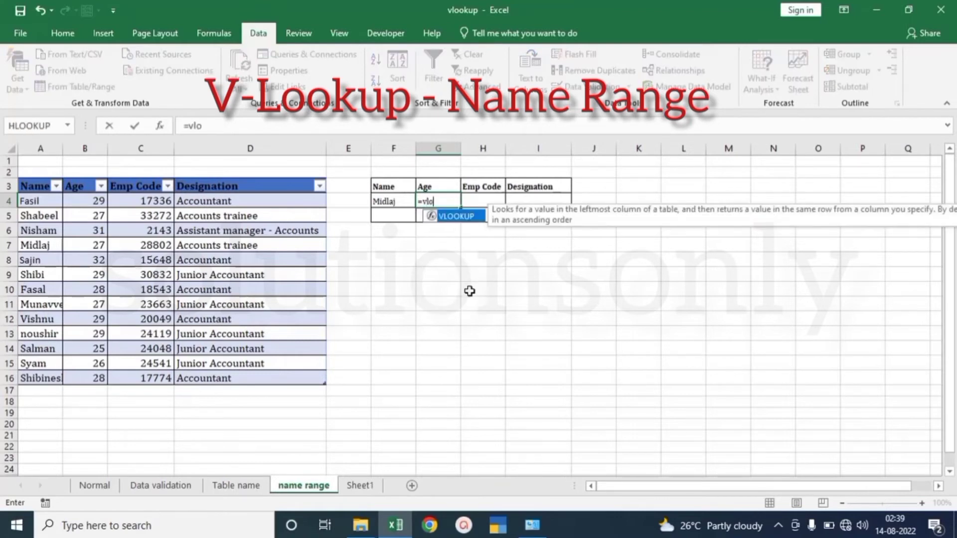
key("Tab")
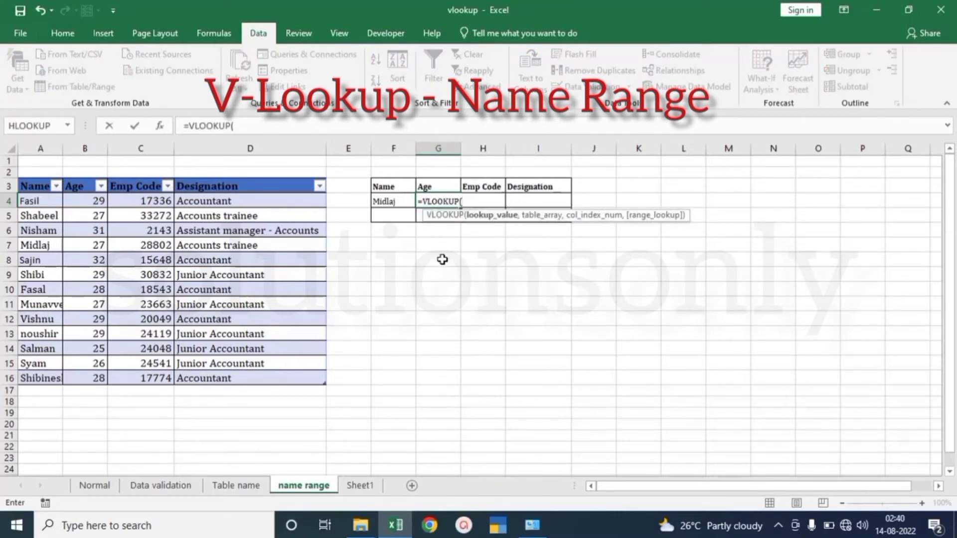
left_click(390, 202)
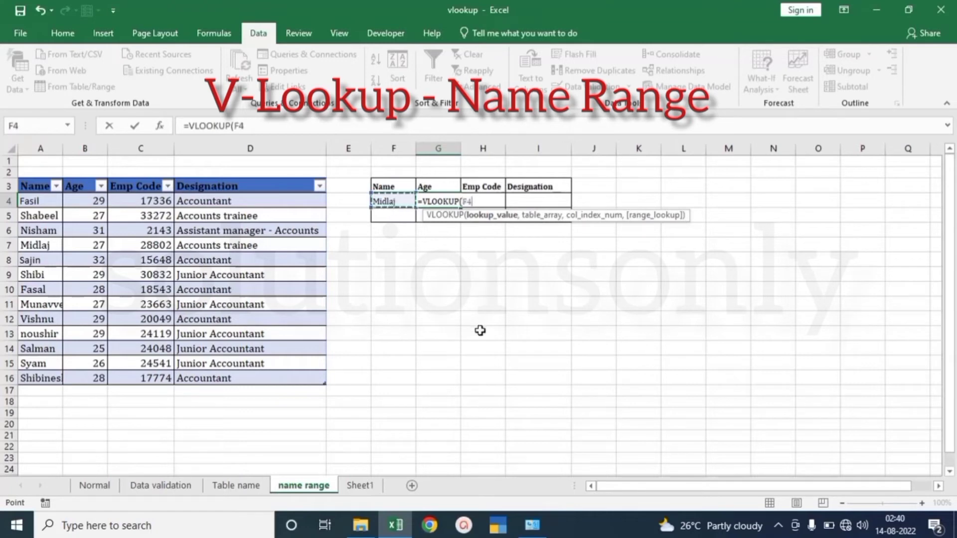
type(",")
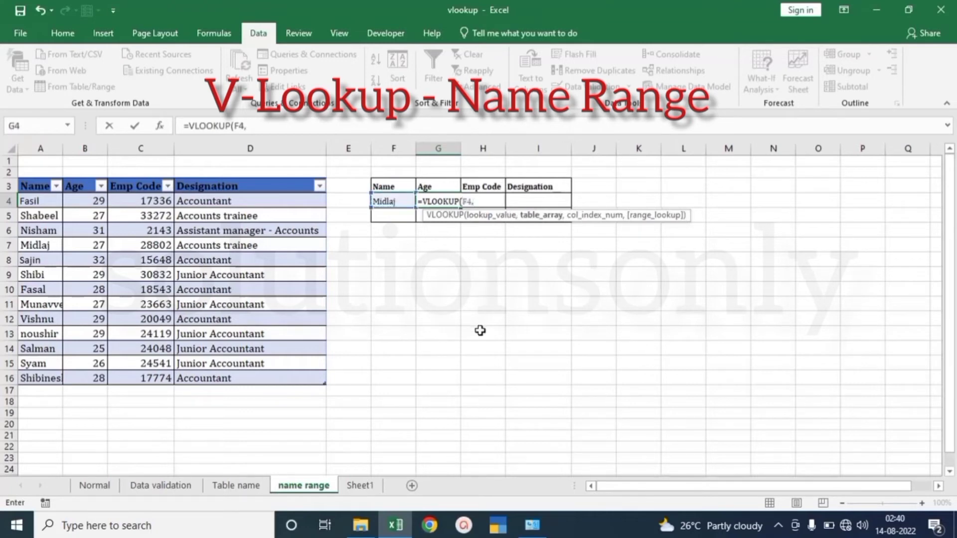
type("emp")
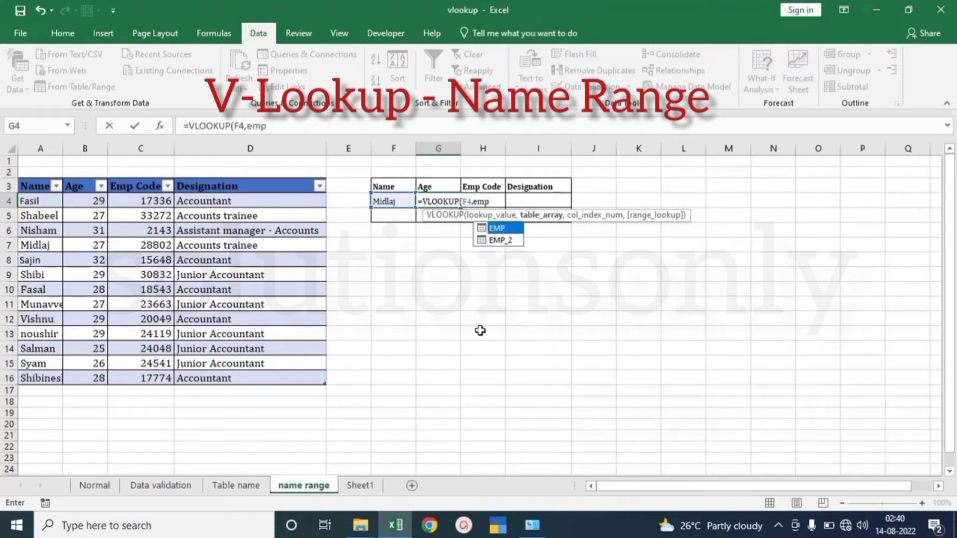
key("Down")
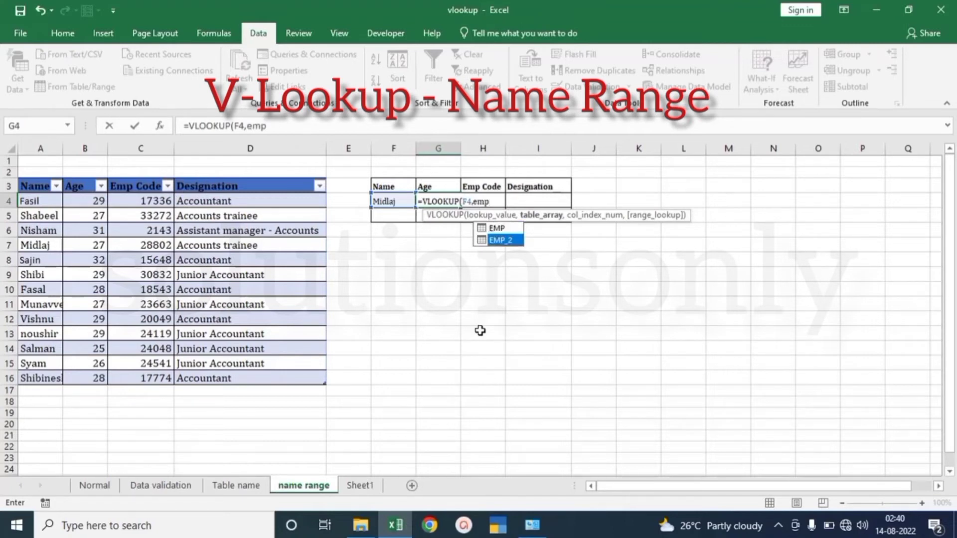
key("Tab")
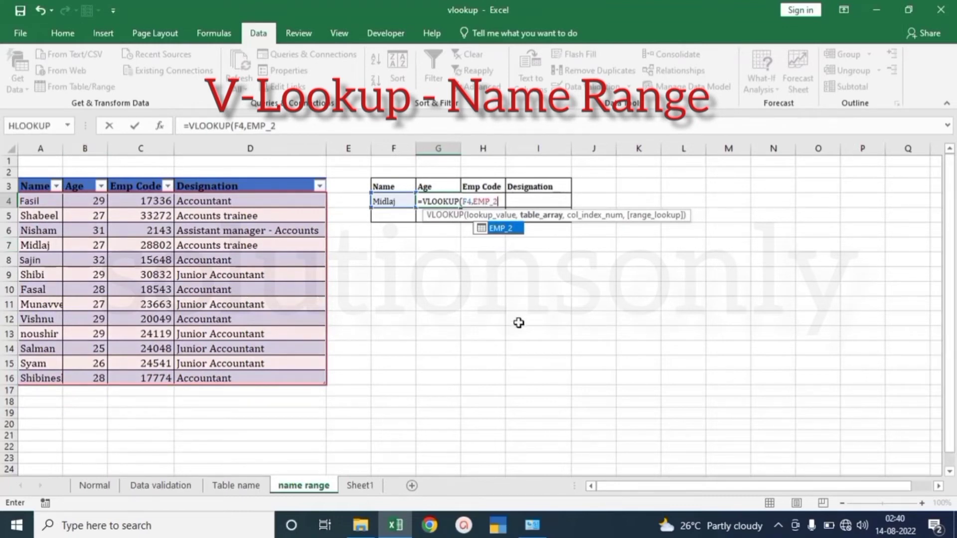
type(",")
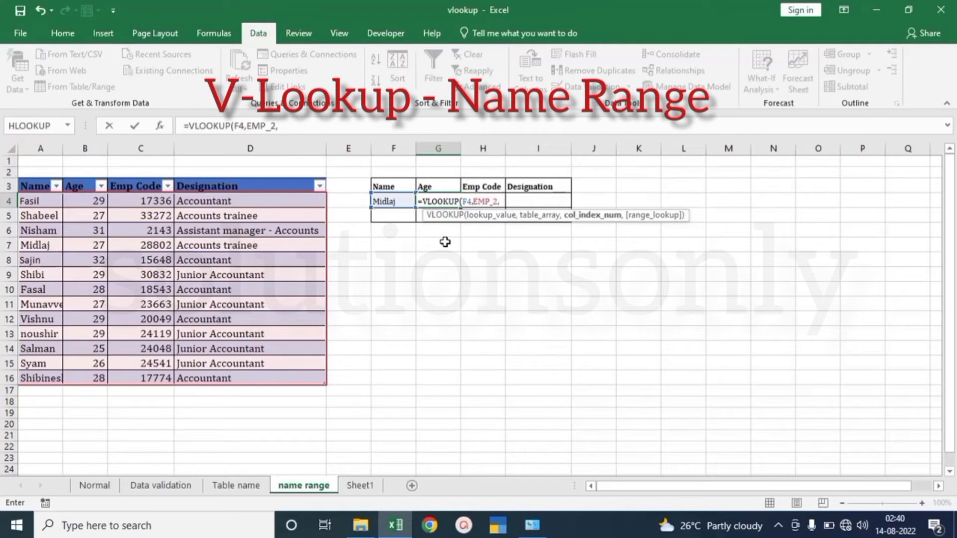
key("Escape")
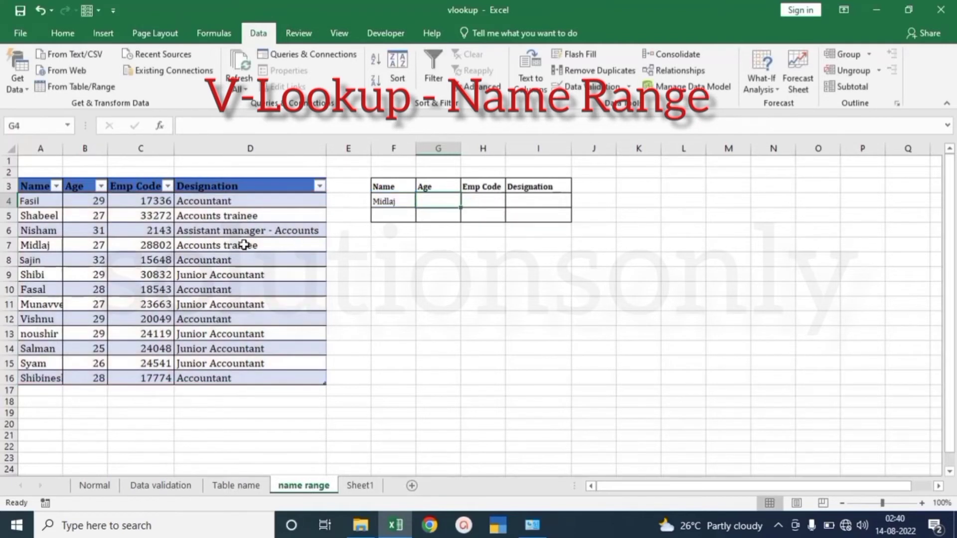
Create named ranges from the employee table A3:D16, using only the top row values as names.
left_click_drag(43, 186, 271, 374)
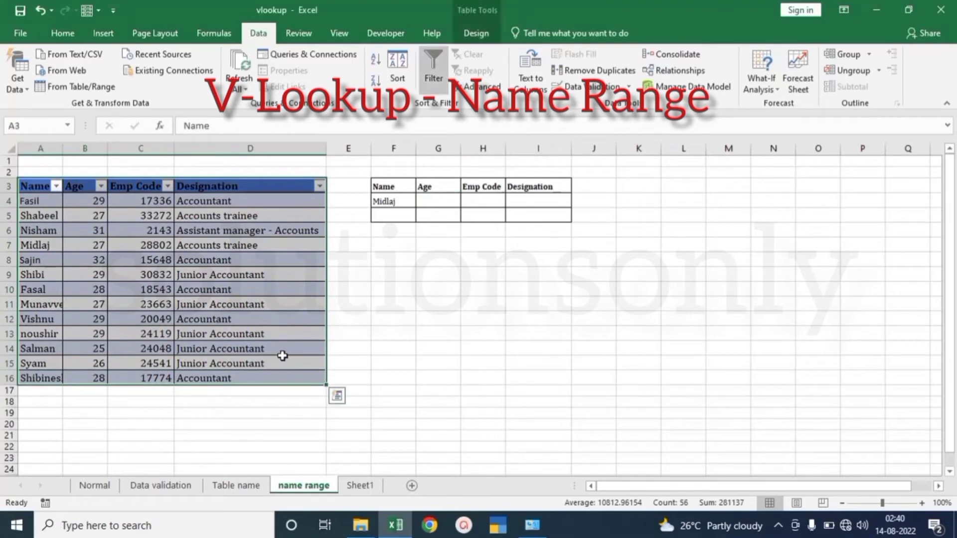
left_click(222, 34)
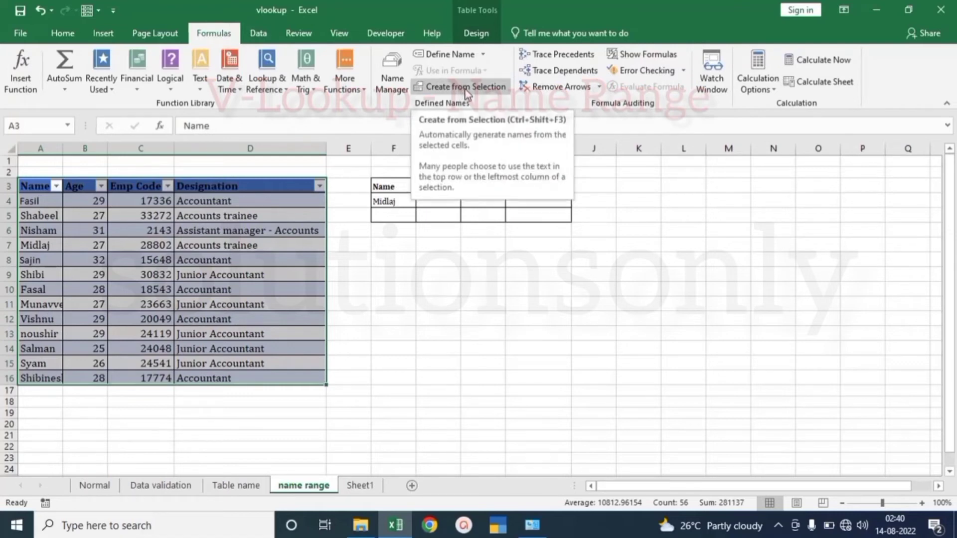
left_click(466, 87)
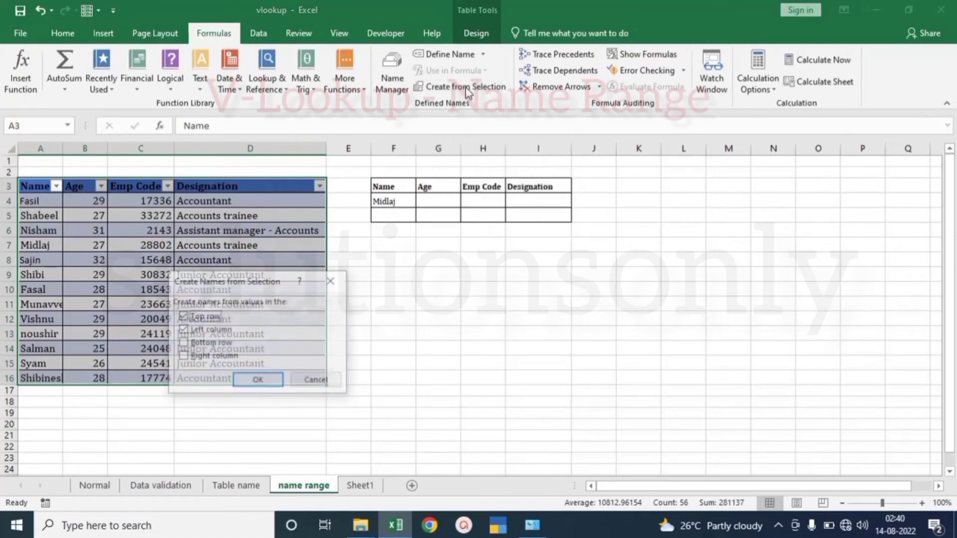
left_click(183, 330)
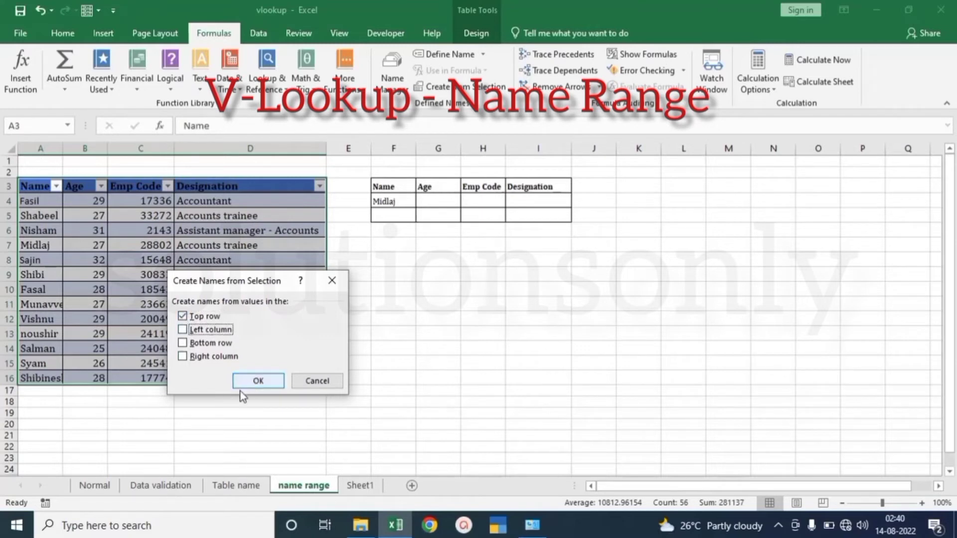
left_click(265, 380)
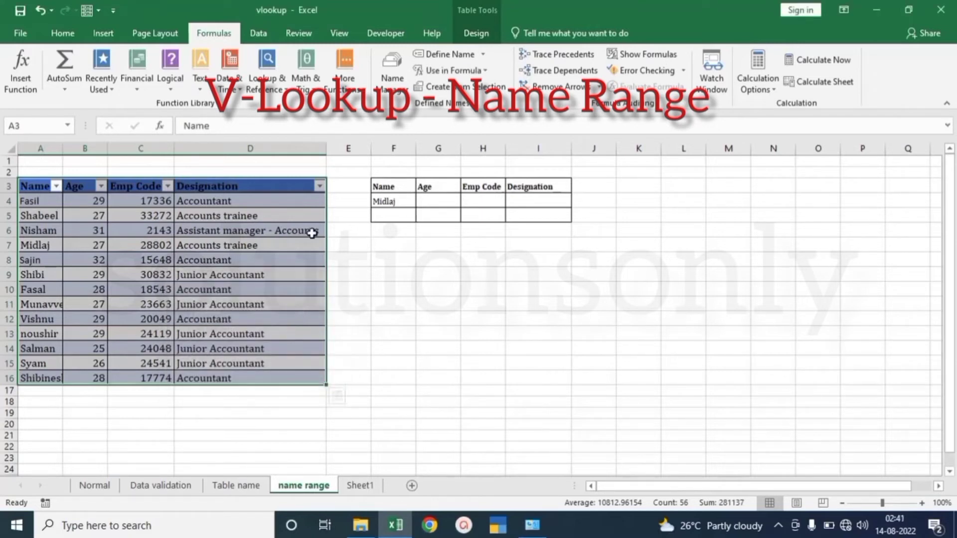
Enter =VLOOKUP(F4,EMP_2,COLUMN(Age),0) in G4 to return the age for the name in F4.
left_click(439, 203)
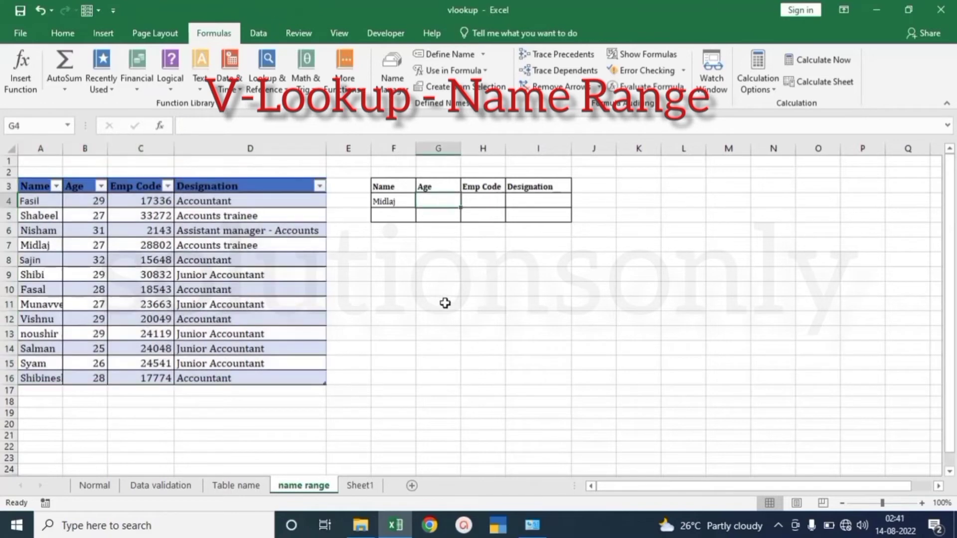
type("=vlookup(")
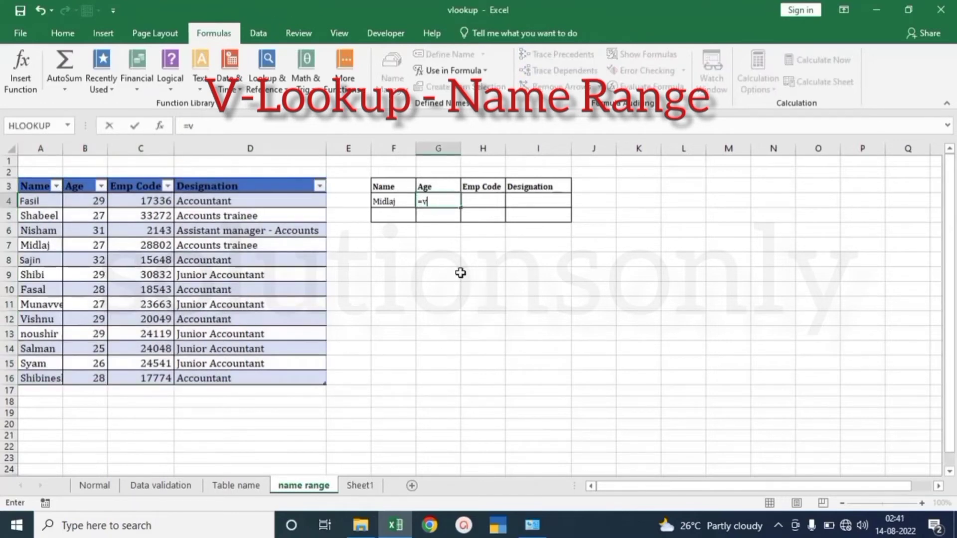
key("Left")
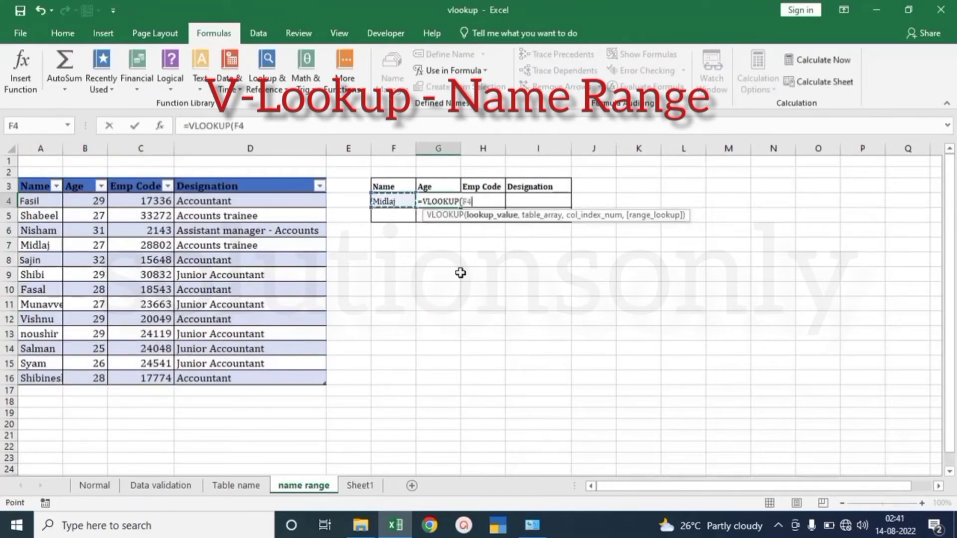
type(",")
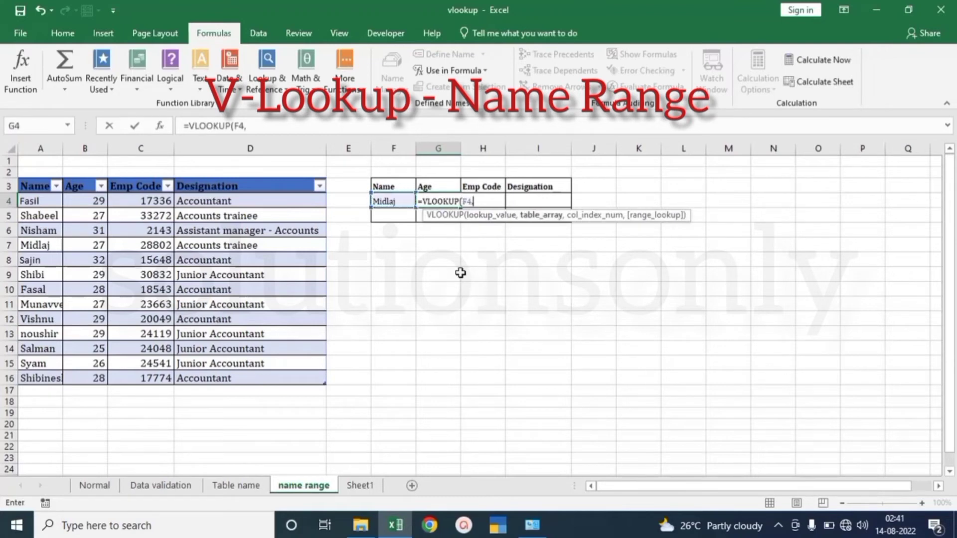
type("emp")
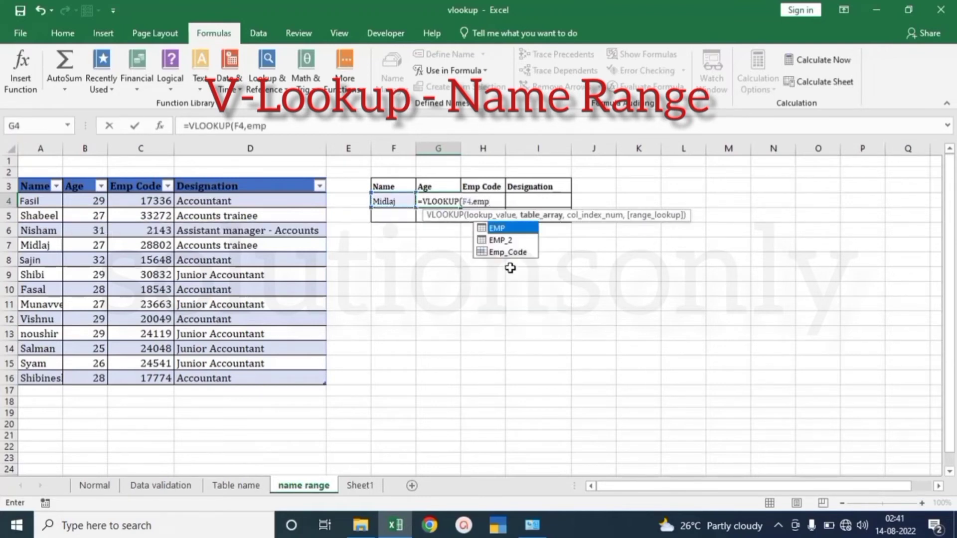
left_click(502, 241)
double_click(502, 241)
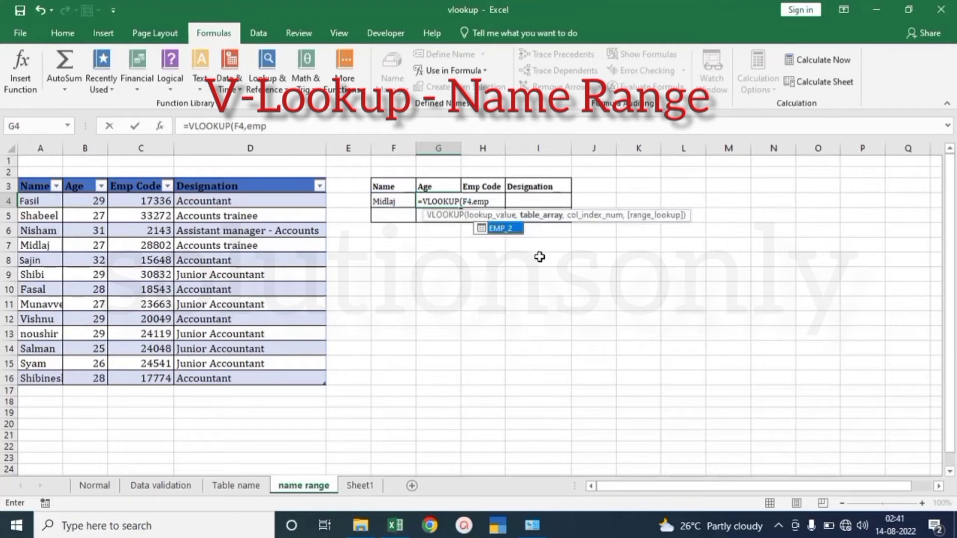
type(",")
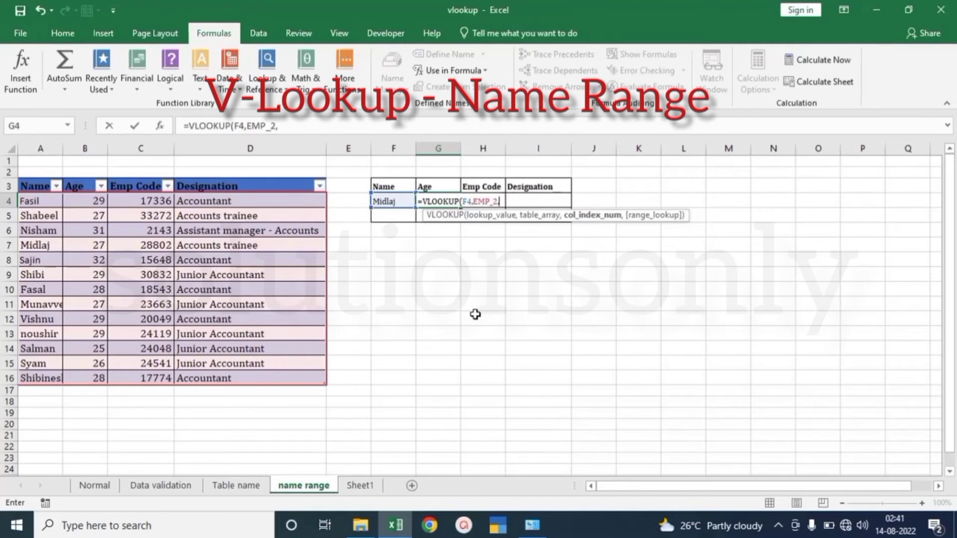
type("col")
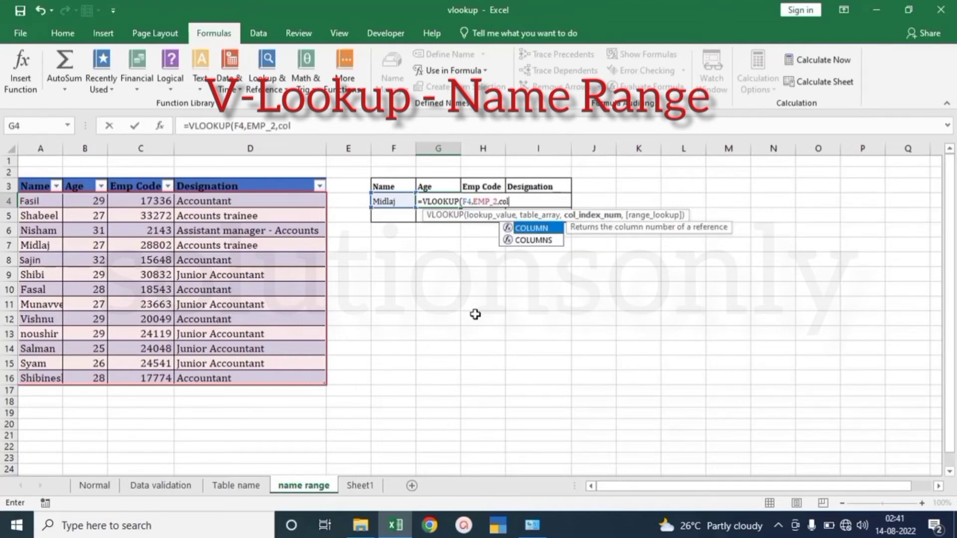
key("Tab")
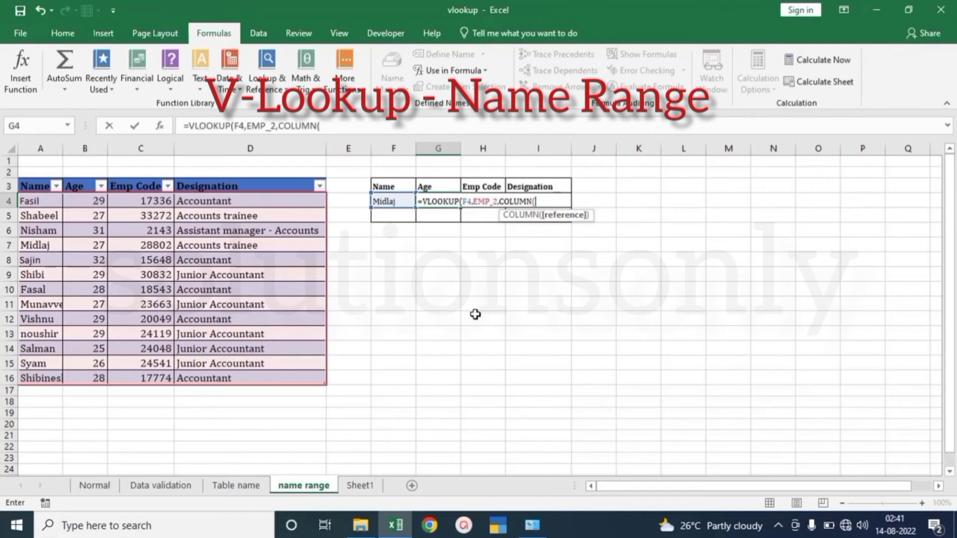
type("age")
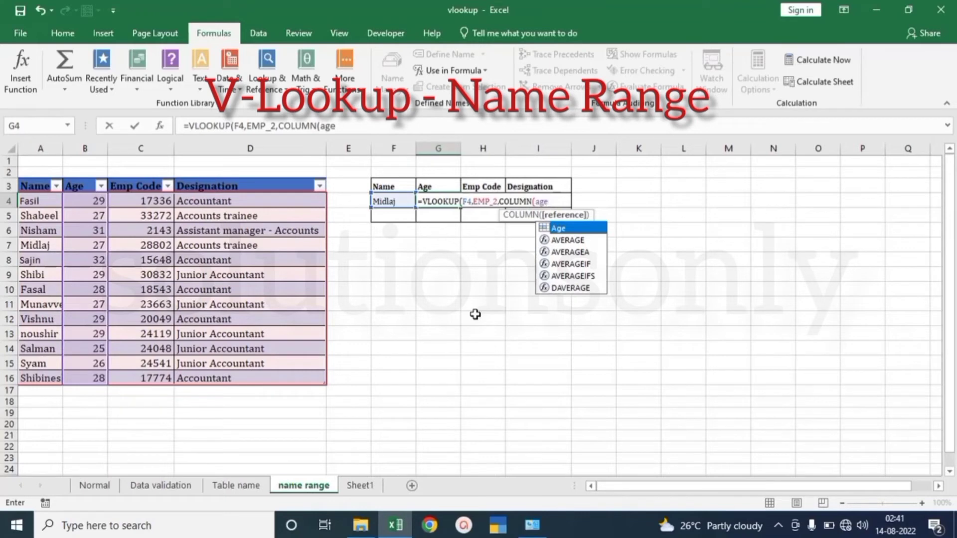
key("Tab")
type(")")
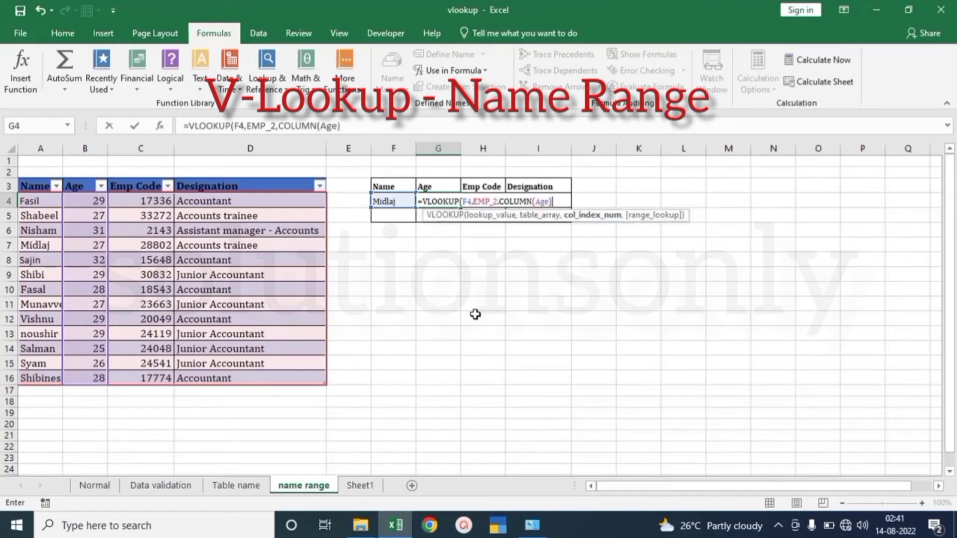
type(",0")
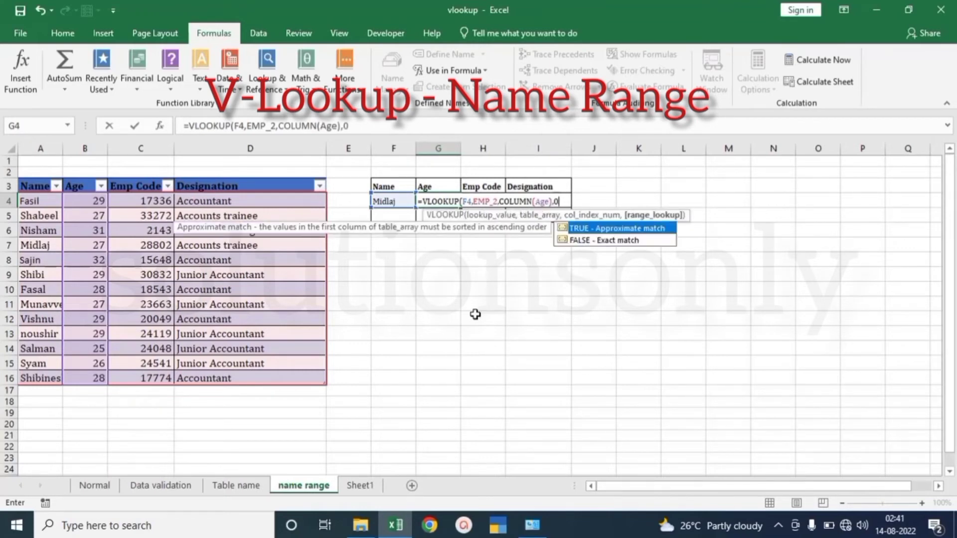
type(")")
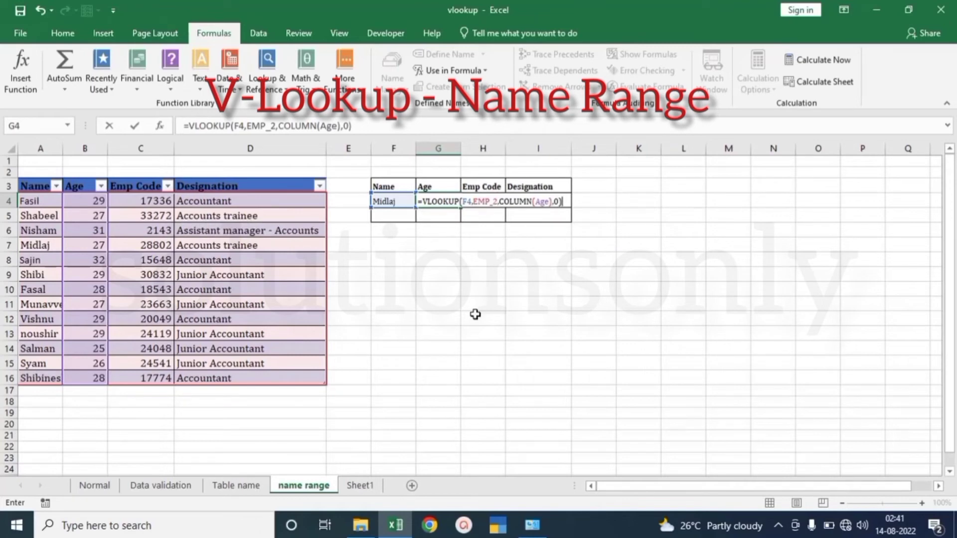
key("Return")
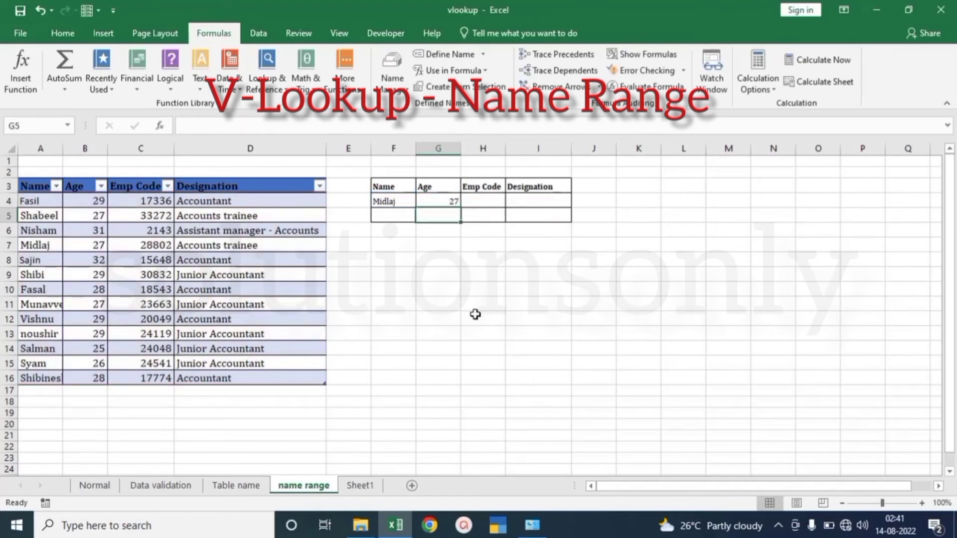
Copy the VLOOKUP formula text from G4 into H4 under Emp Code, keeping its references unchanged.
left_click(446, 203)
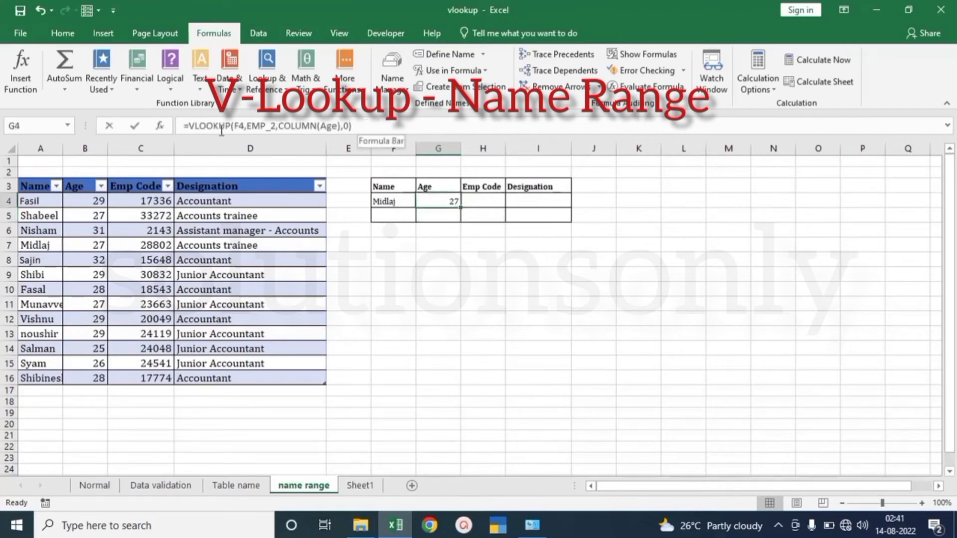
triple_click(365, 125)
key("ctrl+c")
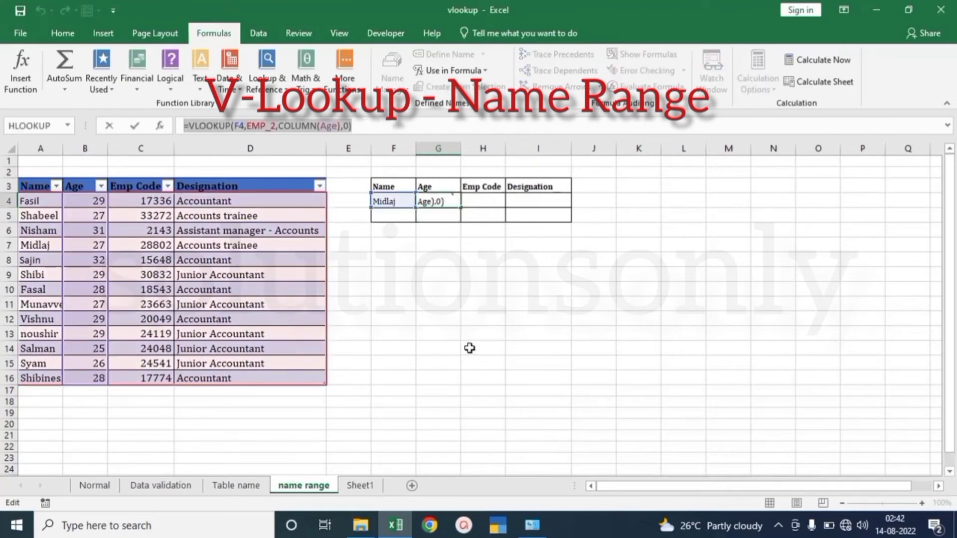
key("Escape")
left_click(486, 203)
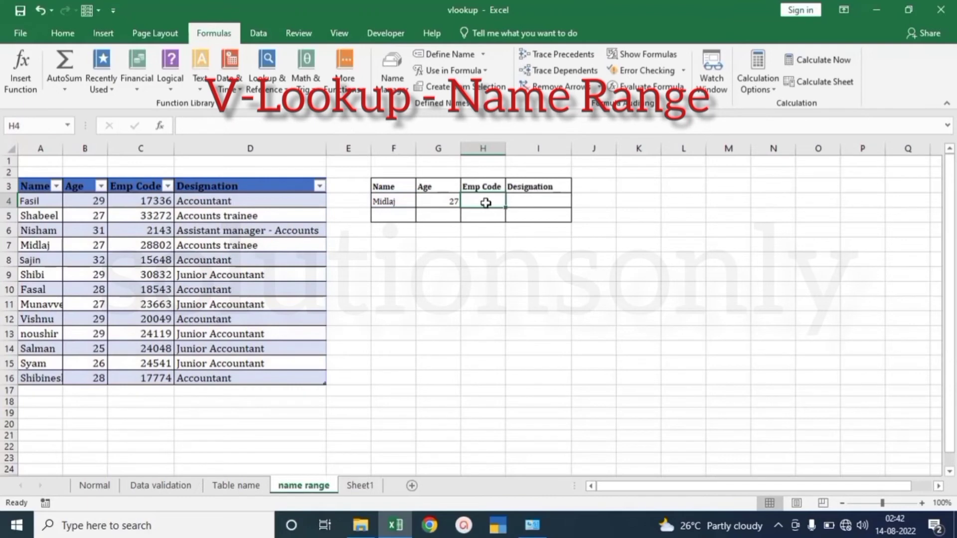
double_click(486, 202)
type("=VLOOKUP(F4,EMP,COLUMN(B3),0)")
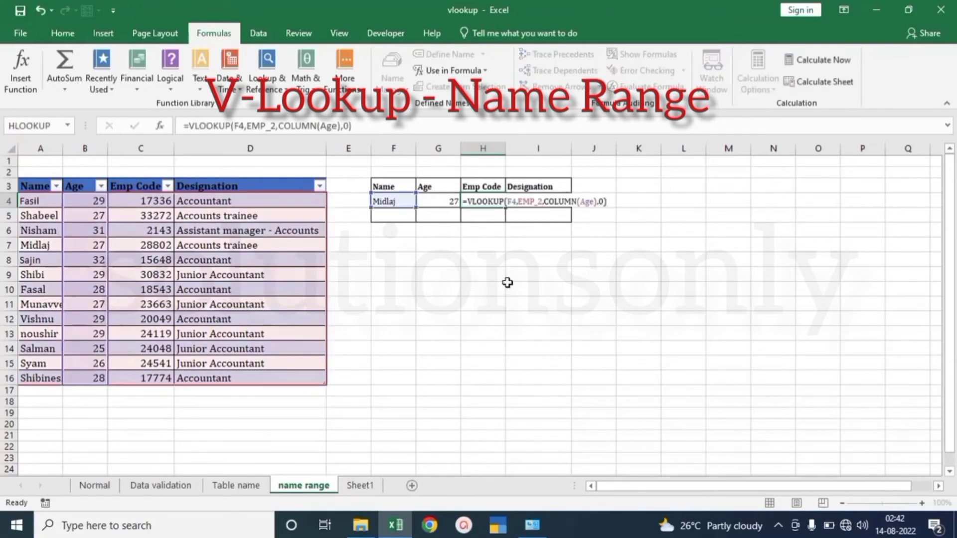
key("Tab")
Change the COLUMN reference in the H4 formula to the named range Emp_Code.
left_click(496, 204)
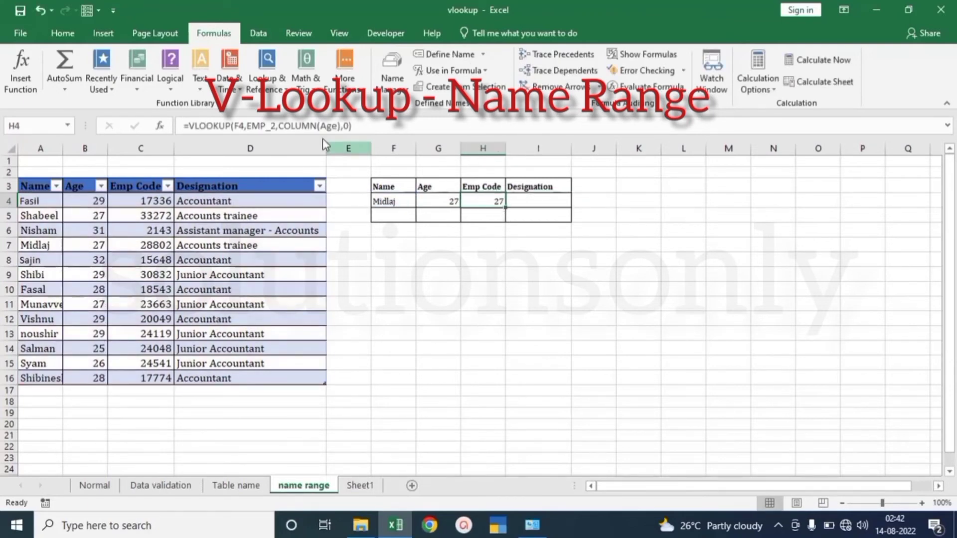
double_click(331, 126)
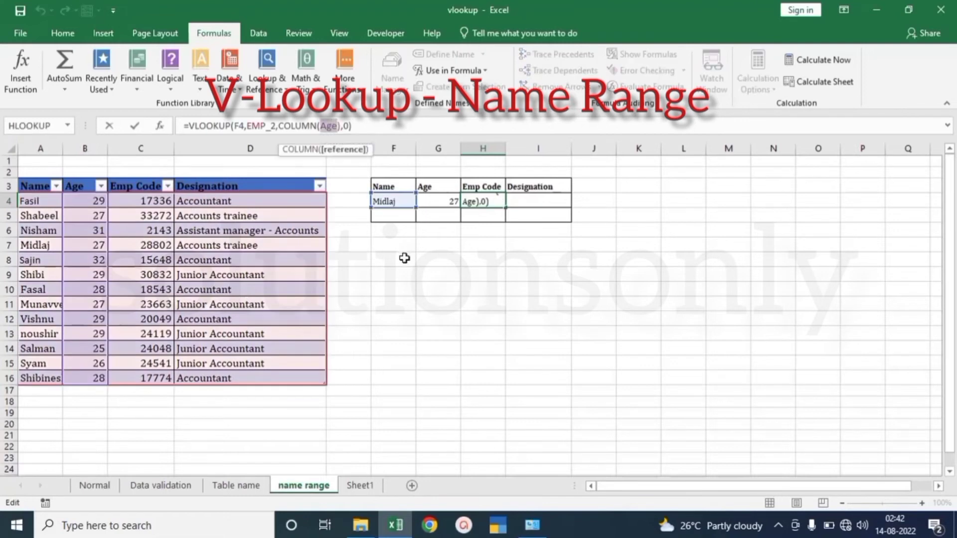
type("emp")
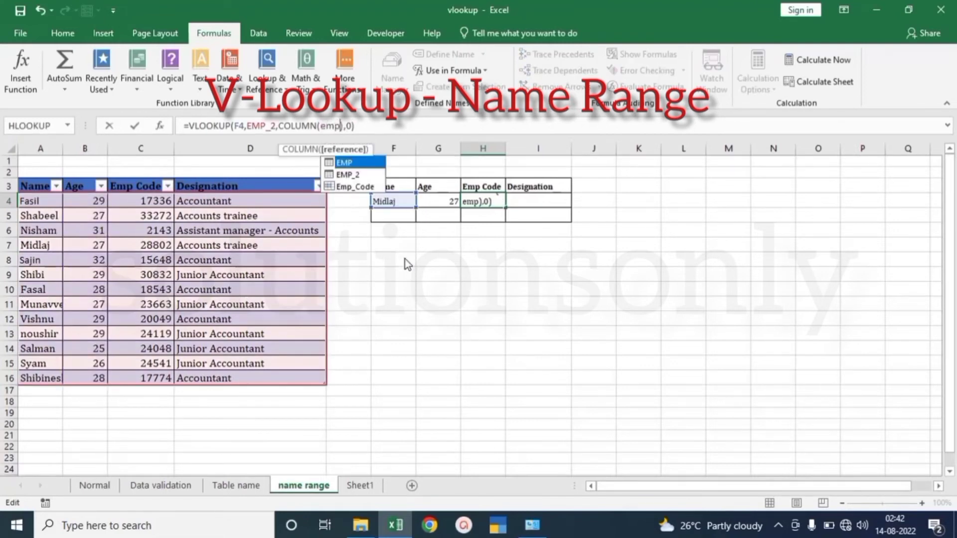
key("Down")
key("Down")
key("Tab")
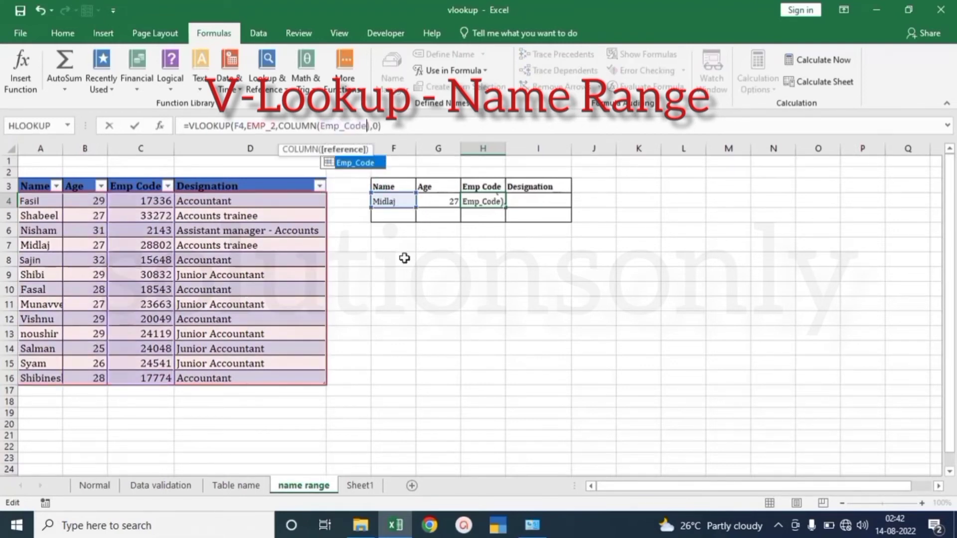
key("Return")
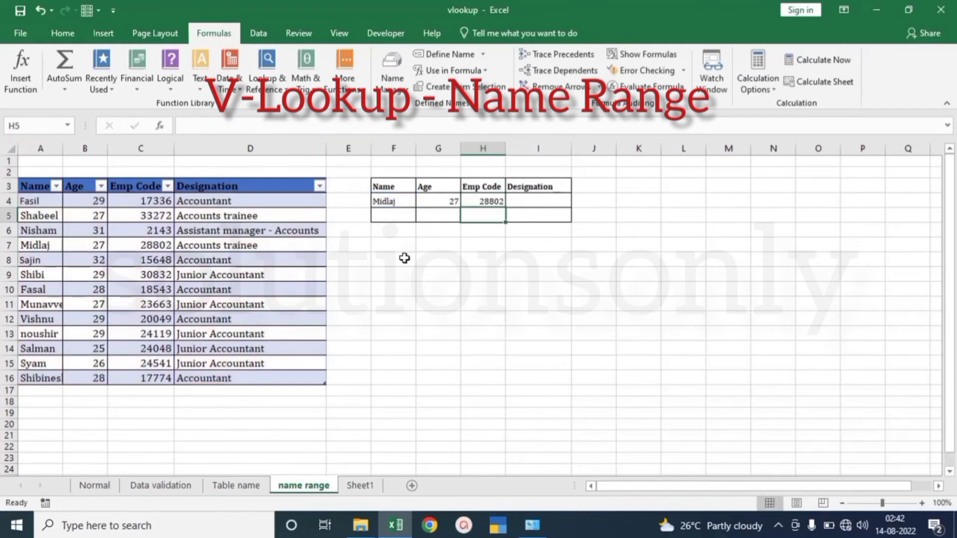
Enter =VLOOKUP(F4,EMP_2,COLUMN(Designation),0) in I4 by reusing the copied formula.
double_click(518, 201)
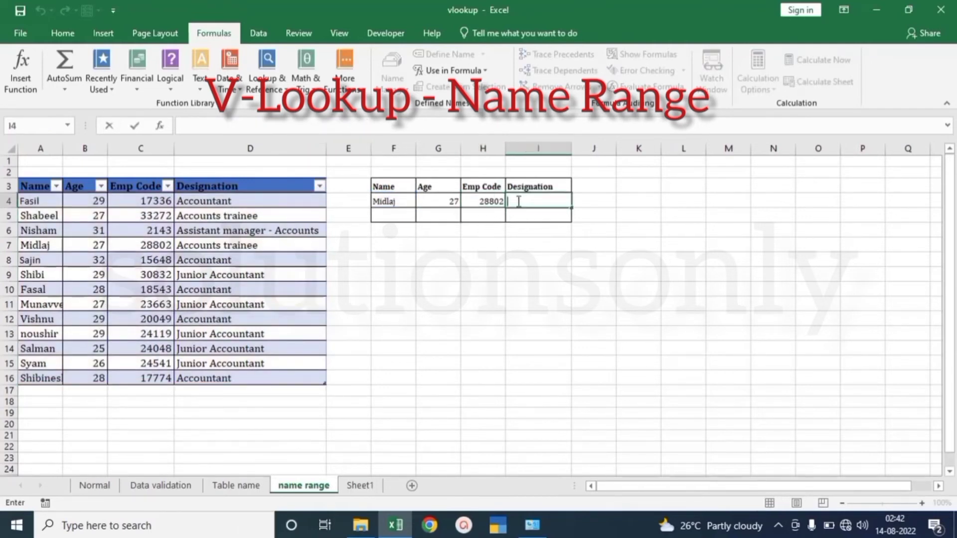
key("ctrl+v")
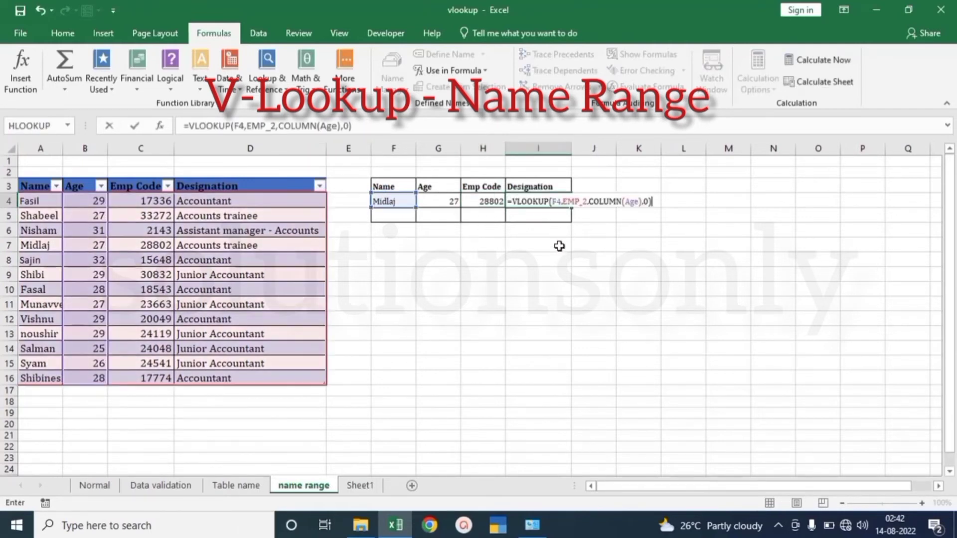
double_click(329, 126)
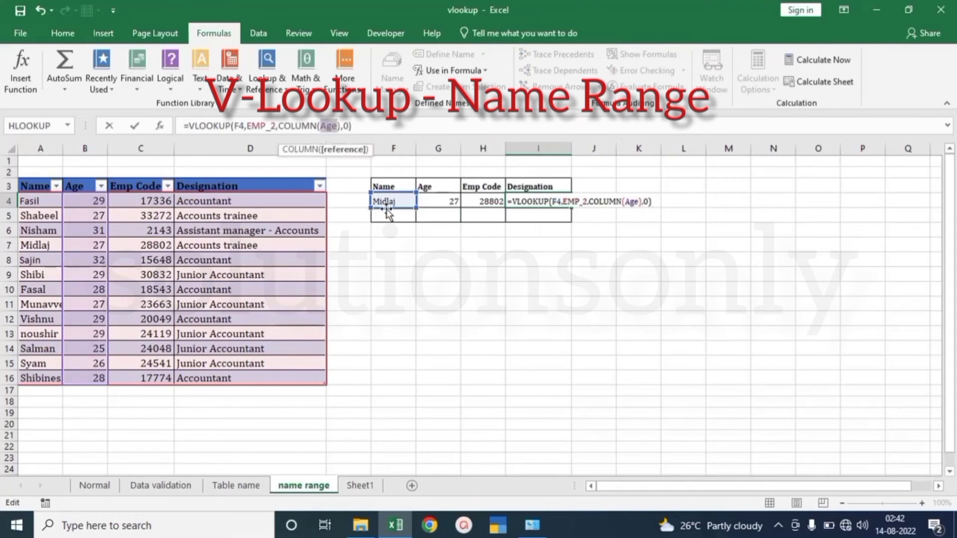
type("des")
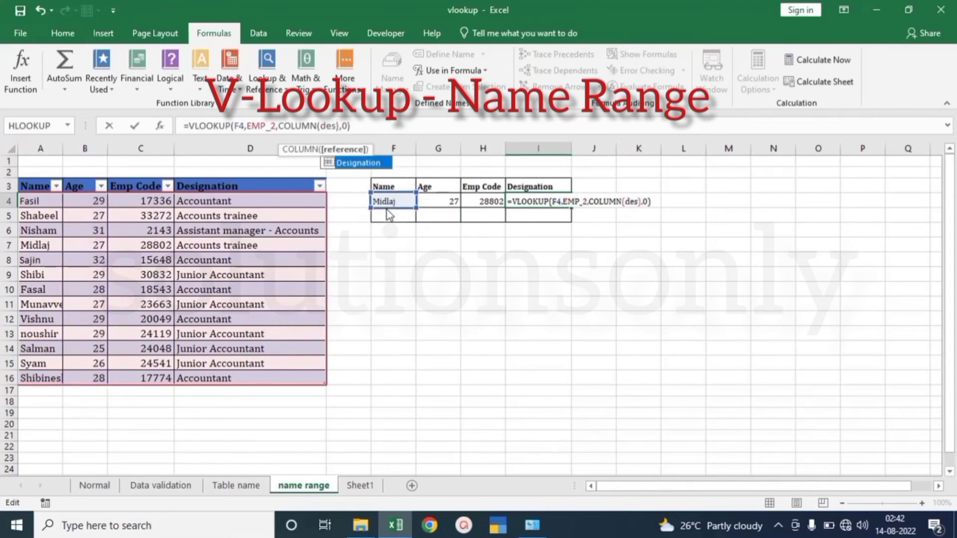
key("Tab")
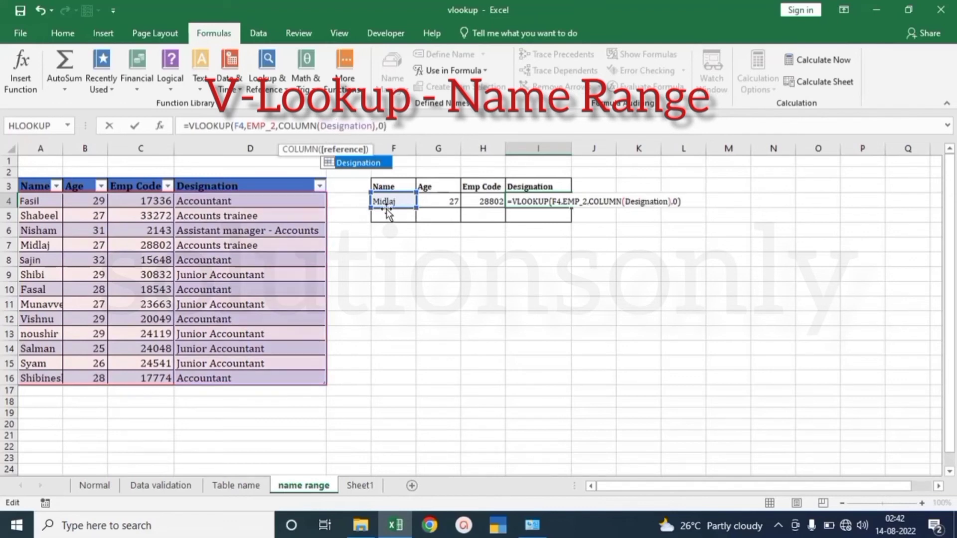
key("Return")
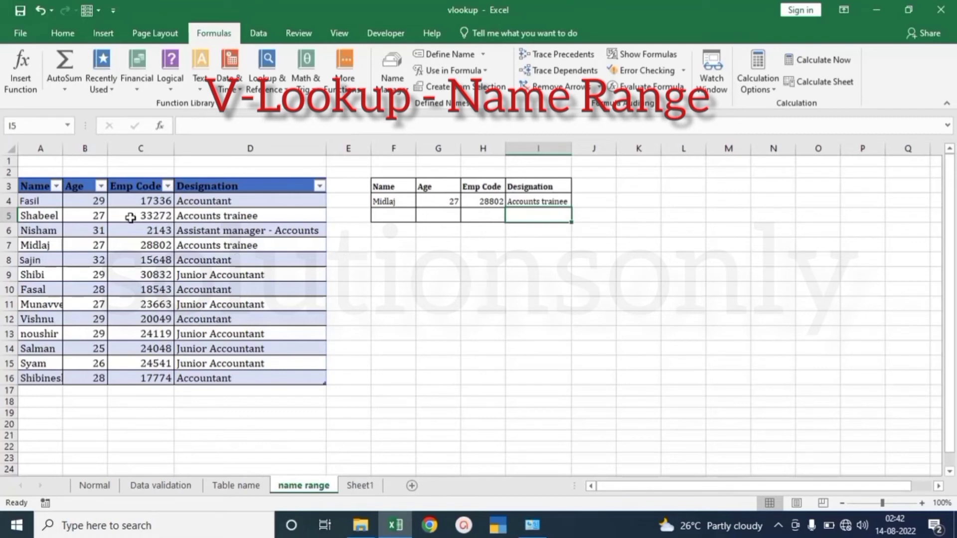
Convert the larger employee data range A4:I17 on Sheet1 into a table, with row 4 as its headers.
left_click_drag(44, 186, 292, 379)
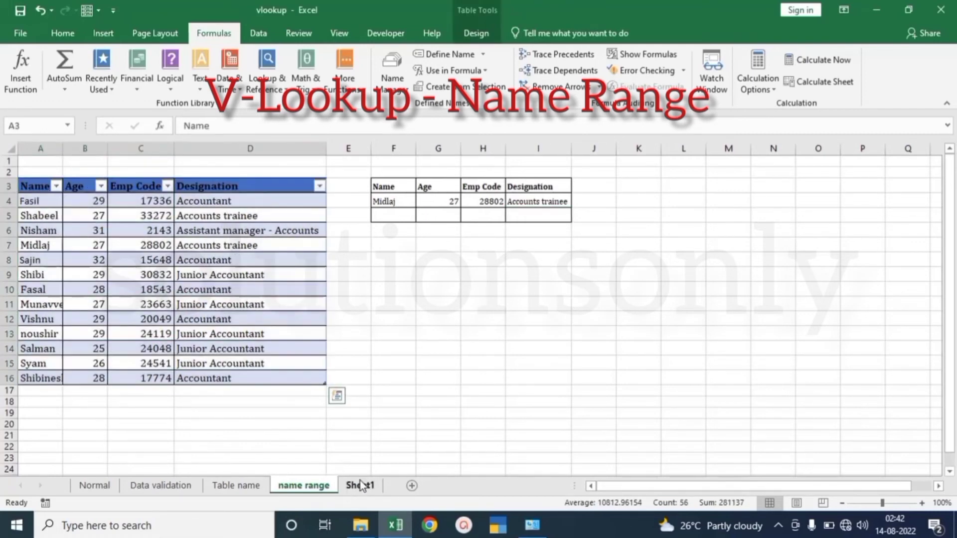
left_click(360, 483)
left_click_drag(50, 207, 613, 387)
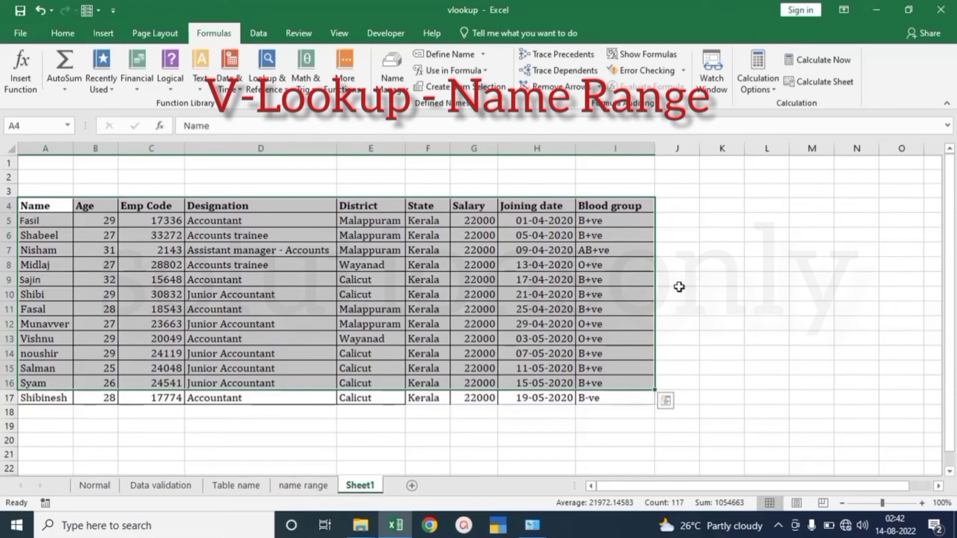
left_click(370, 220)
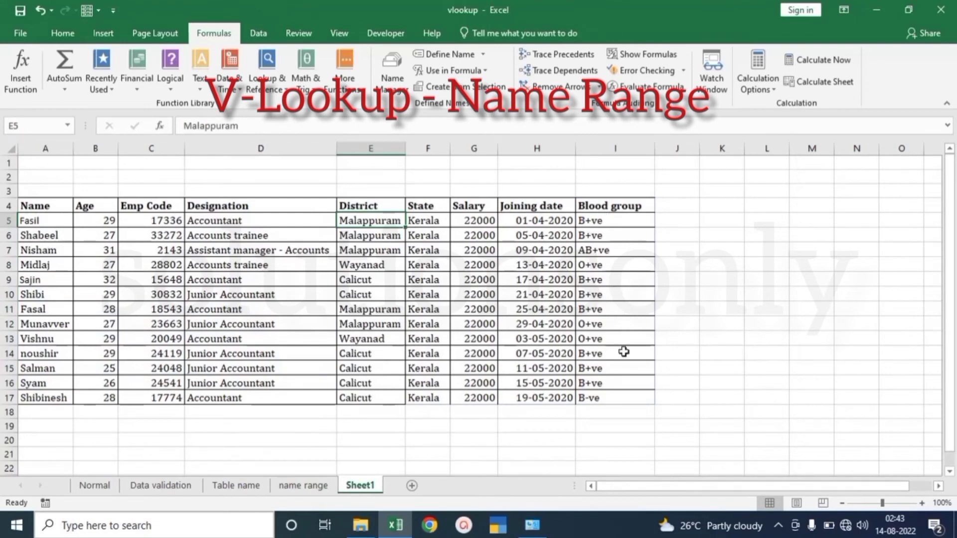
scroll(443, 433, "down", 1)
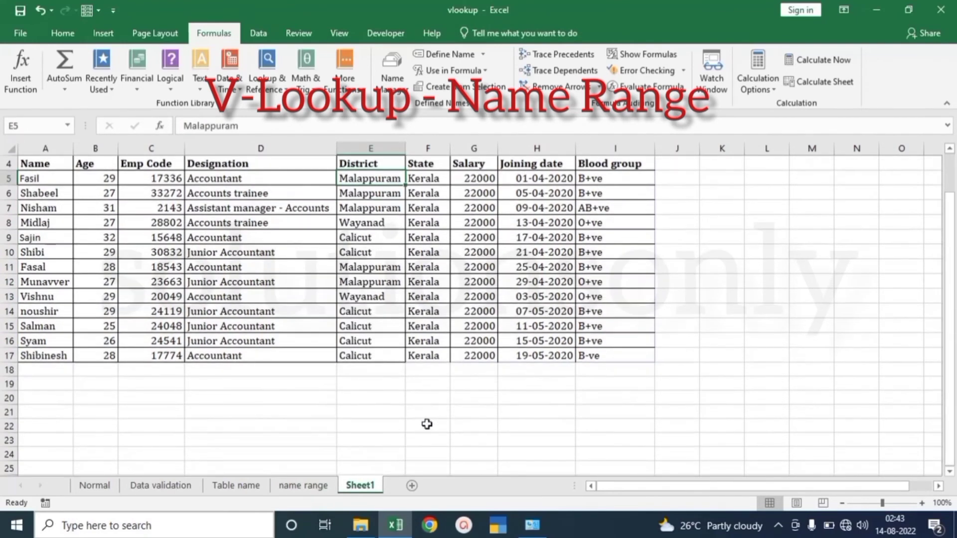
scroll(427, 422, "up", 1)
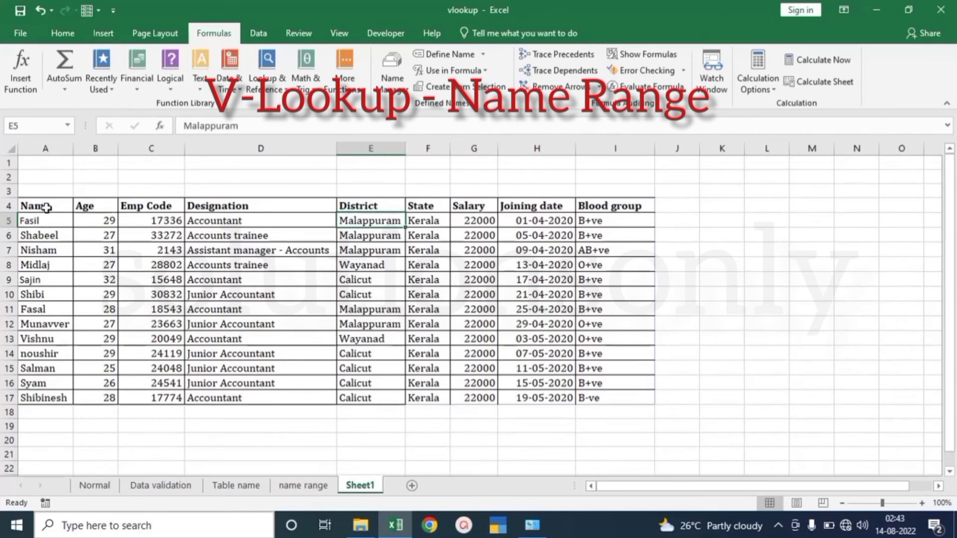
left_click_drag(46, 207, 609, 393)
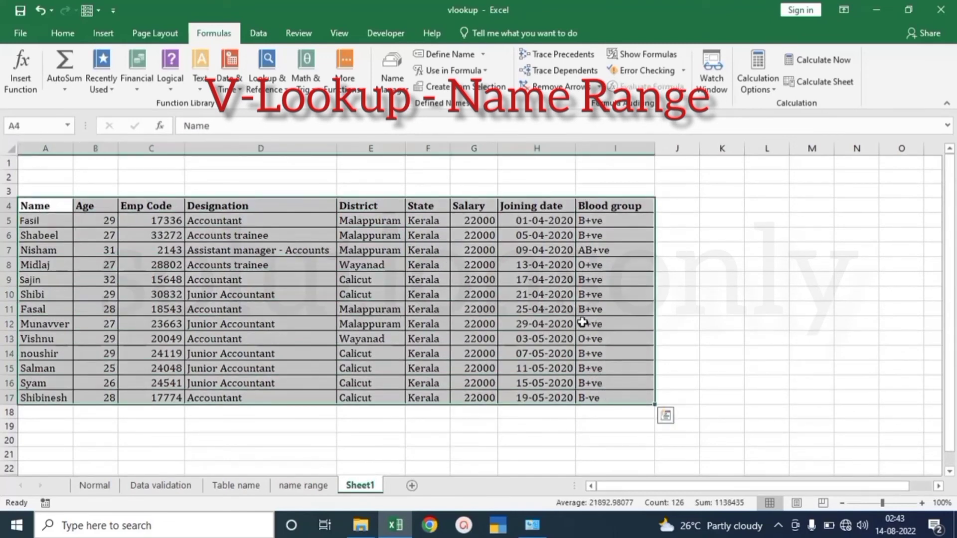
key("ctrl+t")
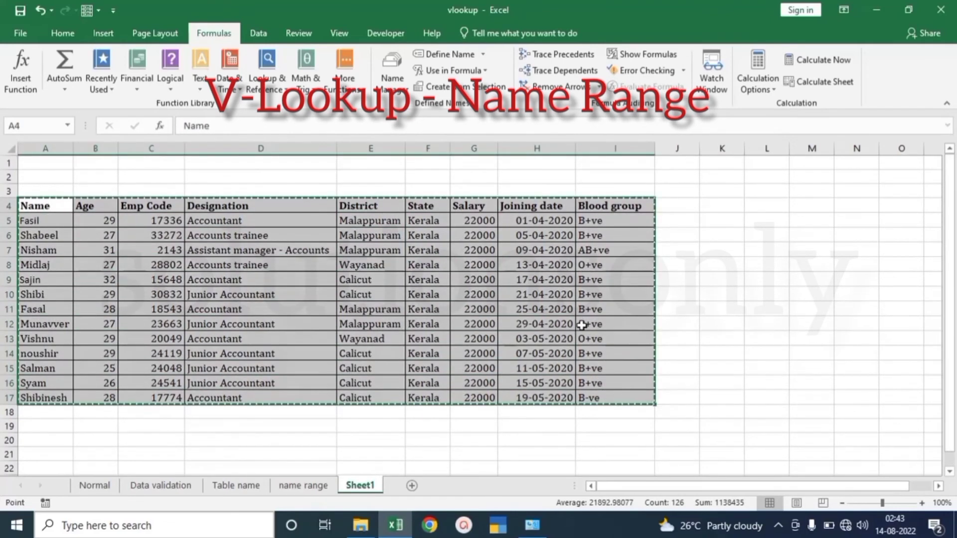
left_click(245, 373)
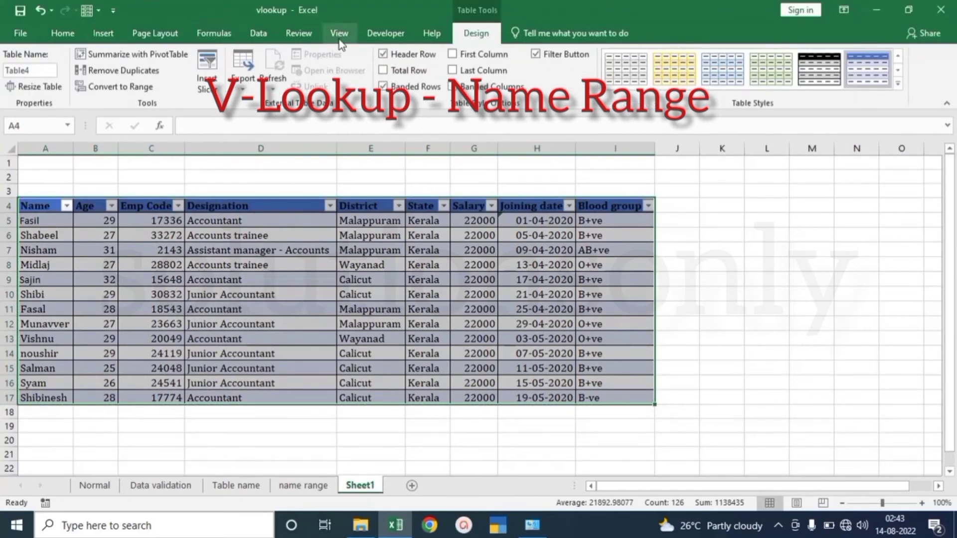
Rename the new employee table on Sheet1 as EMP_3.
left_click(41, 71)
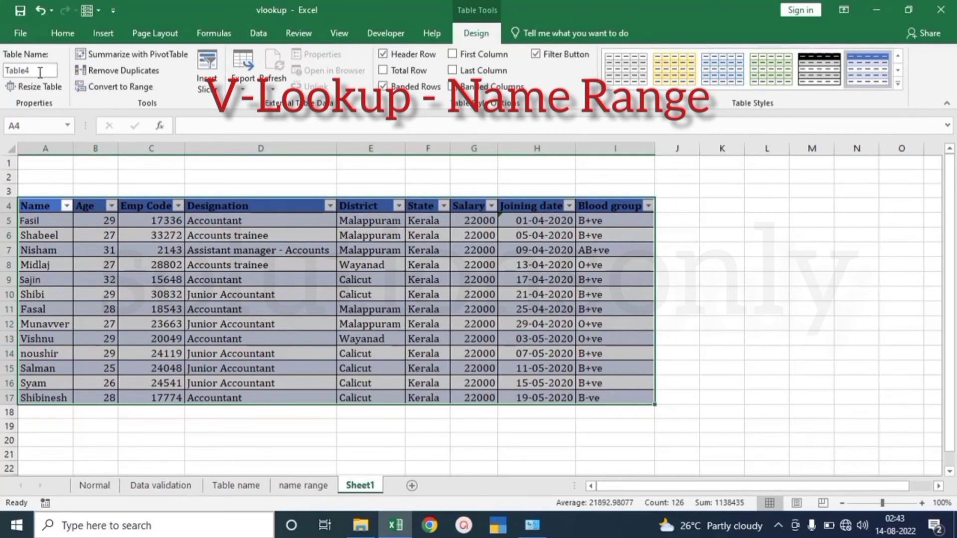
type("EMP_")
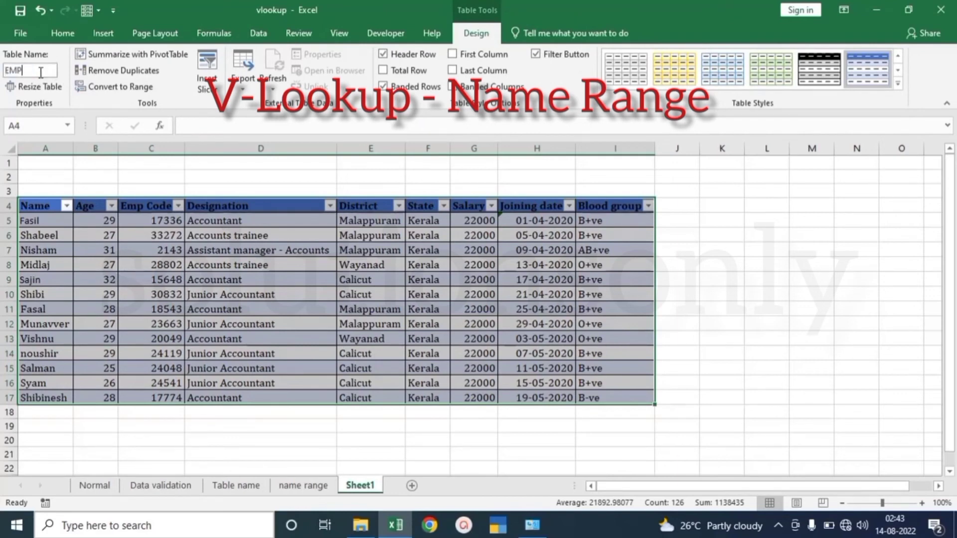
type("3")
key("Return")
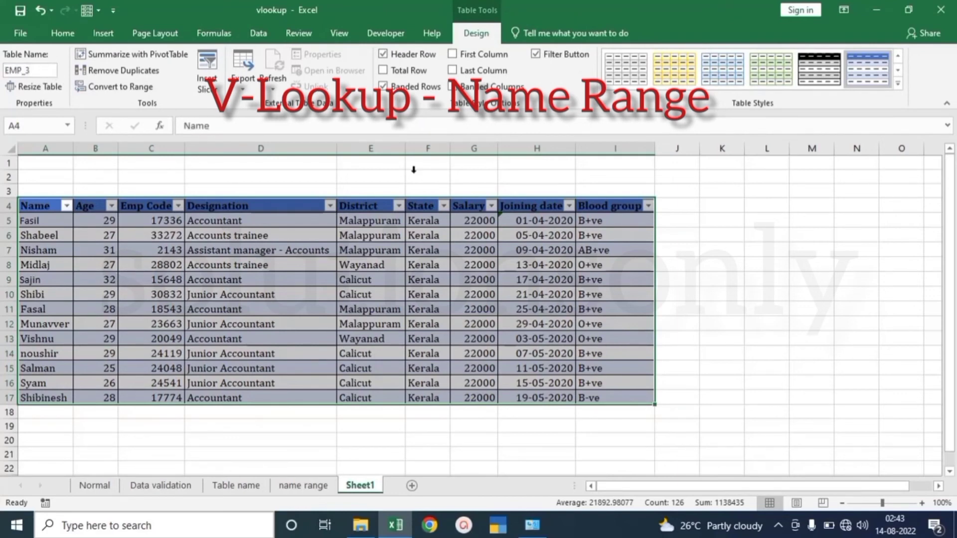
Enter the first employee's name from the table as the lookup value in E20 below the table.
scroll(359, 421, "down", 1)
left_click(402, 395)
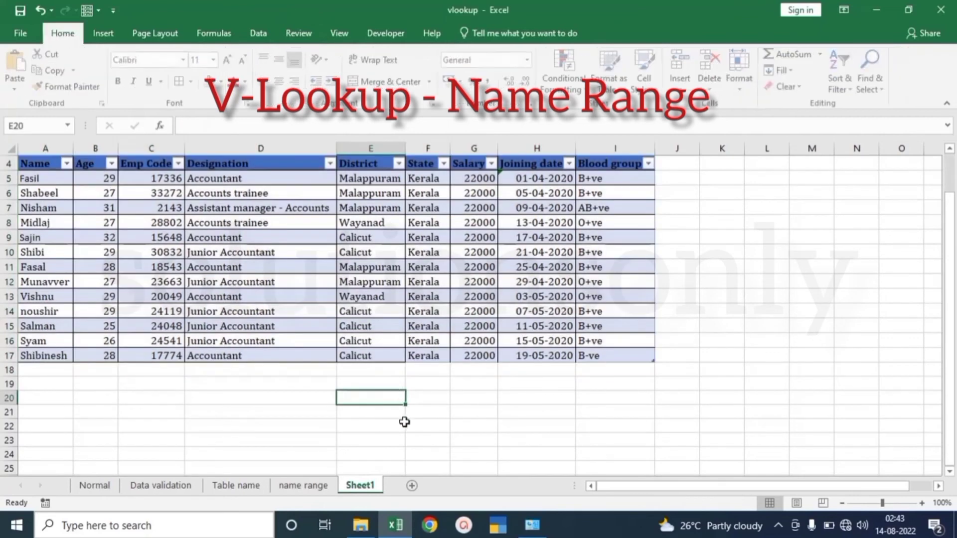
type("Fasil")
key("Tab")
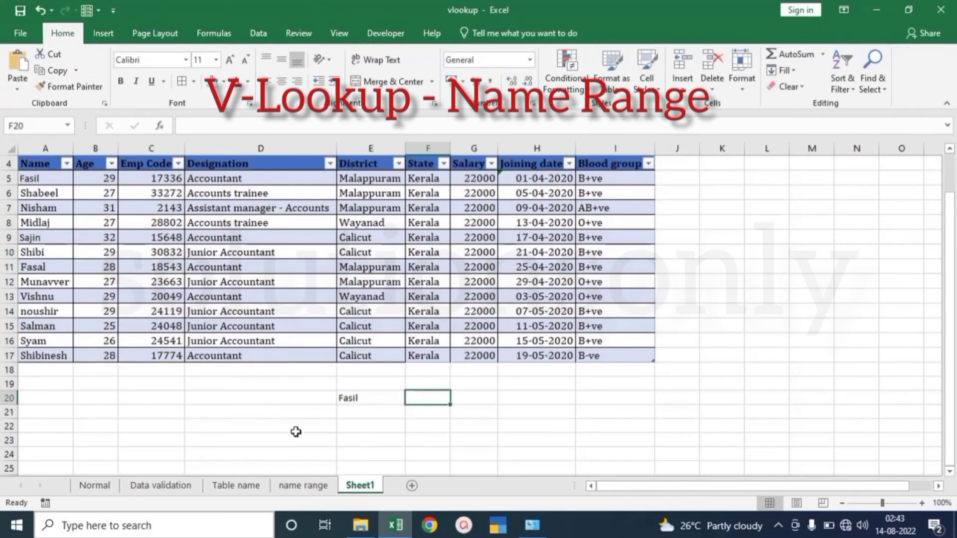
Create named ranges from the Sheet1 employee table A4:I17, using only the top row values as names.
left_click_drag(48, 165, 623, 355)
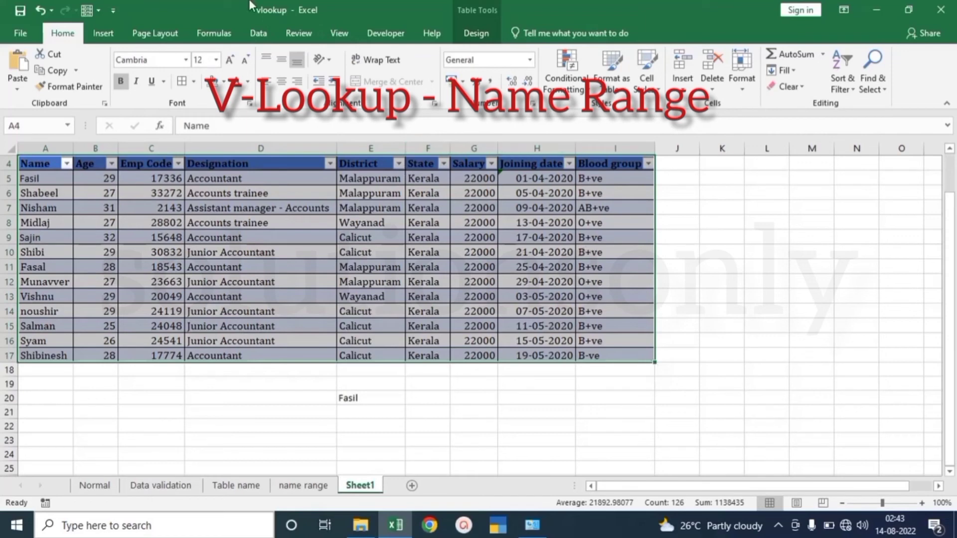
left_click(214, 33)
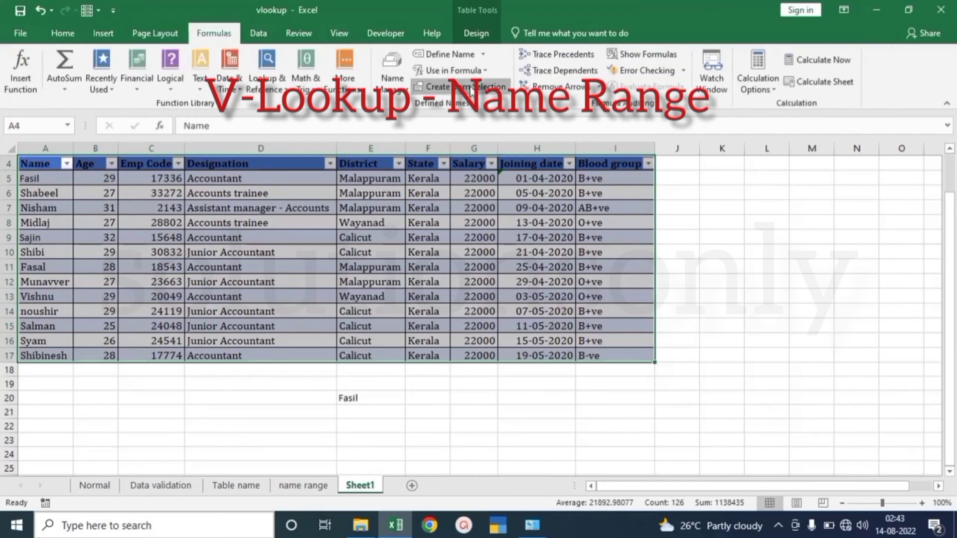
left_click(470, 88)
left_click(216, 330)
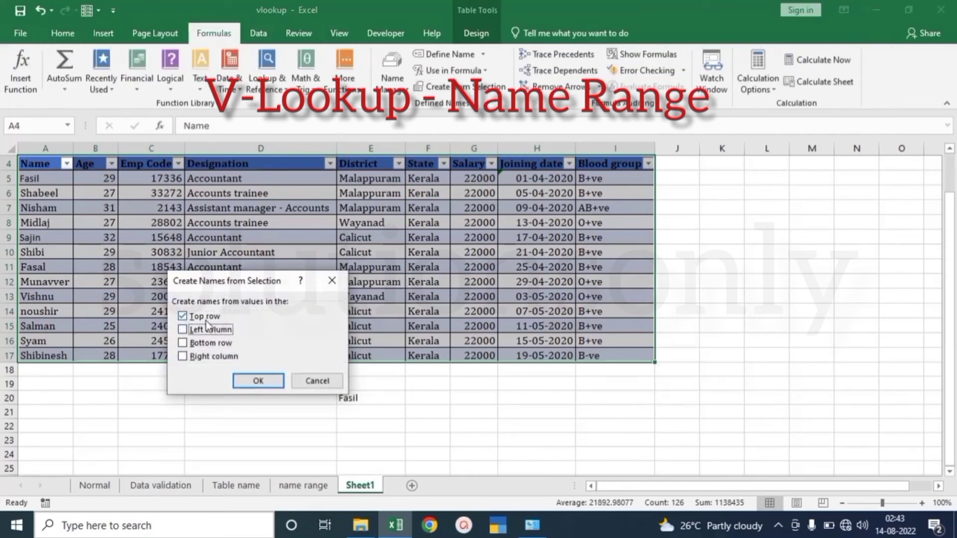
left_click(258, 381)
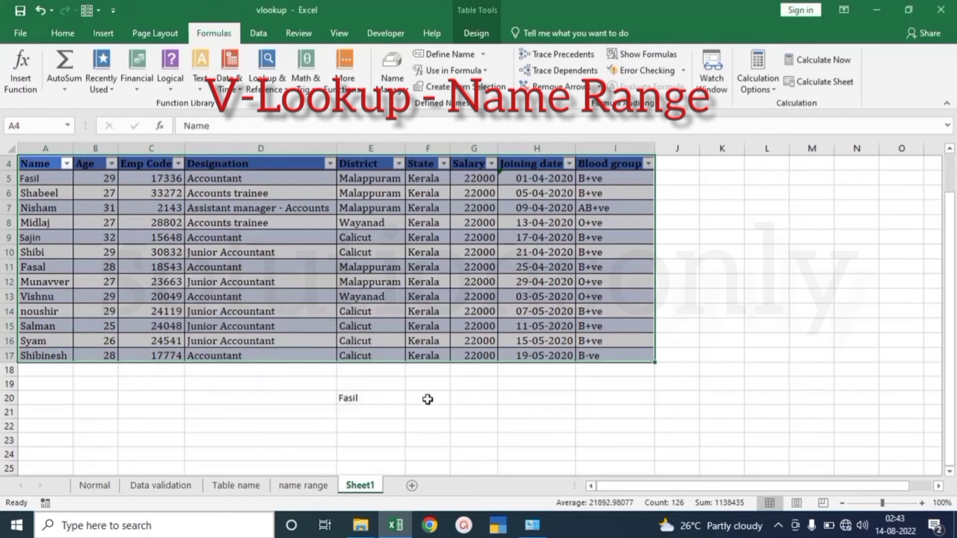
Begin a VLOOKUP formula in F20 with E20 as the lookup value and table EMP_3 as the table array.
left_click(427, 397)
type("=vlo")
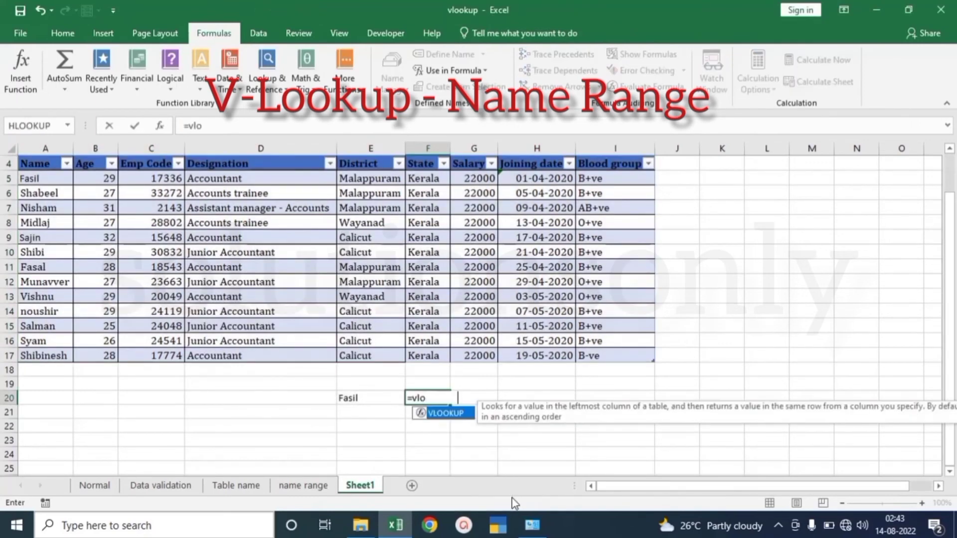
key("Tab")
key("Left")
type(",")
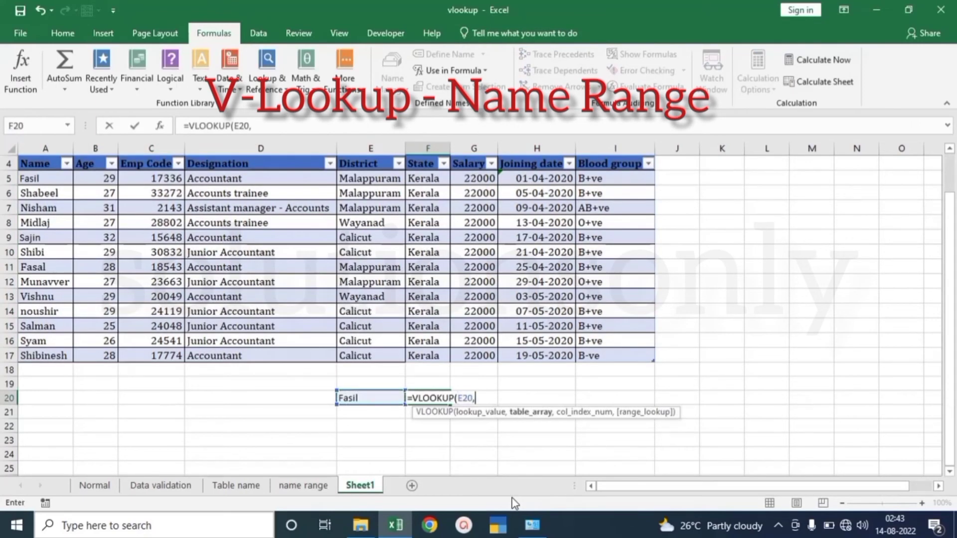
type("emp")
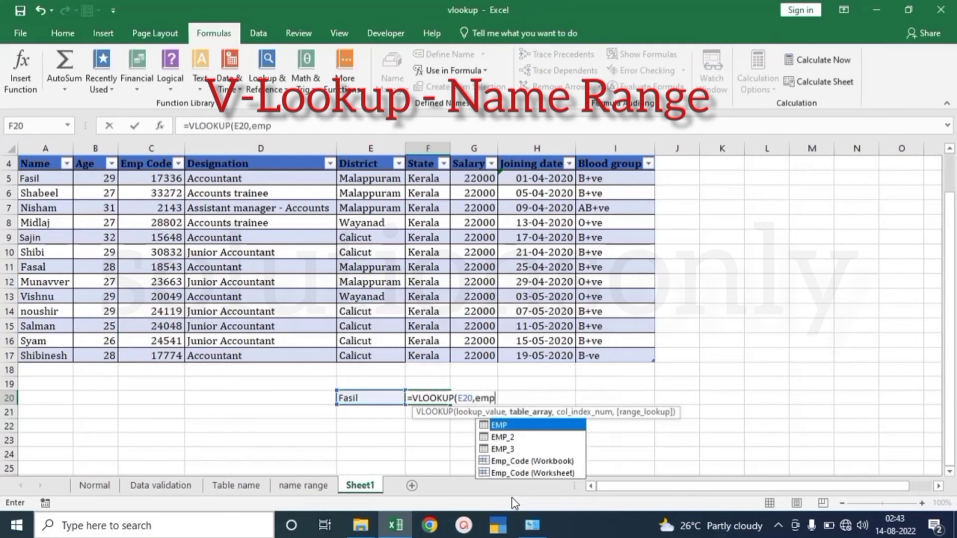
key("Down")
key("Down")
type("p")
key("Tab")
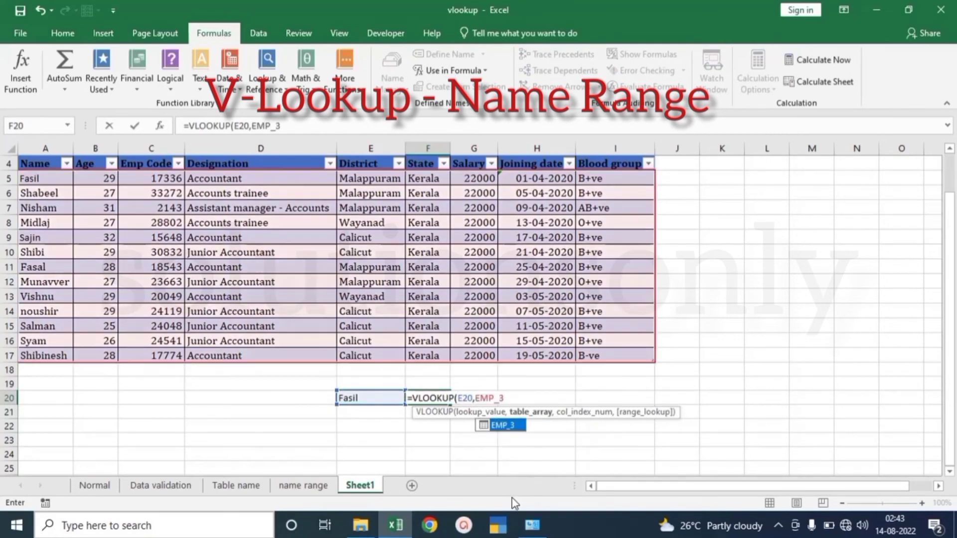
Complete the VLOOKUP formula in F20 with COLUMN(Blood_group) as the column index and 0 for an exact match.
type(",c")
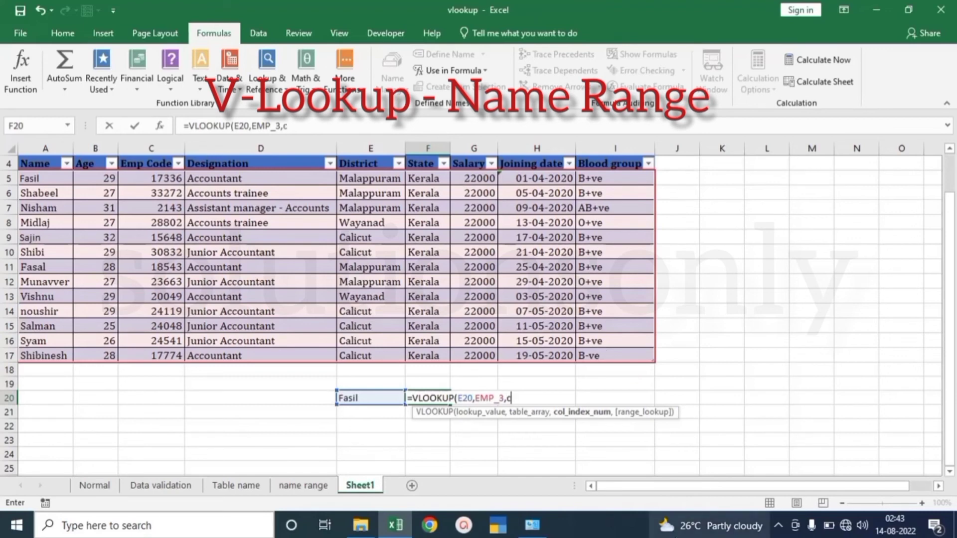
type("ol")
key("Tab")
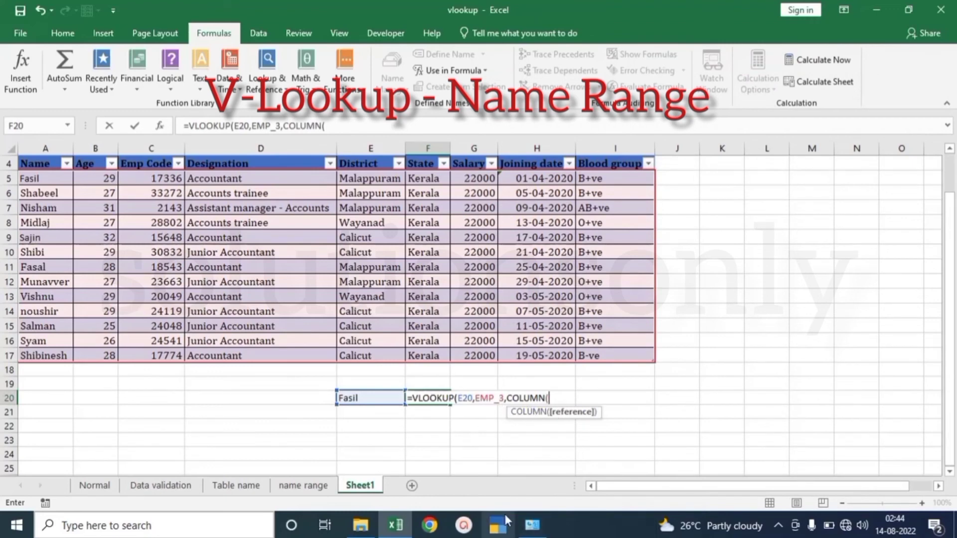
type("blo")
key("Tab")
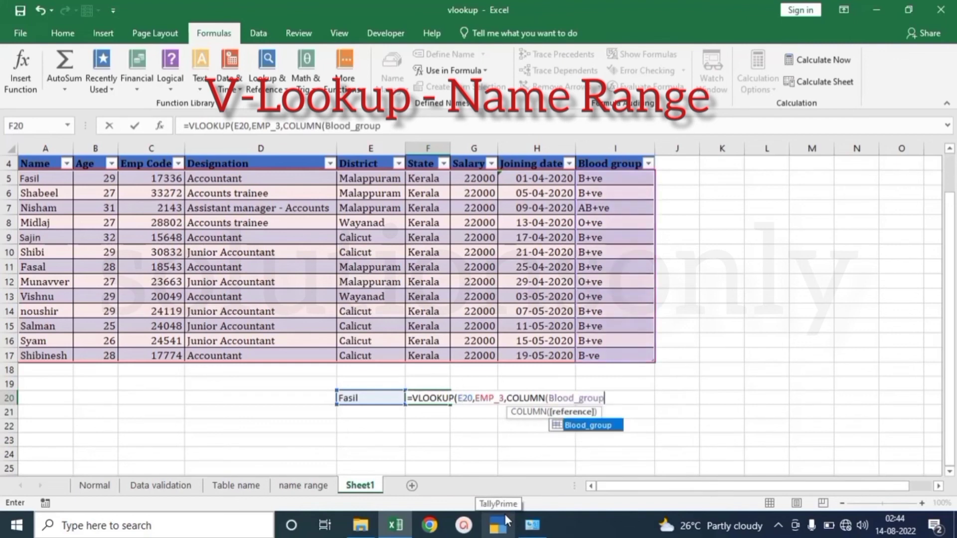
type("),")
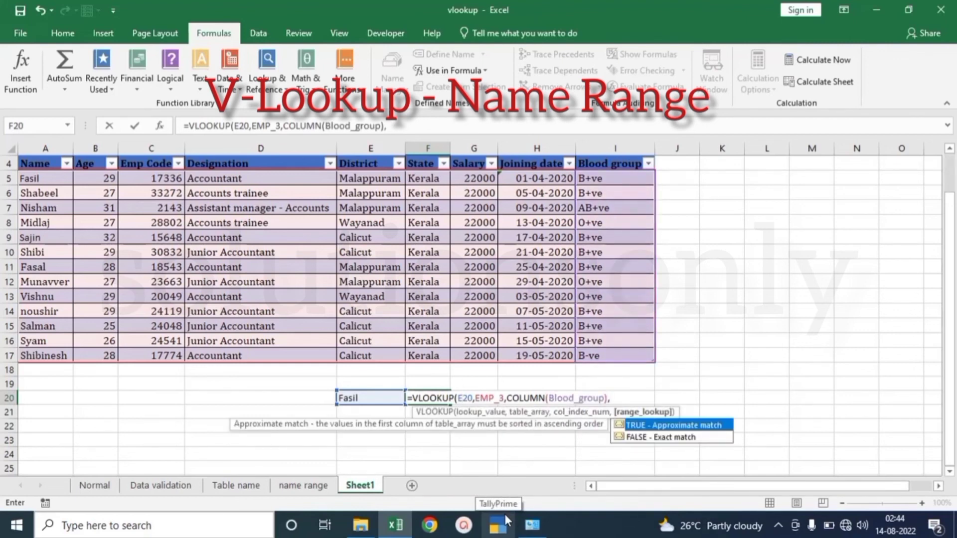
type("0)")
key("Return")
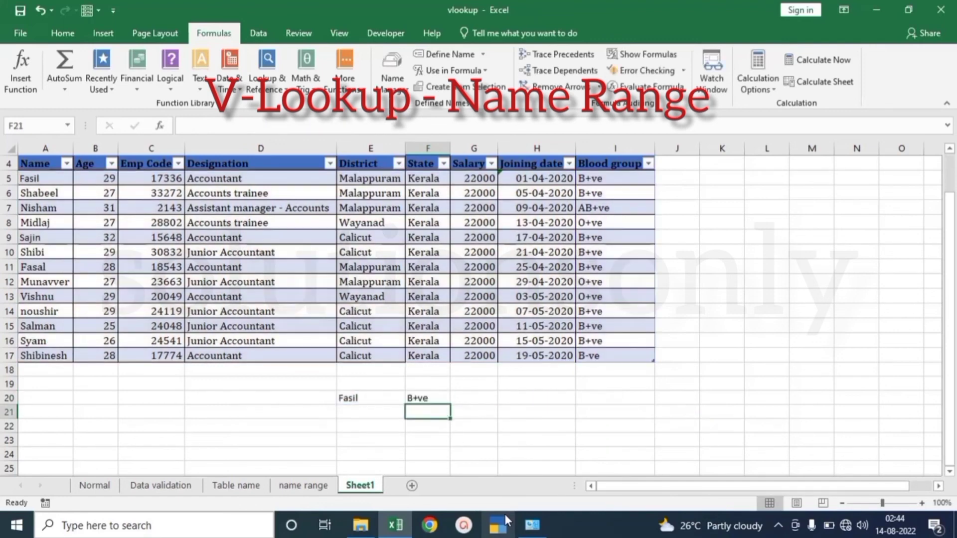
Replace the lookup value in E20 with the name of the employee in row 14.
left_click(427, 398)
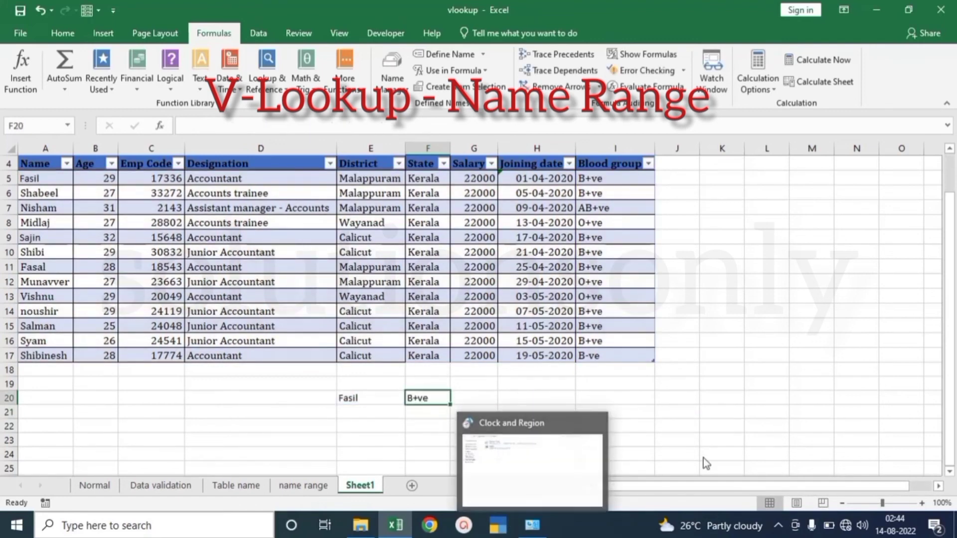
key("Left")
type("Noushir")
key("ctrl+Return")
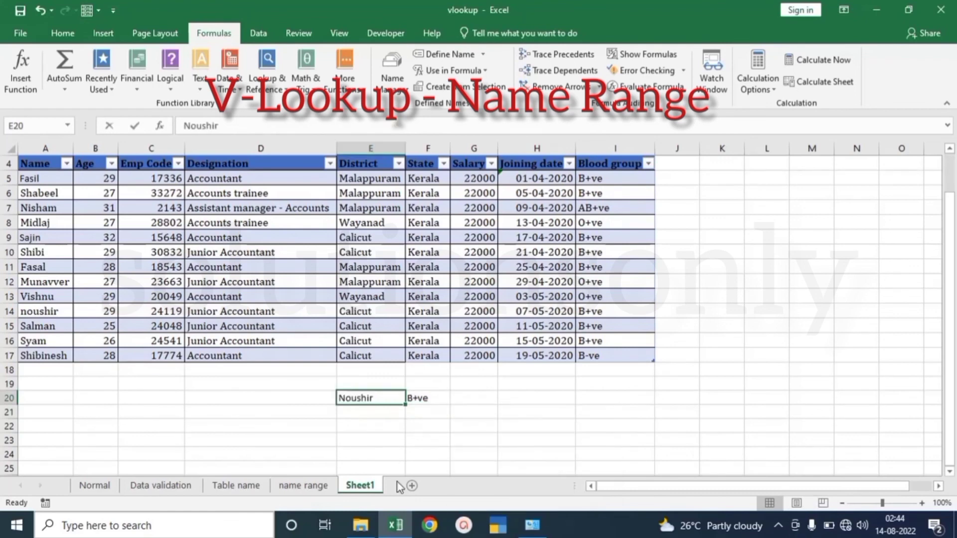
Set the lookup value in E20 to the name of the employee in row 12.
type("Muna")
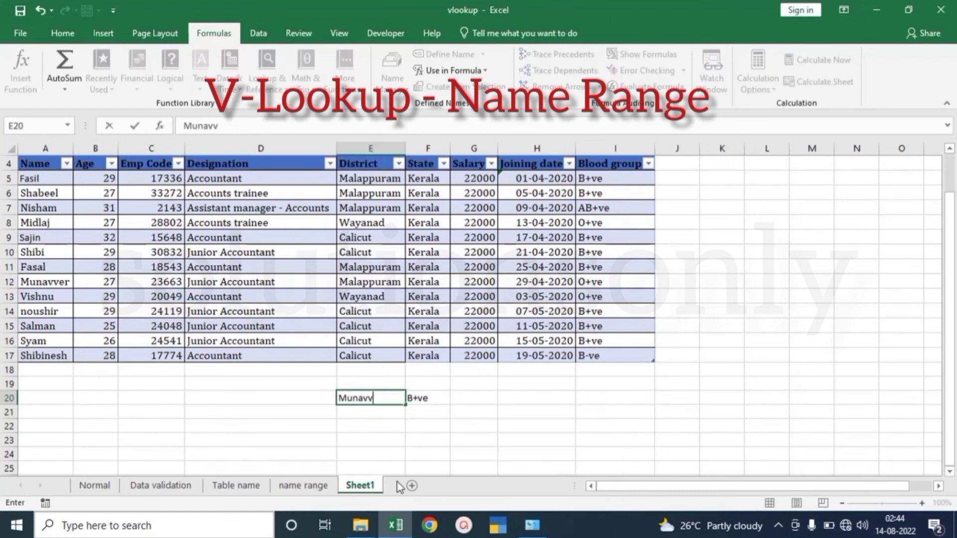
type("vver")
key("Return")
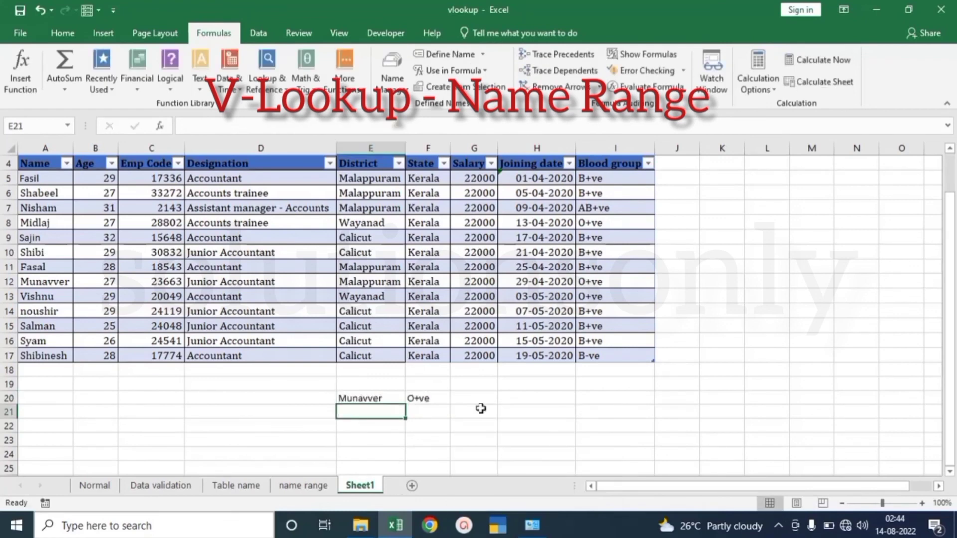
Change the column reference in the F20 VLOOKUP formula to the named range Salary.
left_click(417, 399)
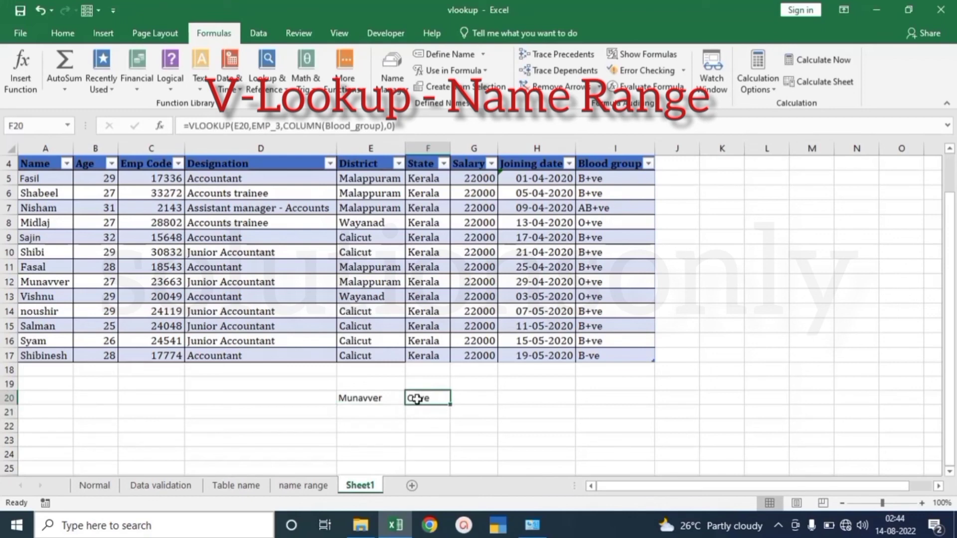
double_click(364, 128)
type("Sala")
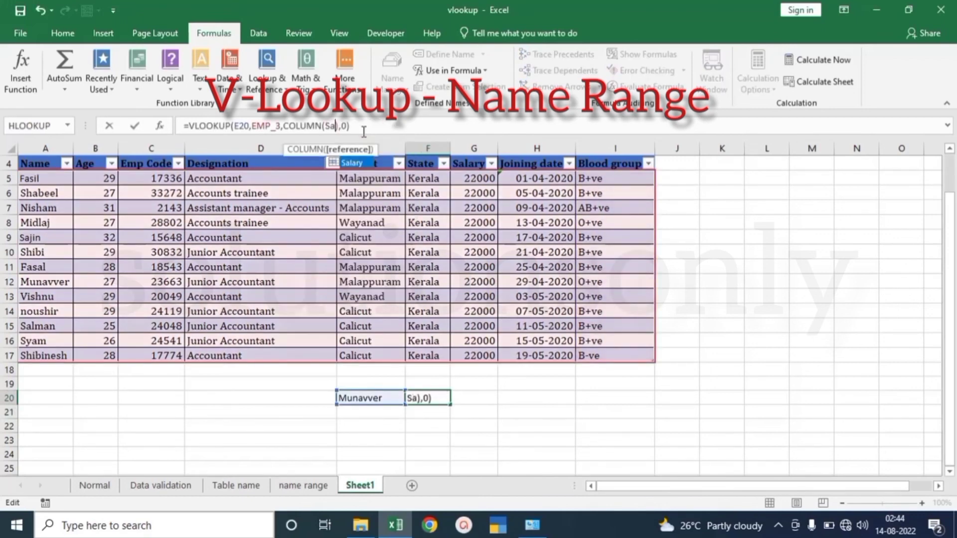
type("ry")
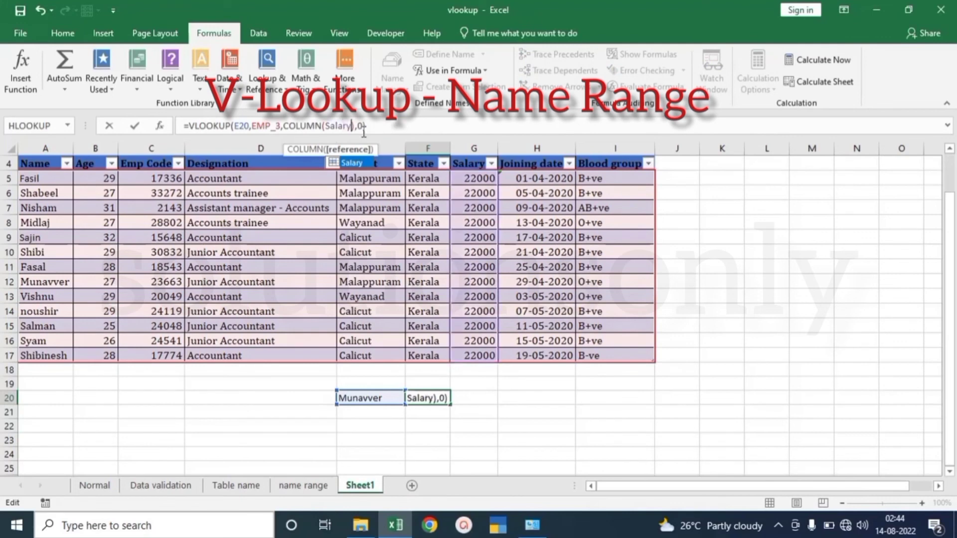
key("Return")
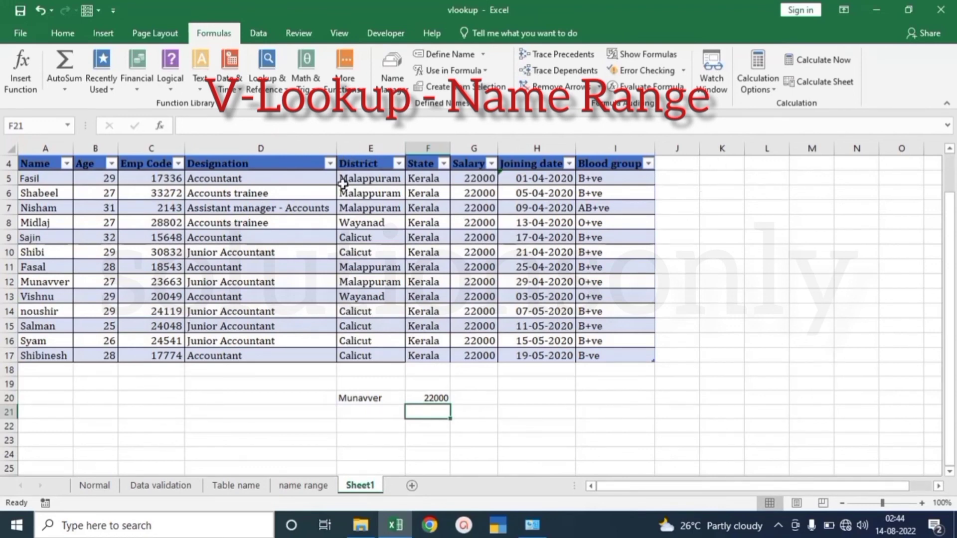
Change the COLUMN argument in the F20 VLOOKUP formula to the named range District.
left_click(53, 165)
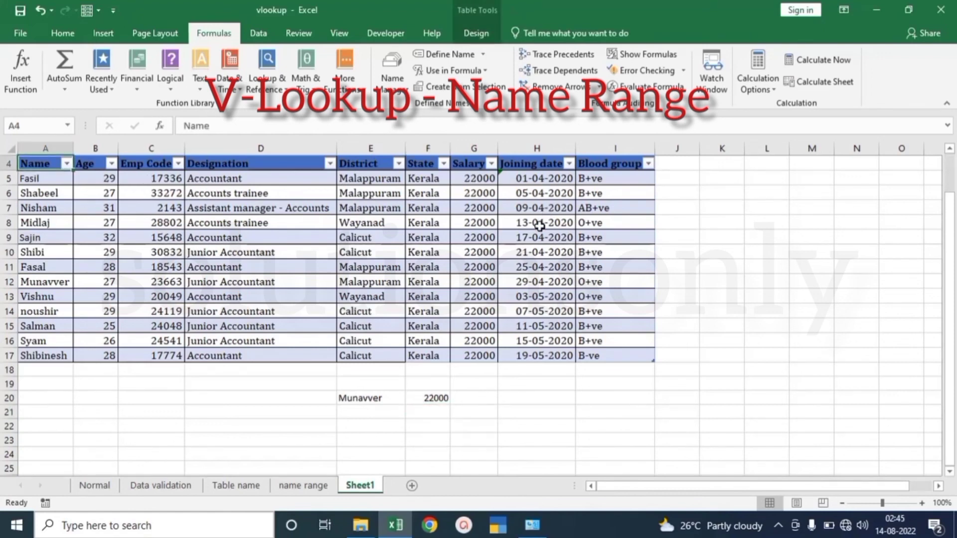
left_click(436, 396)
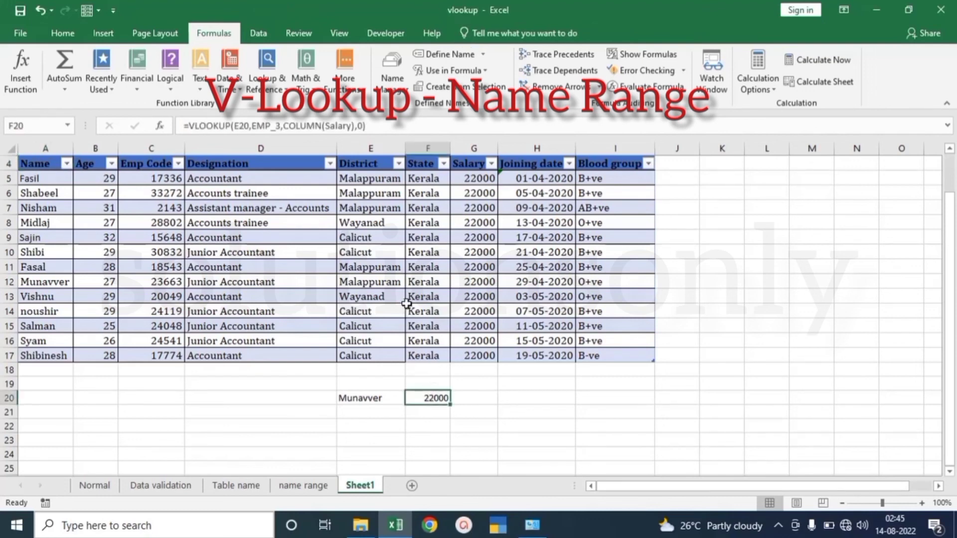
double_click(339, 126)
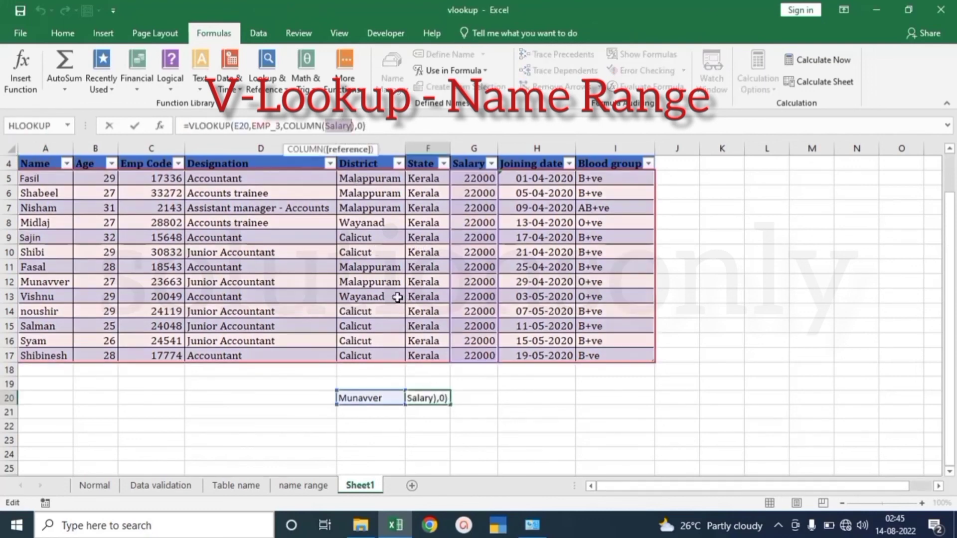
type("District")
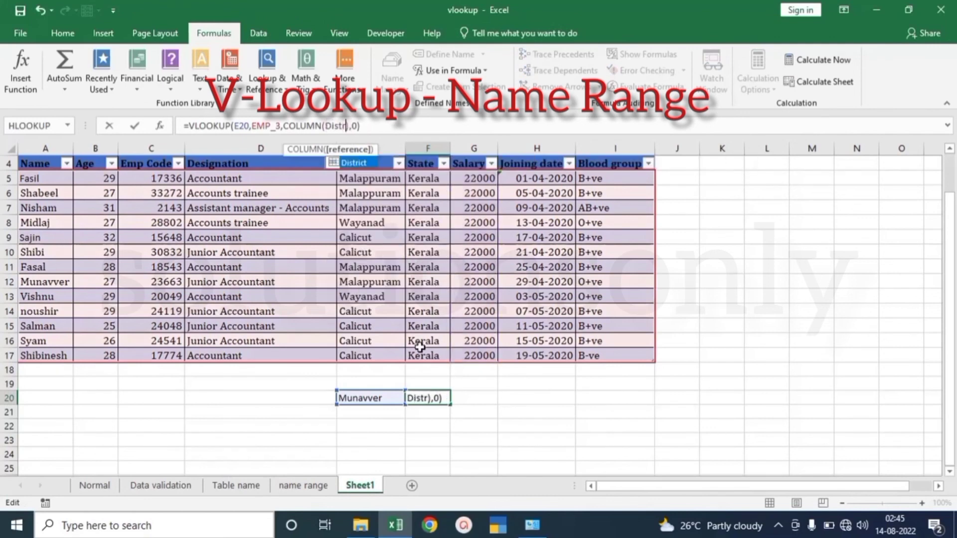
key("Return")
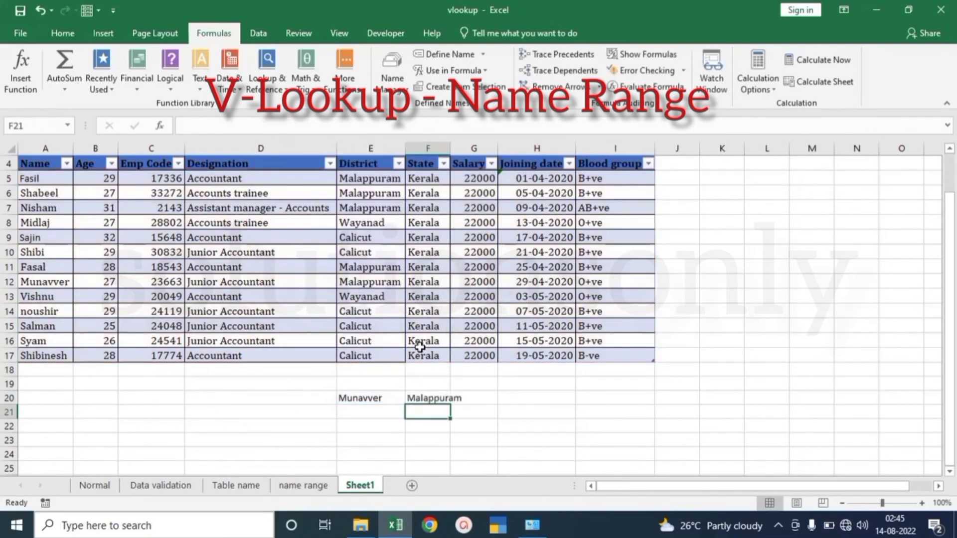